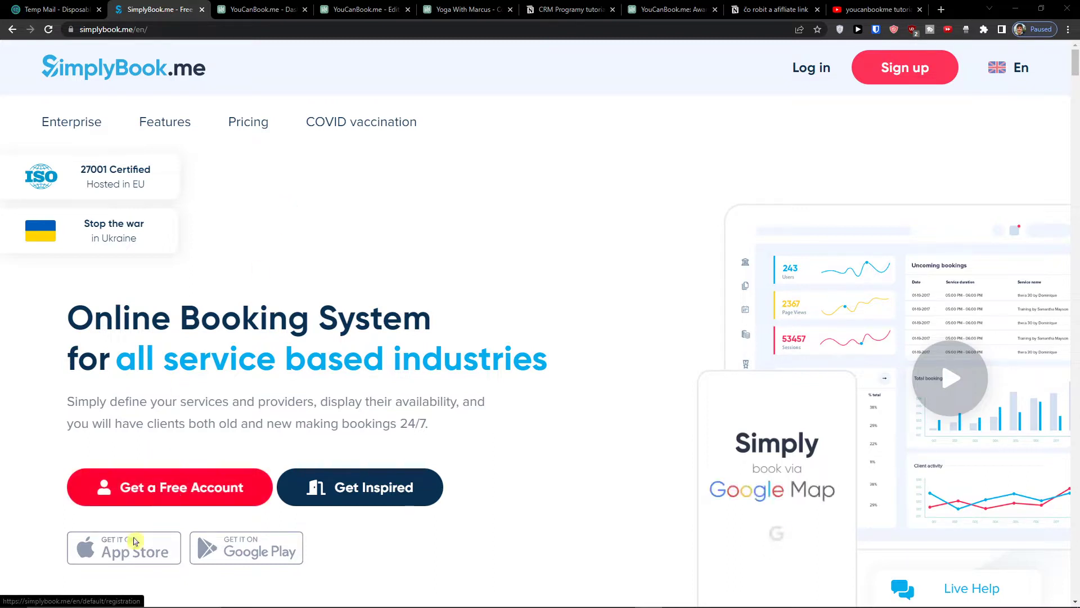
Open the free account sign-up form and enter a company login.
{"action": "left_click", "coordinate": [141, 488]}
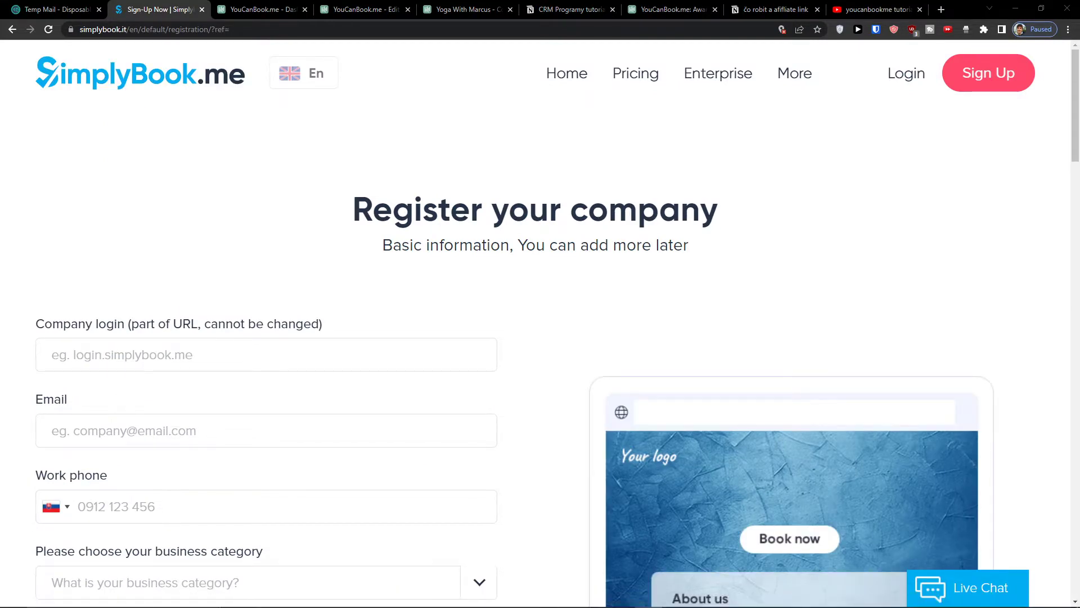
{"action": "scroll", "coordinate": [309, 251], "scroll_direction": "down", "scroll_amount": 2}
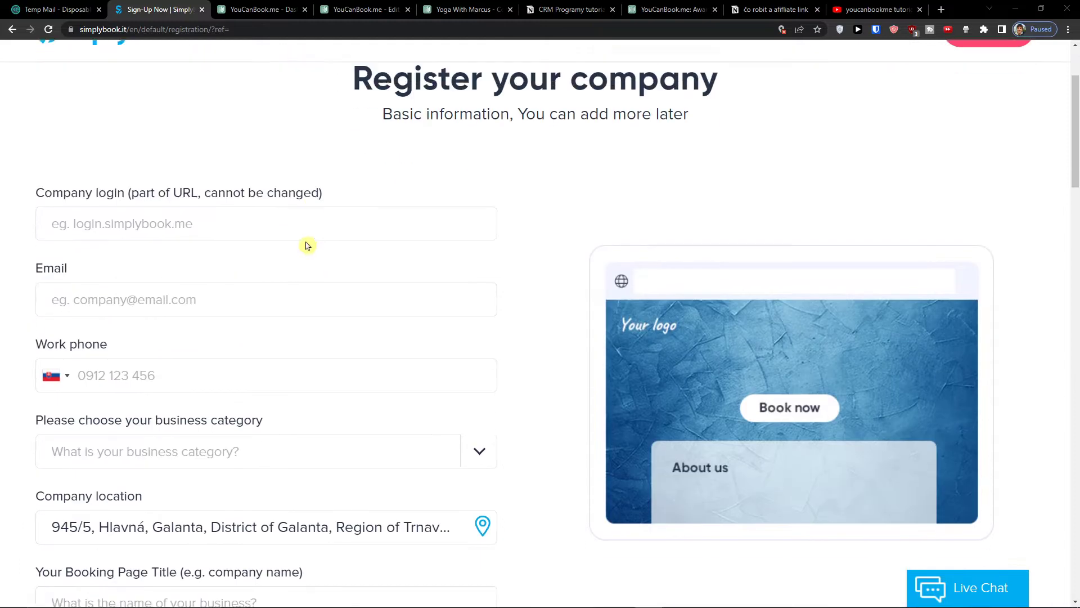
{"action": "left_click", "coordinate": [284, 218]}
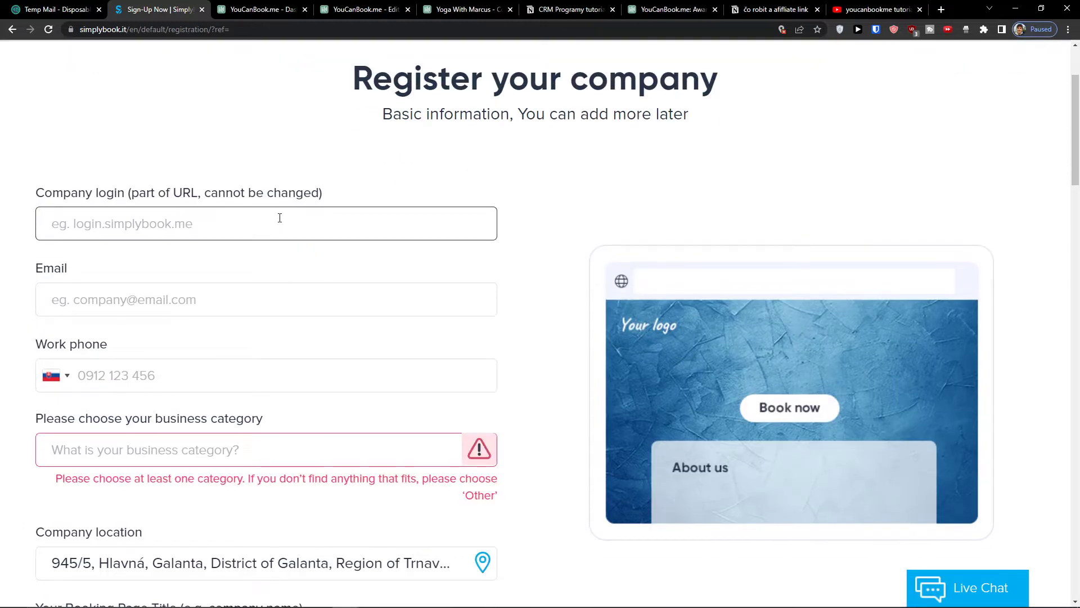
{"action": "type", "text": "Sunwei1"}
{"action": "key", "text": "Tab"}
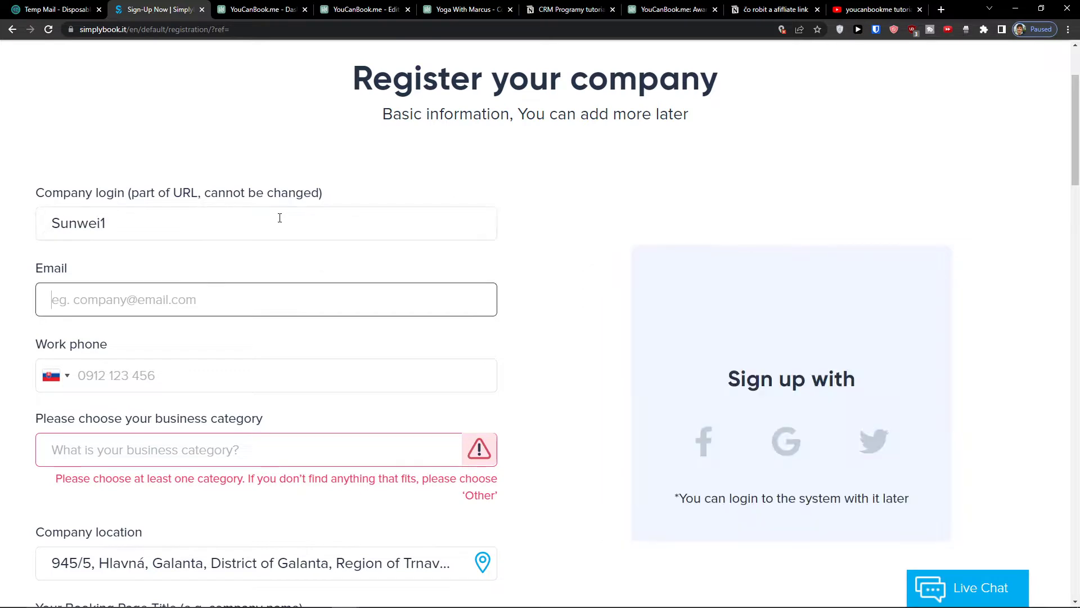
{"action": "left_click", "coordinate": [267, 217]}
{"action": "type", "text": "11"}
{"action": "left_click", "coordinate": [229, 309]}
{"action": "left_click", "coordinate": [229, 214]}
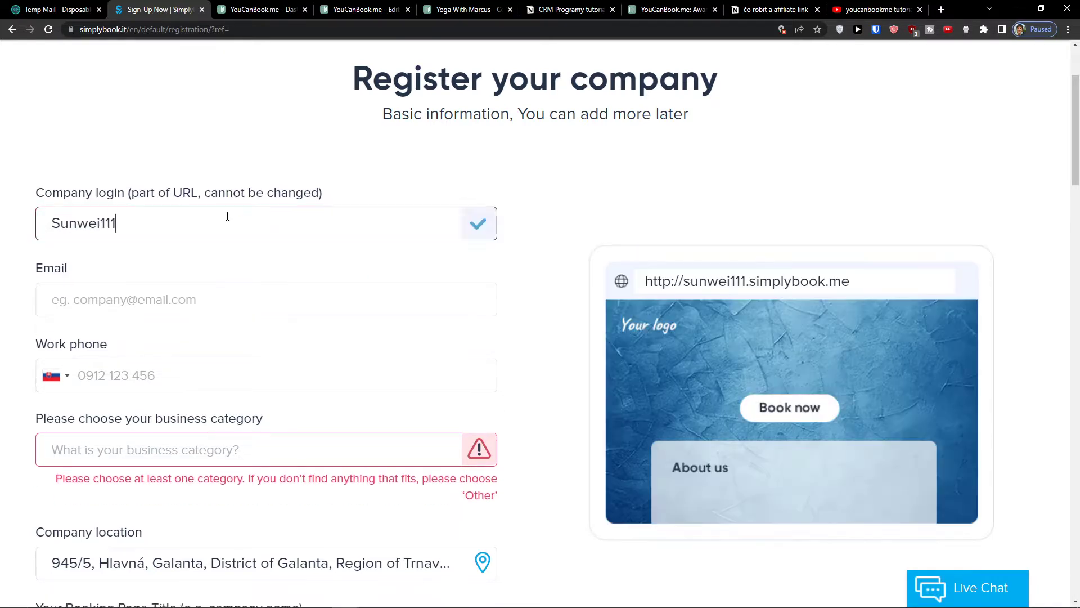
{"action": "left_click", "coordinate": [191, 287]}
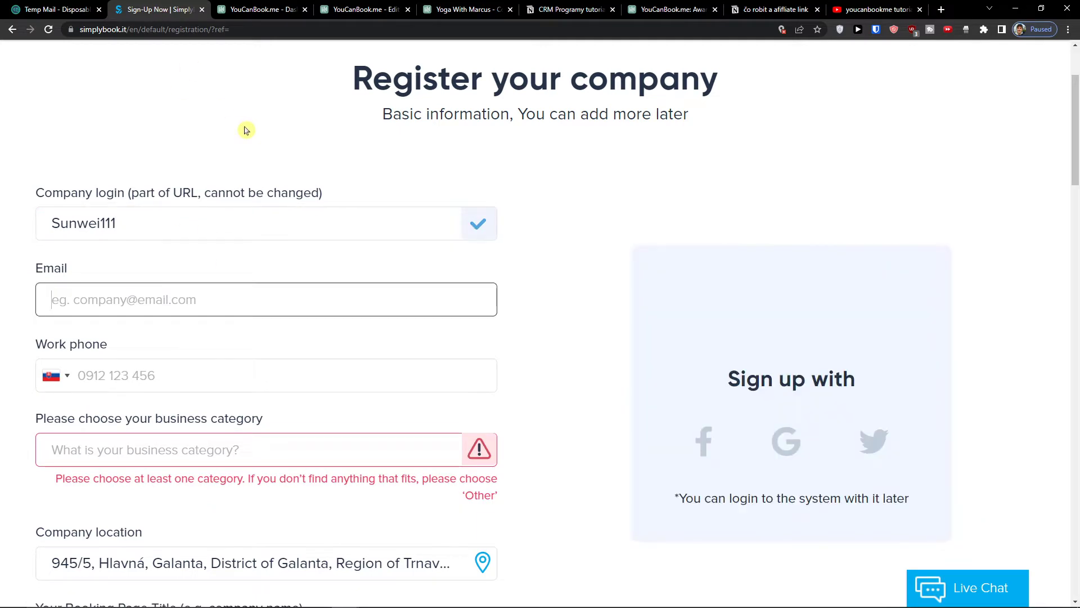
Paste the copied Temp Mail address into Email and enter a work phone number.
{"action": "left_click", "coordinate": [79, 9]}
{"action": "left_click", "coordinate": [680, 183]}
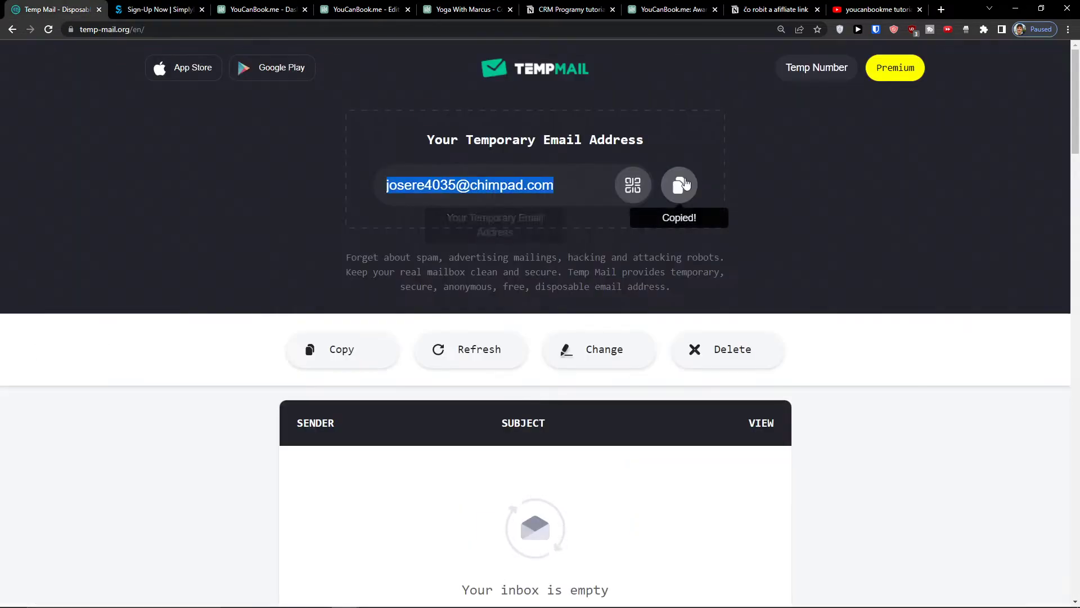
{"action": "left_click", "coordinate": [160, 9]}
{"action": "key", "text": "ctrl+v"}
{"action": "left_click", "coordinate": [147, 368]}
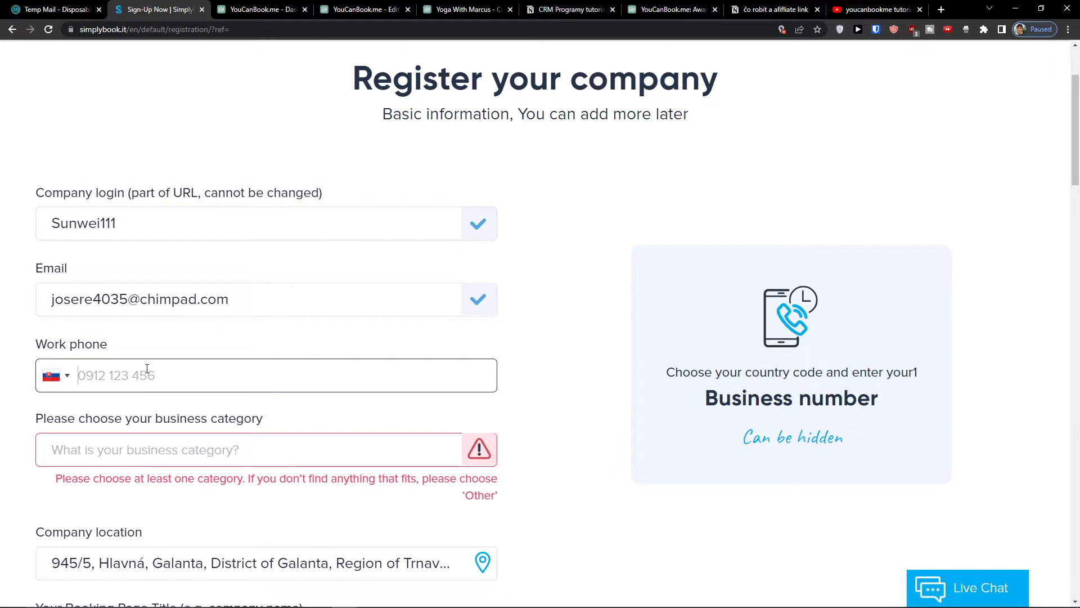
Set the business category to Yoga classes.
{"action": "left_click", "coordinate": [350, 438]}
{"action": "scroll", "coordinate": [290, 458], "scroll_direction": "down", "scroll_amount": 4}
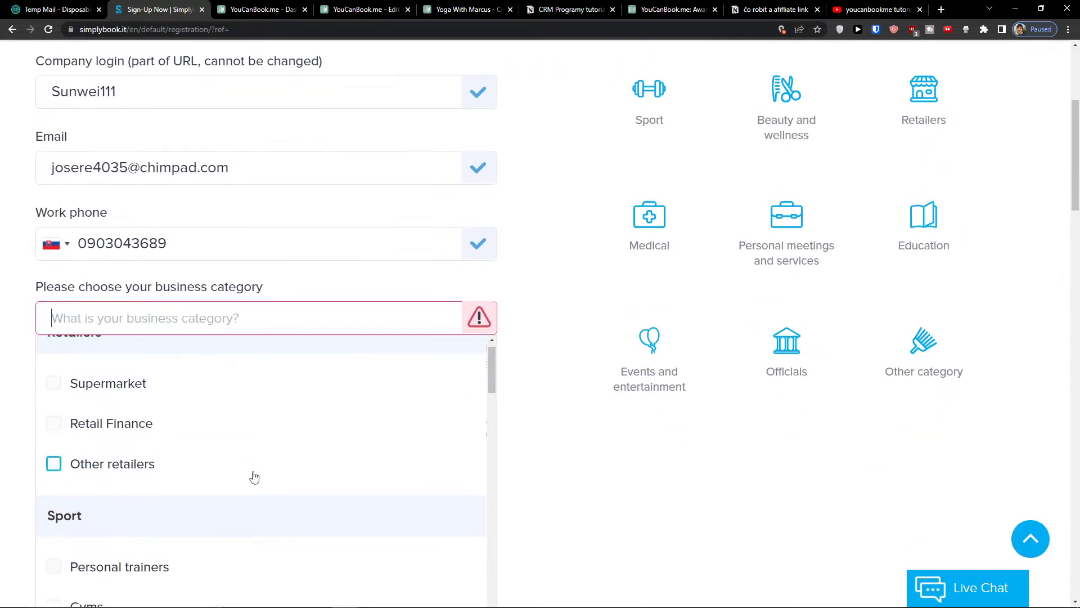
{"action": "scroll", "coordinate": [251, 476], "scroll_direction": "down", "scroll_amount": 2}
{"action": "left_click", "coordinate": [220, 457]}
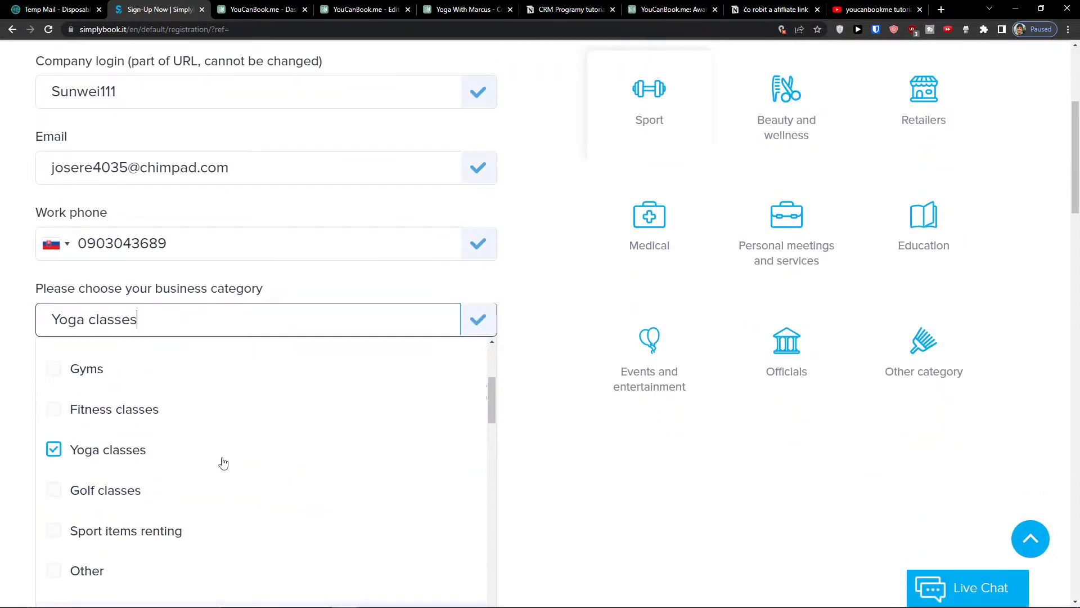
{"action": "left_click", "coordinate": [548, 480]}
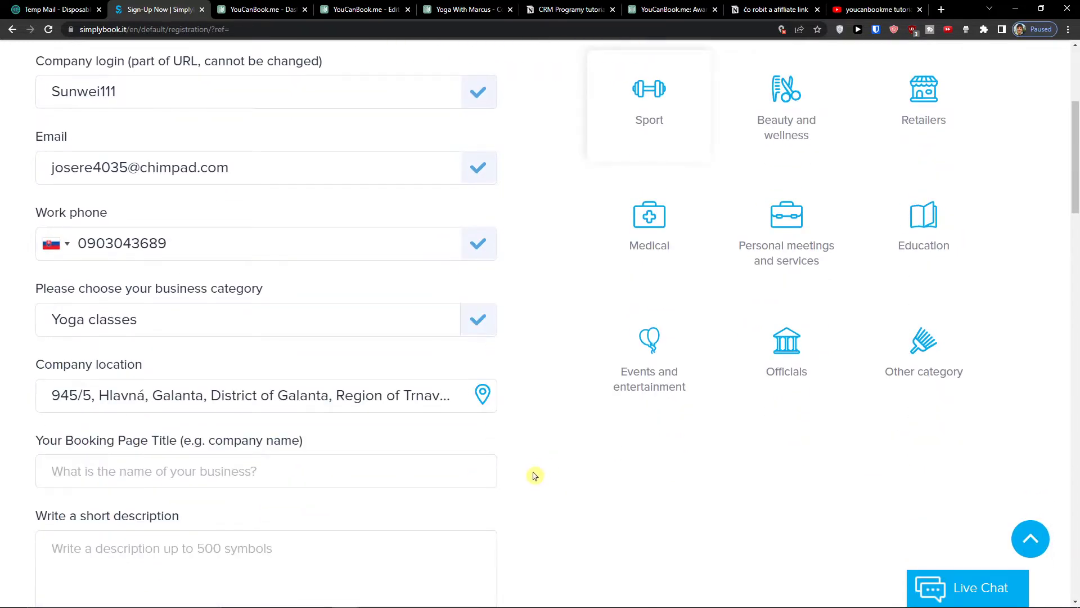
Title the booking page 'Yoga With Marcus'.
{"action": "scroll", "coordinate": [458, 362], "scroll_direction": "up", "scroll_amount": 5}
{"action": "scroll", "coordinate": [391, 364], "scroll_direction": "down", "scroll_amount": 7}
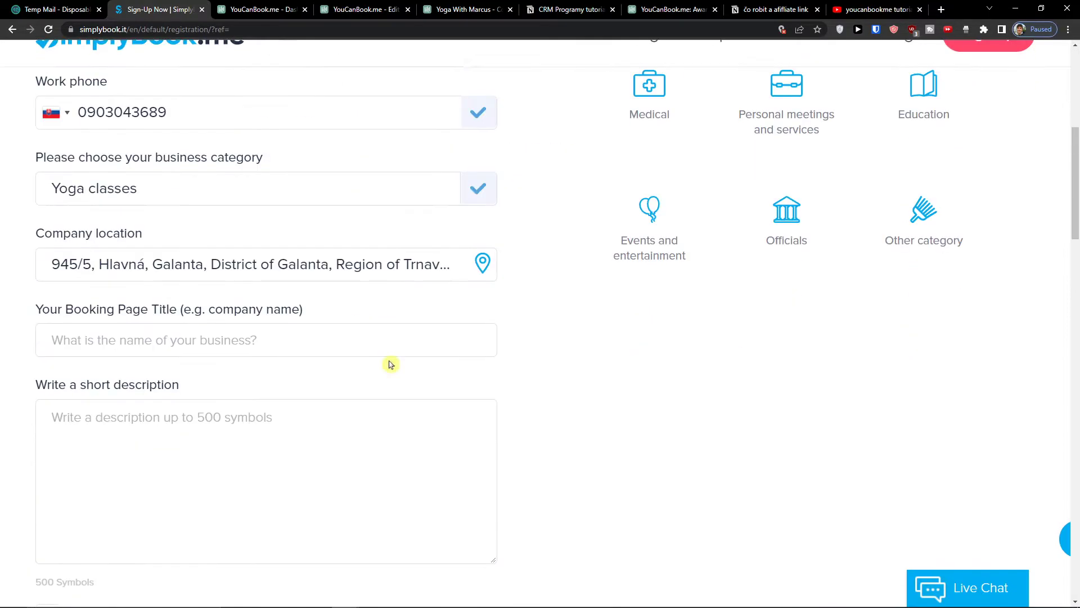
{"action": "left_click", "coordinate": [267, 344]}
{"action": "scroll", "coordinate": [267, 345], "scroll_direction": "up", "scroll_amount": 2}
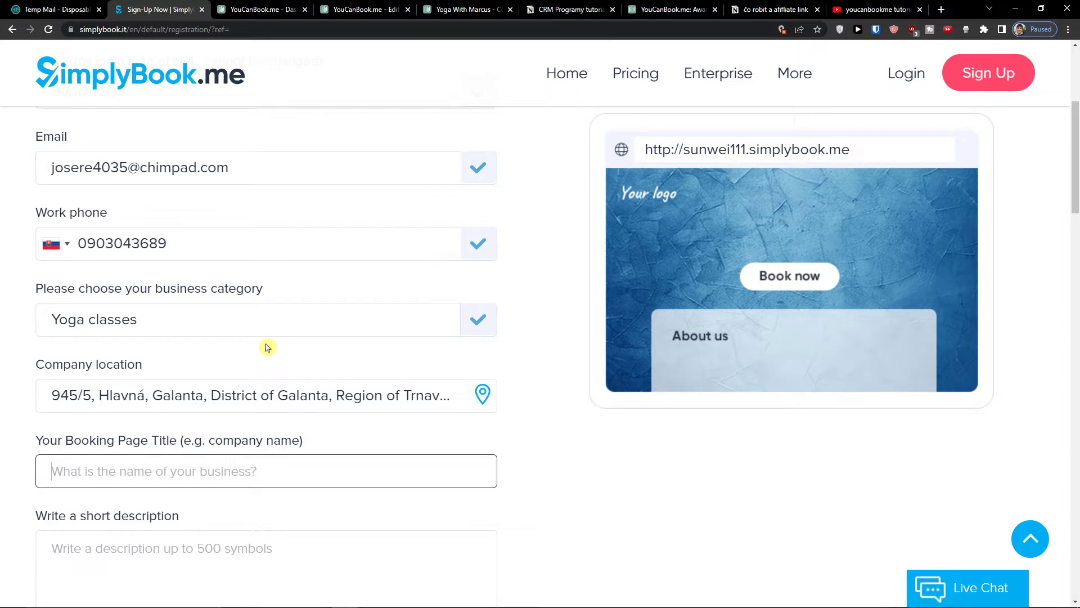
{"action": "type", "text": "Yoga With m"}
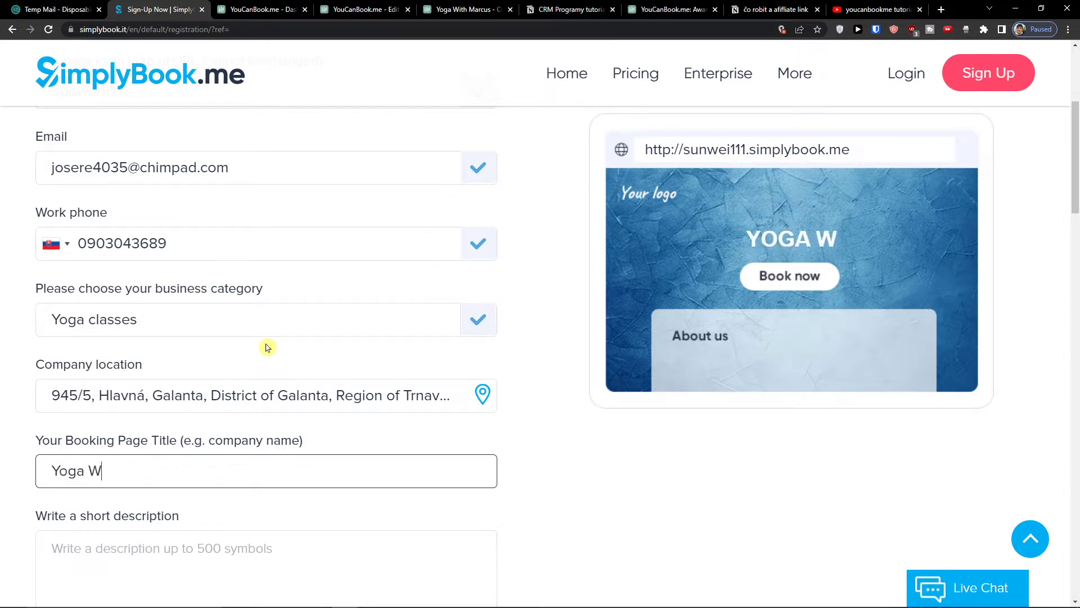
{"action": "key", "text": "BackSpace"}
{"action": "type", "text": "Marcus"}
Add the description 'I do yoga', accept the terms and pass the not-a-robot check.
{"action": "scroll", "coordinate": [267, 347], "scroll_direction": "down", "scroll_amount": 2}
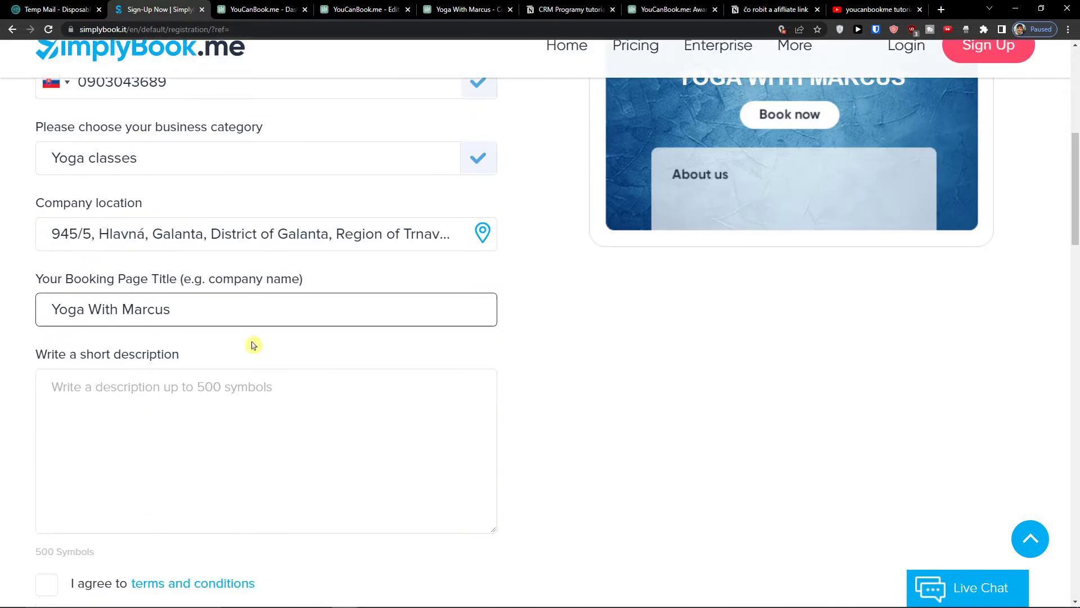
{"action": "left_click", "coordinate": [248, 422]}
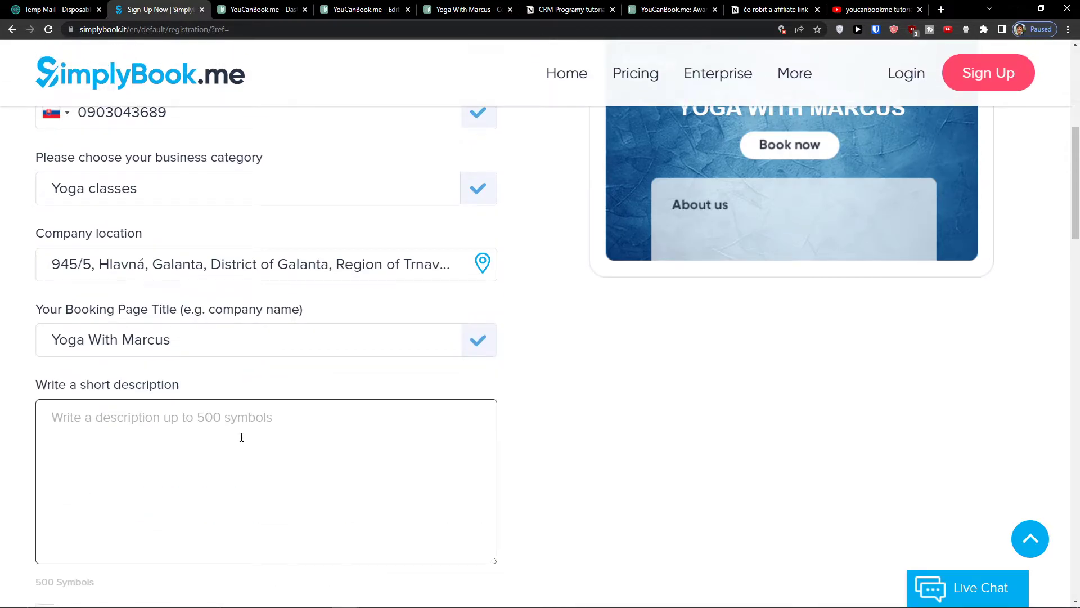
{"action": "type", "text": "U"}
{"action": "key", "text": "BackSpace"}
{"action": "type", "text": "I do y"}
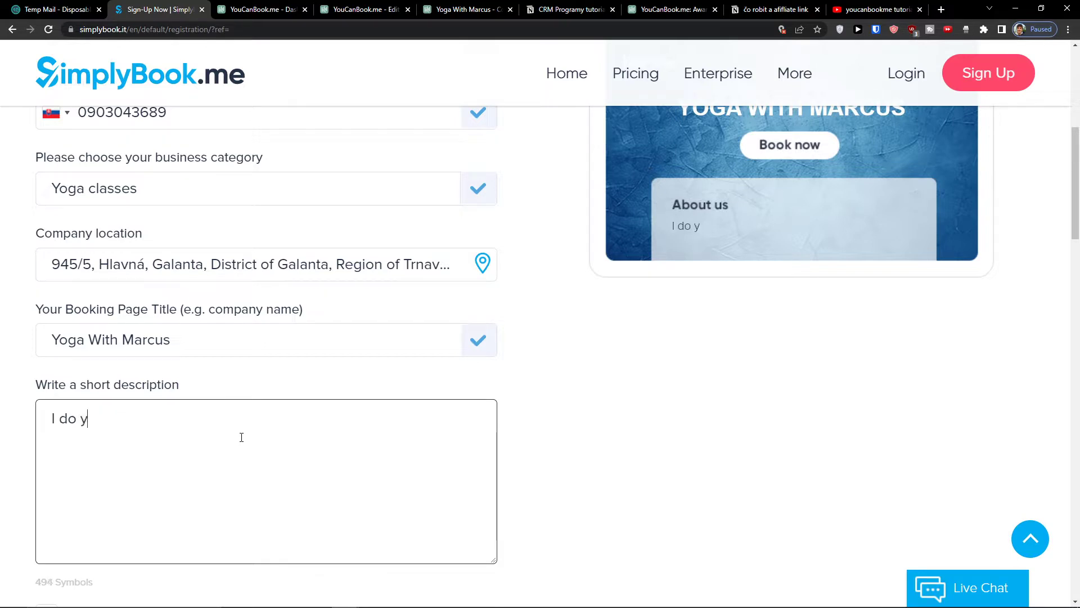
{"action": "scroll", "coordinate": [302, 405], "scroll_direction": "down", "scroll_amount": 5}
{"action": "left_click", "coordinate": [42, 355]}
{"action": "left_click", "coordinate": [56, 459]}
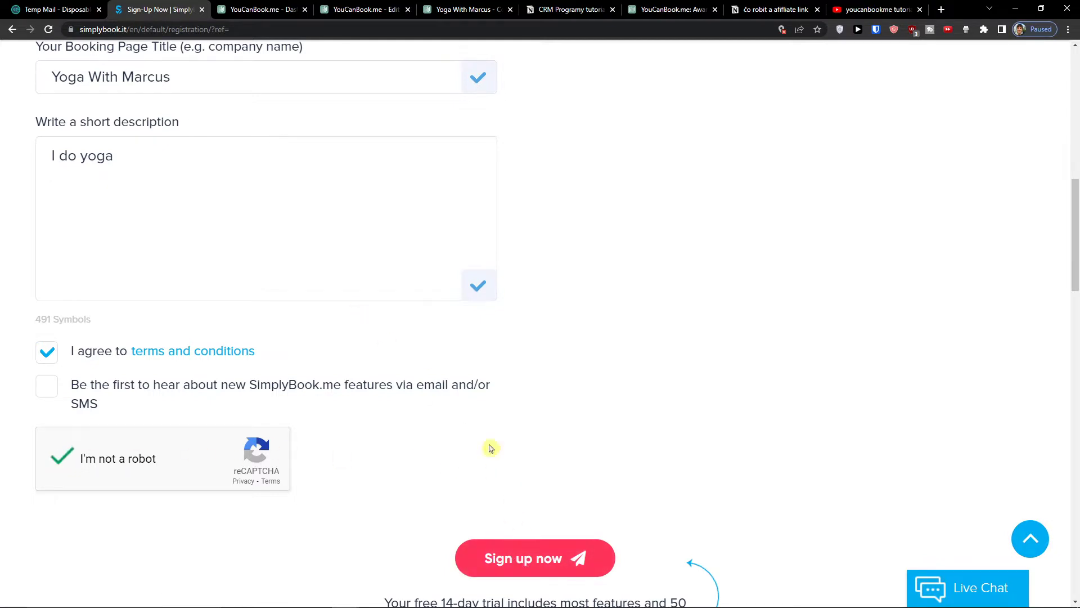
Submit the registration and switch to the Temp Mail inbox to await the code.
{"action": "left_click", "coordinate": [523, 569]}
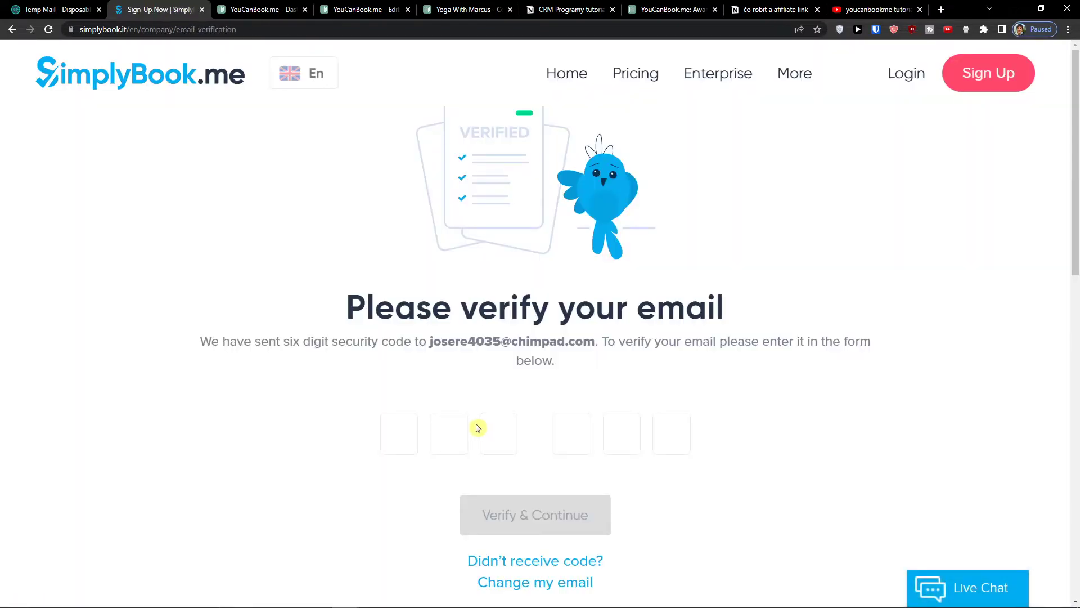
{"action": "left_click", "coordinate": [2, 5]}
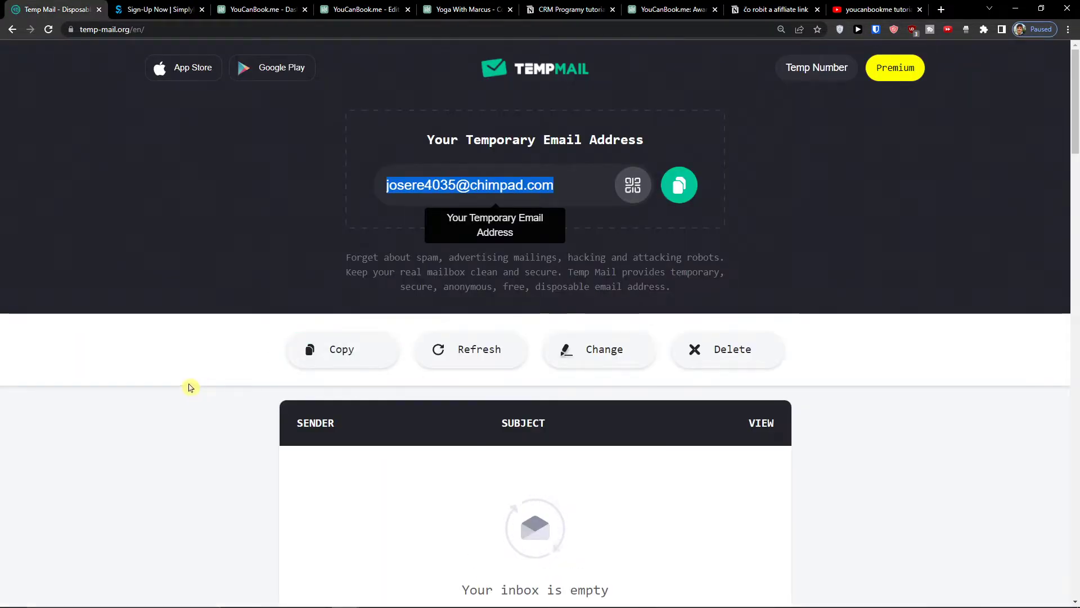
Open the simplybook.me Email confirmation message and copy its six-digit verification code.
{"action": "scroll", "coordinate": [189, 387], "scroll_direction": "down", "scroll_amount": 2}
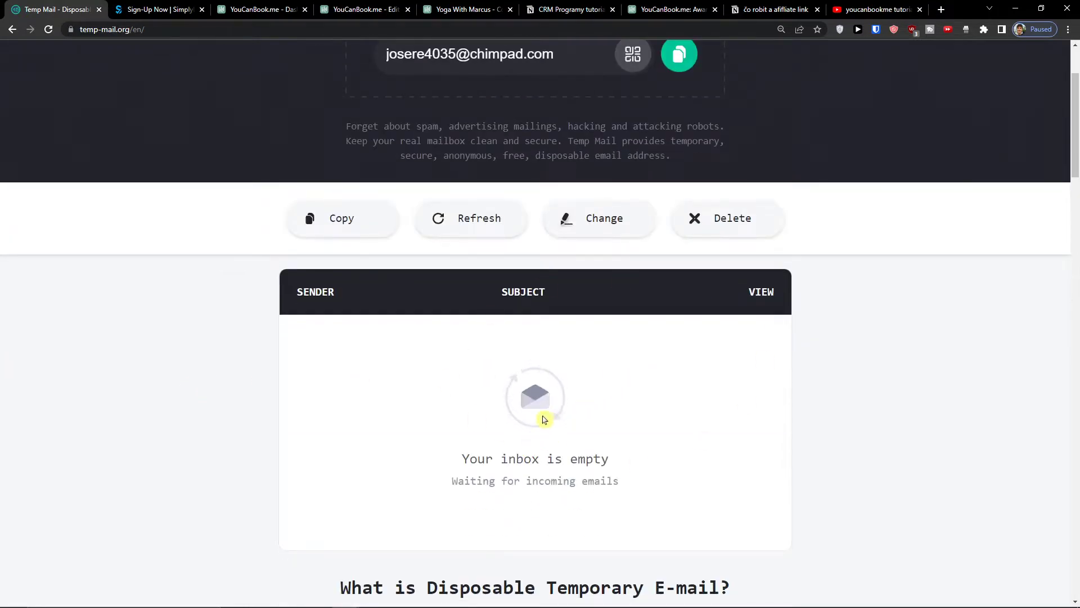
{"action": "left_click", "coordinate": [765, 343]}
{"action": "scroll", "coordinate": [605, 397], "scroll_direction": "down", "scroll_amount": 5}
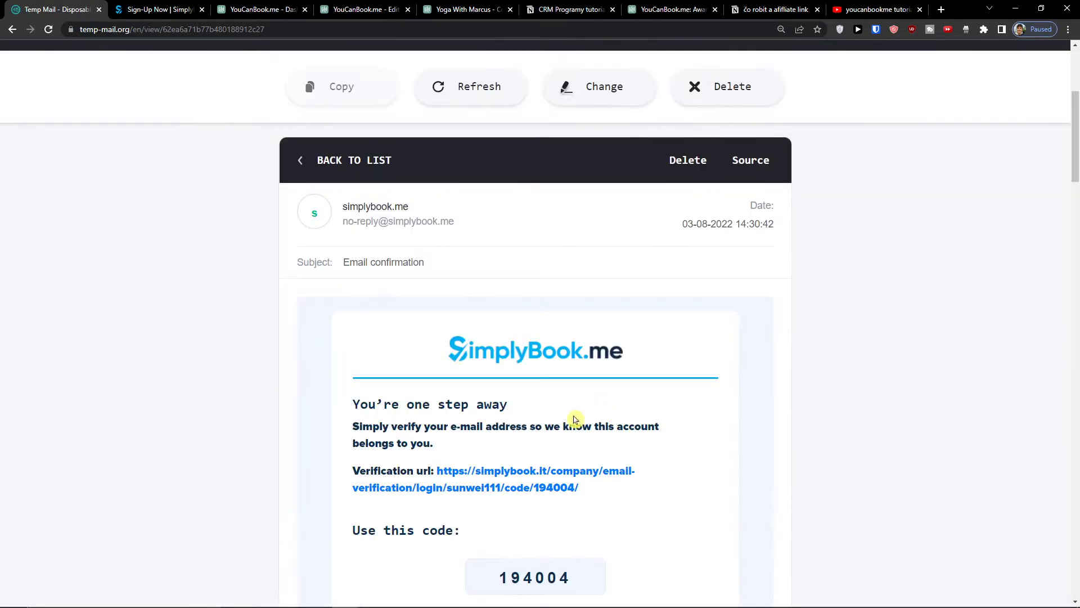
{"action": "double_click", "coordinate": [531, 577]}
{"action": "key", "text": "ctrl+c"}
{"action": "left_click", "coordinate": [159, 10]}
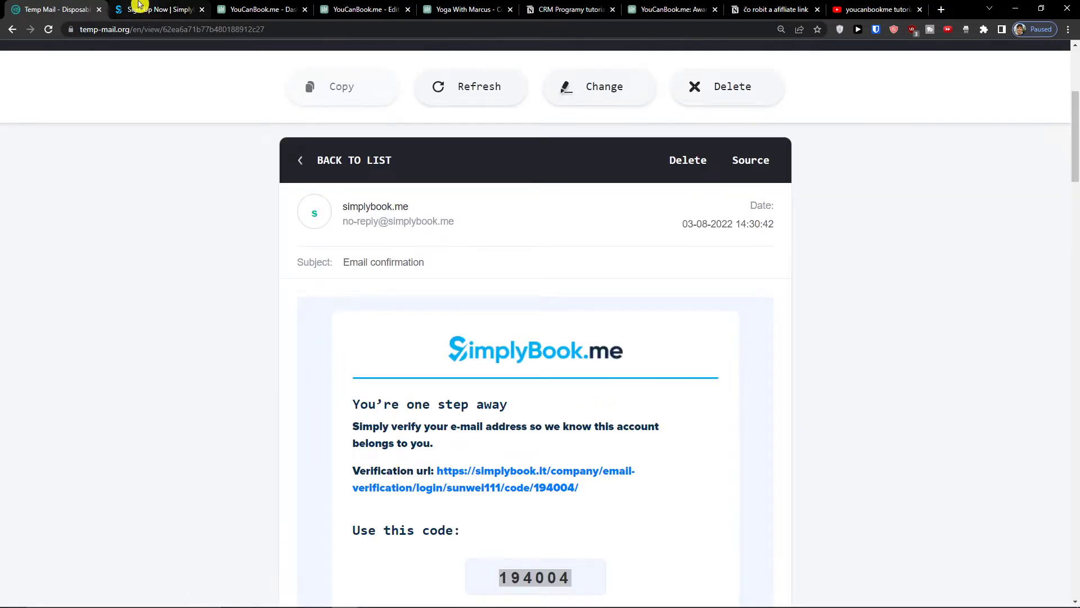
Confirm the email with the pasted code, then set the owner's name and a new password and continue.
{"action": "key", "text": "ctrl+v"}
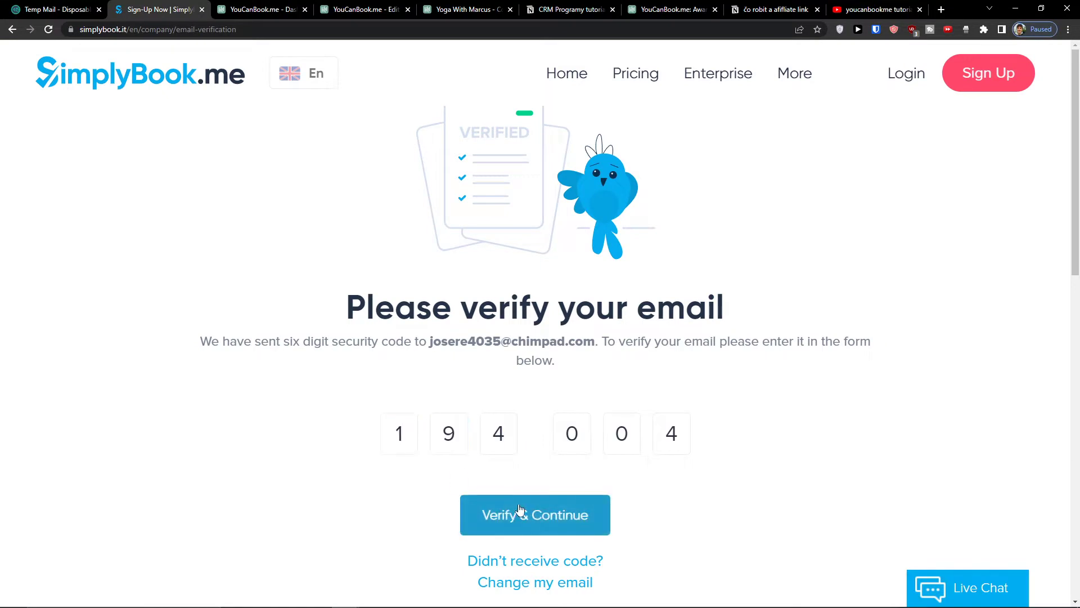
{"action": "left_click", "coordinate": [610, 526]}
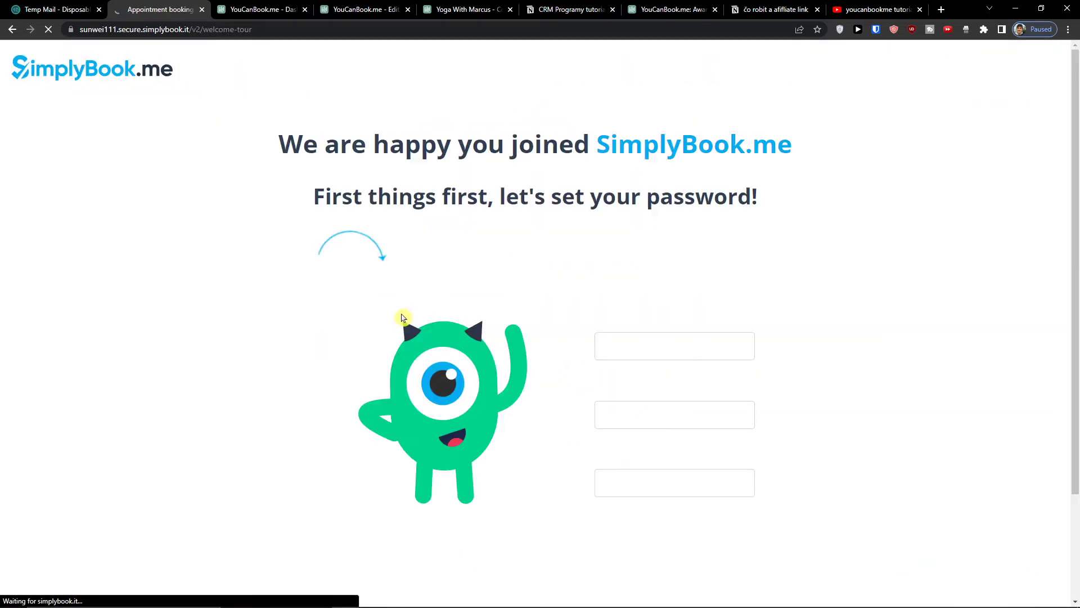
{"action": "left_click", "coordinate": [631, 352]}
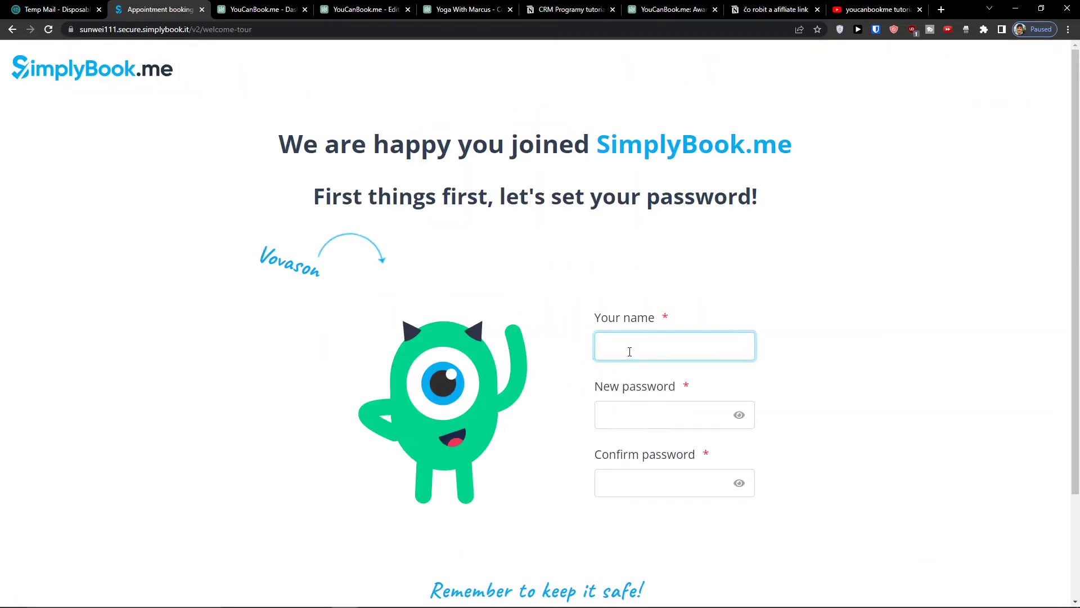
{"action": "type", "text": "Marcus"}
{"action": "key", "text": "Tab"}
{"action": "type", "text": "••"}
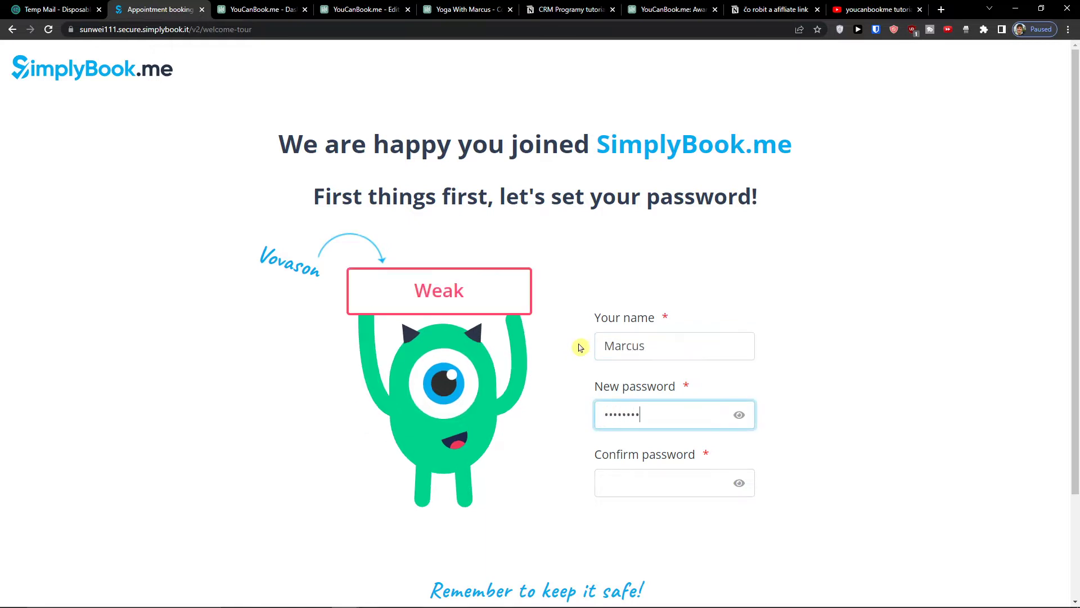
{"action": "type", "text": "••"}
{"action": "key", "text": "Tab"}
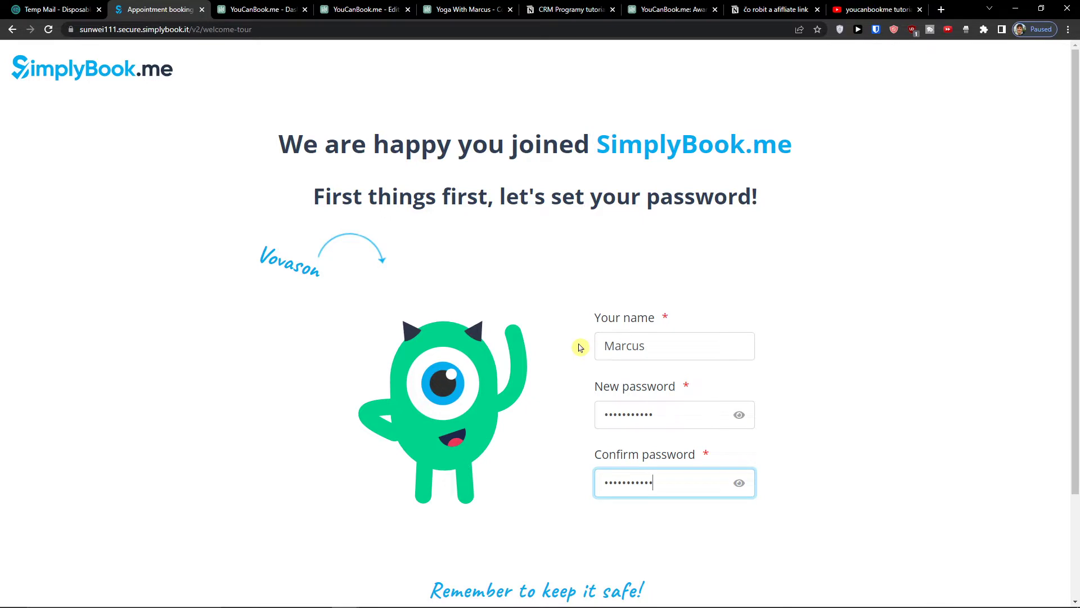
{"action": "scroll", "coordinate": [580, 348], "scroll_direction": "down", "scroll_amount": 3}
{"action": "left_click", "coordinate": [501, 509]}
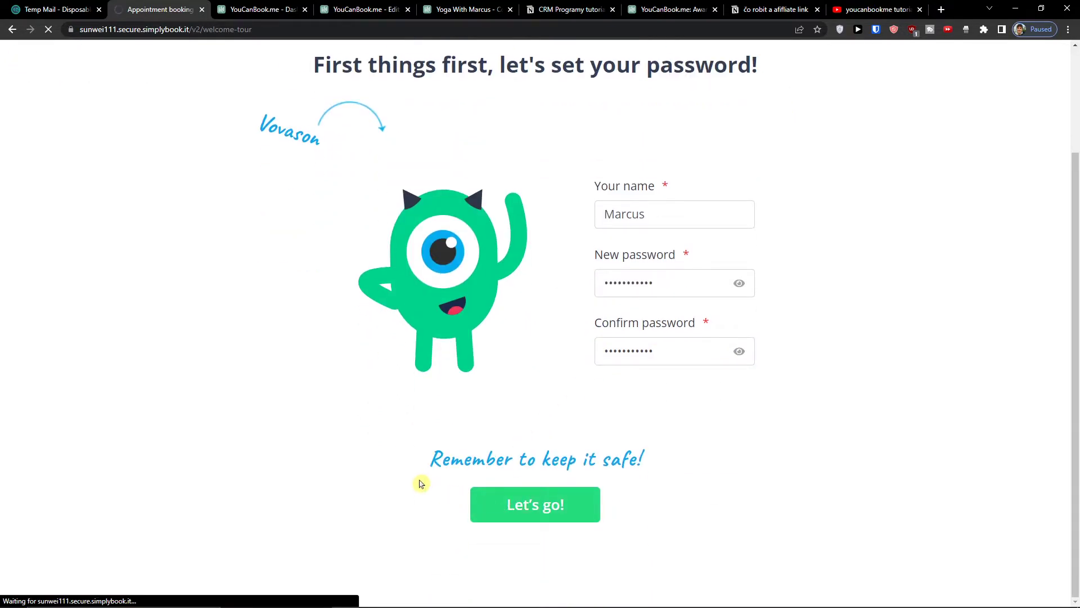
{"action": "scroll", "coordinate": [422, 481], "scroll_direction": "up", "scroll_amount": 3}
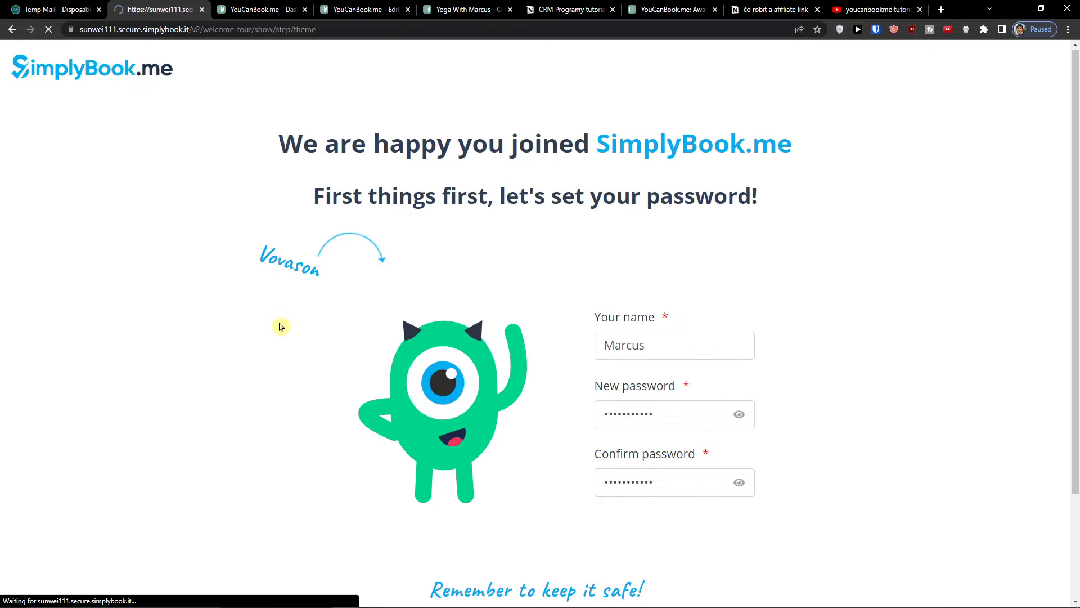
Browse the theme gallery and pick a theme for the booking website.
{"action": "scroll", "coordinate": [370, 273], "scroll_direction": "down", "scroll_amount": 3}
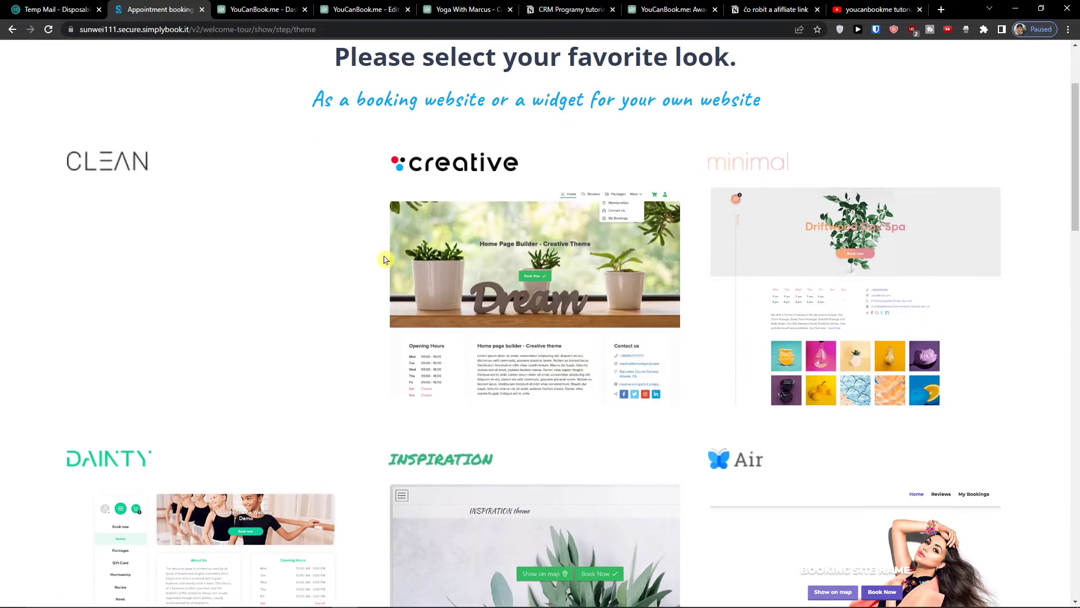
{"action": "scroll", "coordinate": [366, 445], "scroll_direction": "down", "scroll_amount": 2}
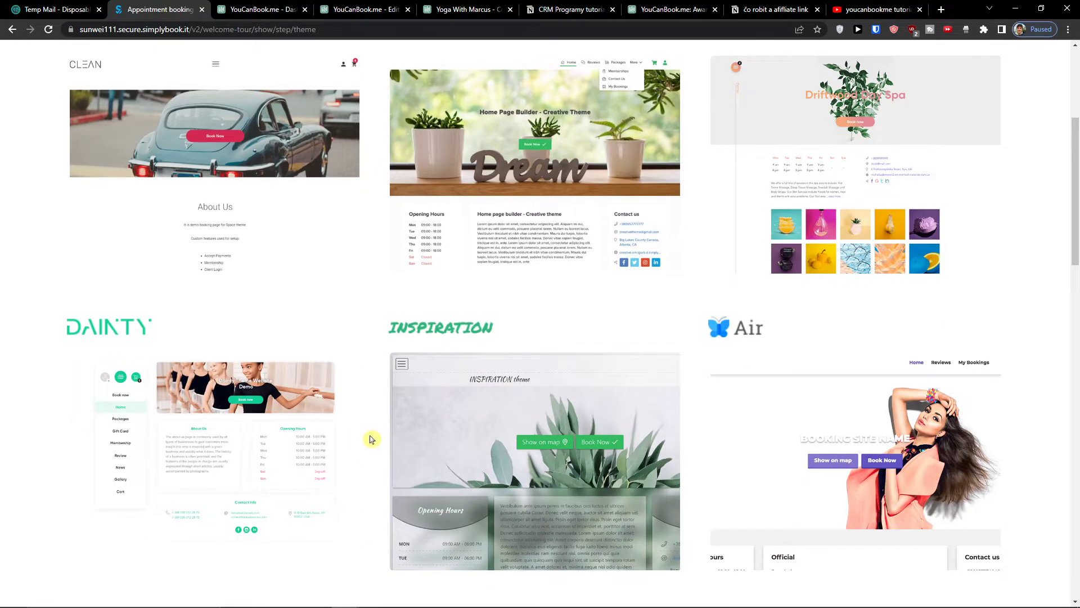
{"action": "scroll", "coordinate": [290, 437], "scroll_direction": "down", "scroll_amount": 2}
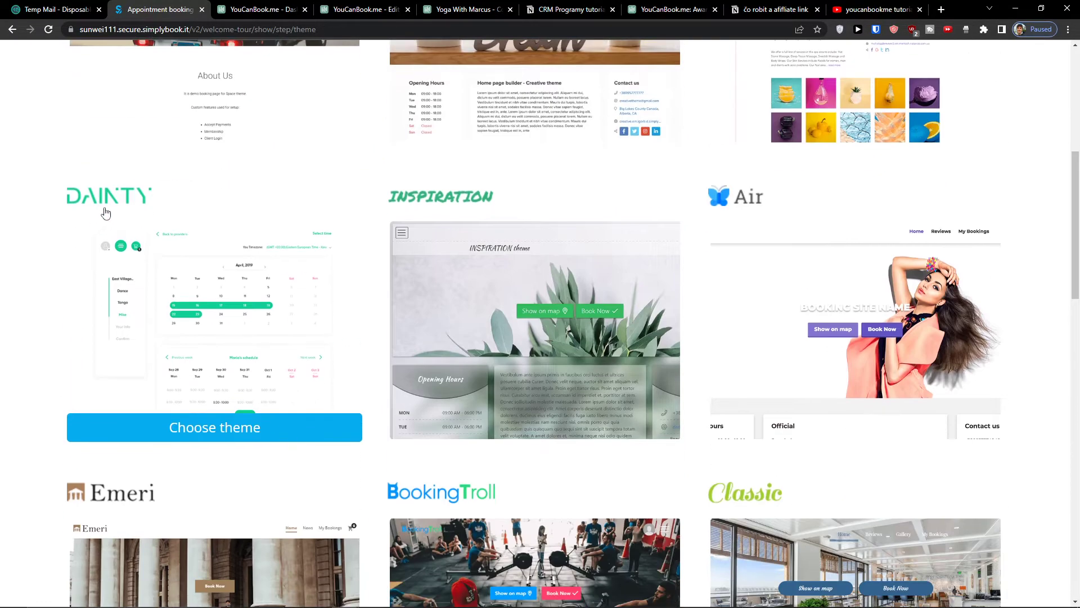
{"action": "scroll", "coordinate": [214, 358], "scroll_direction": "down", "scroll_amount": 2}
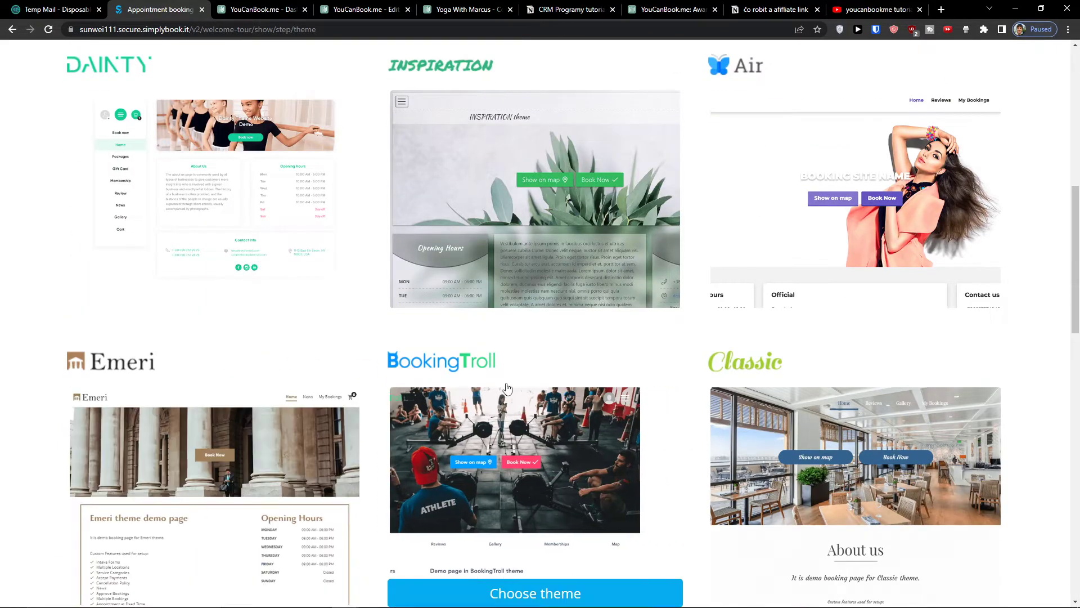
{"action": "scroll", "coordinate": [506, 387], "scroll_direction": "down", "scroll_amount": 4}
{"action": "scroll", "coordinate": [332, 410], "scroll_direction": "up", "scroll_amount": 12}
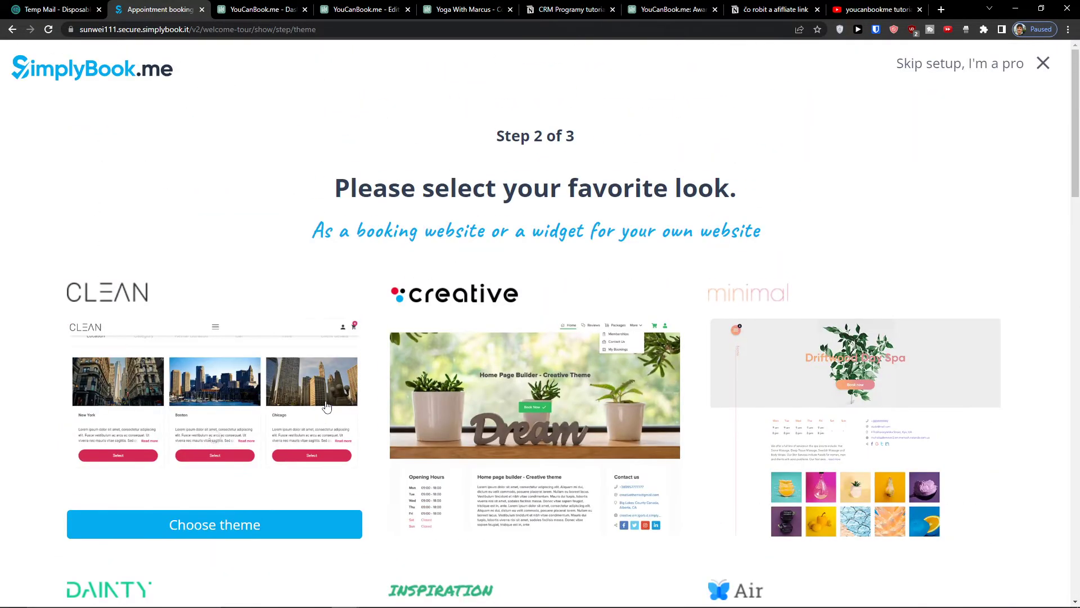
{"action": "scroll", "coordinate": [352, 293], "scroll_direction": "down", "scroll_amount": 15}
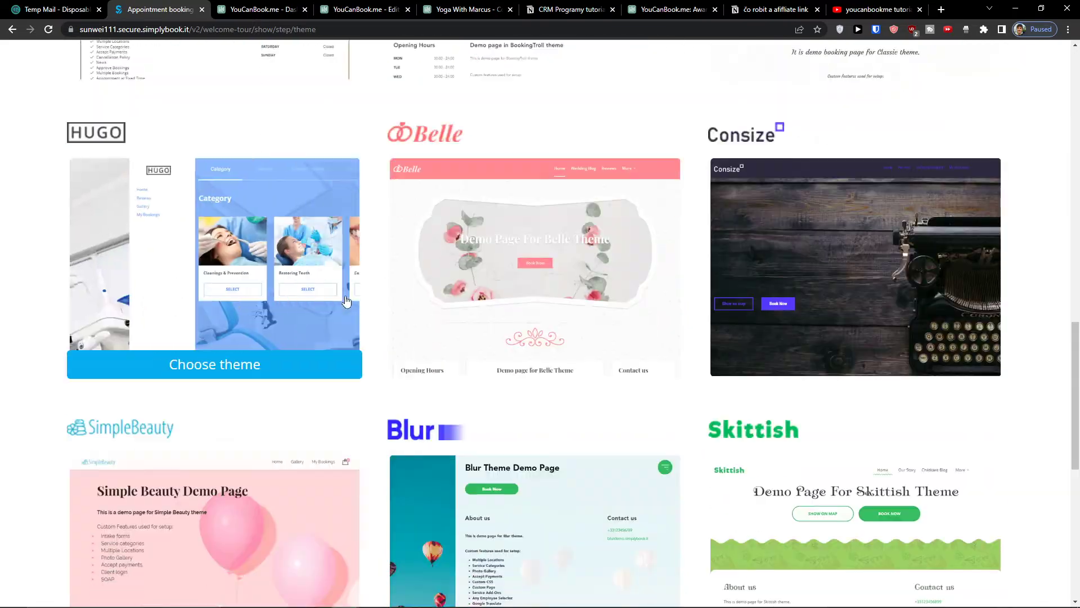
{"action": "scroll", "coordinate": [346, 301], "scroll_direction": "down", "scroll_amount": 6}
{"action": "scroll", "coordinate": [355, 300], "scroll_direction": "up", "scroll_amount": 16}
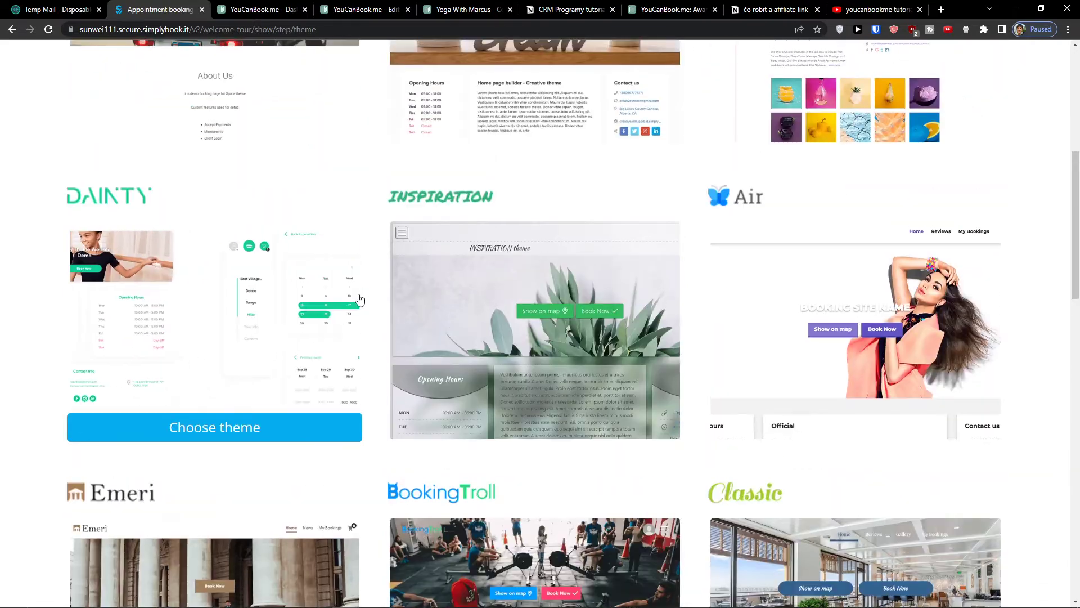
{"action": "scroll", "coordinate": [359, 299], "scroll_direction": "up", "scroll_amount": 7}
{"action": "scroll", "coordinate": [359, 298], "scroll_direction": "down", "scroll_amount": 6}
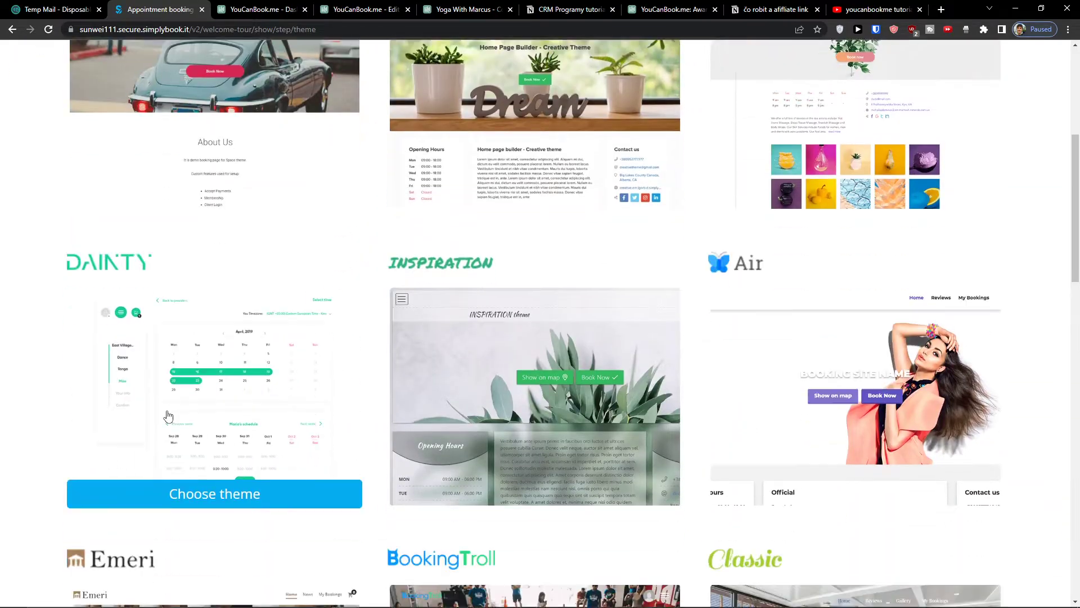
{"action": "scroll", "coordinate": [167, 415], "scroll_direction": "down", "scroll_amount": 1}
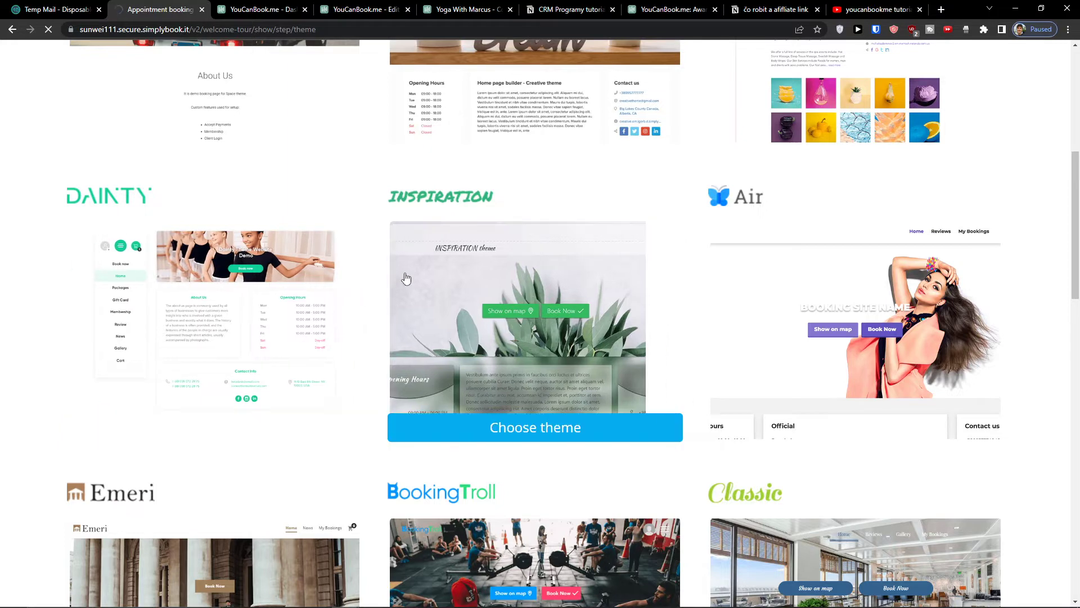
{"action": "scroll", "coordinate": [369, 289], "scroll_direction": "down", "scroll_amount": 2}
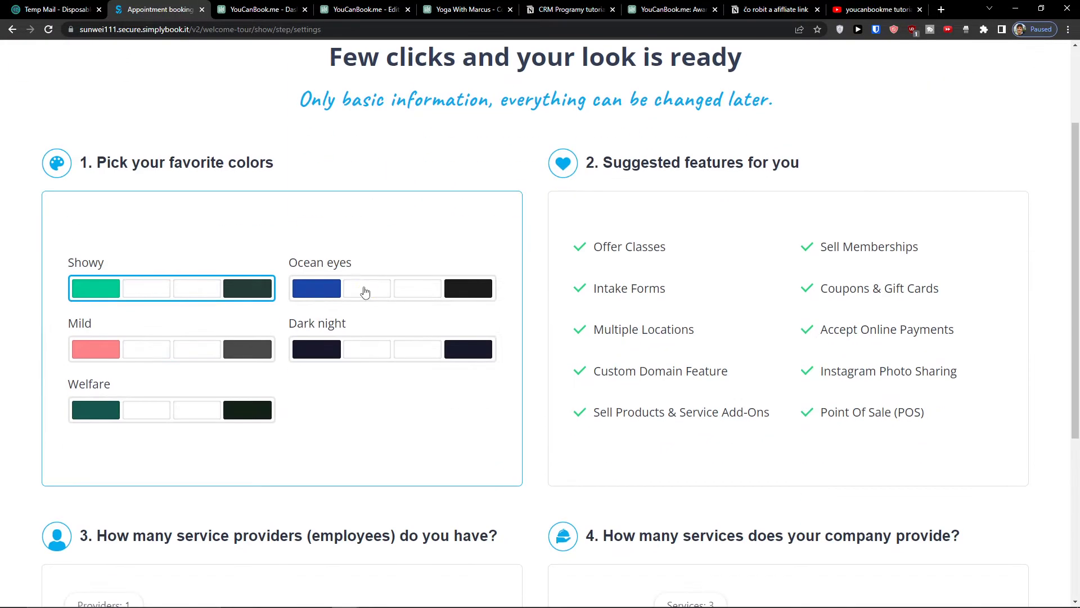
Review the suggested features and provider question, keeping Showy colours and one provider.
{"action": "scroll", "coordinate": [401, 226], "scroll_direction": "up", "scroll_amount": 2}
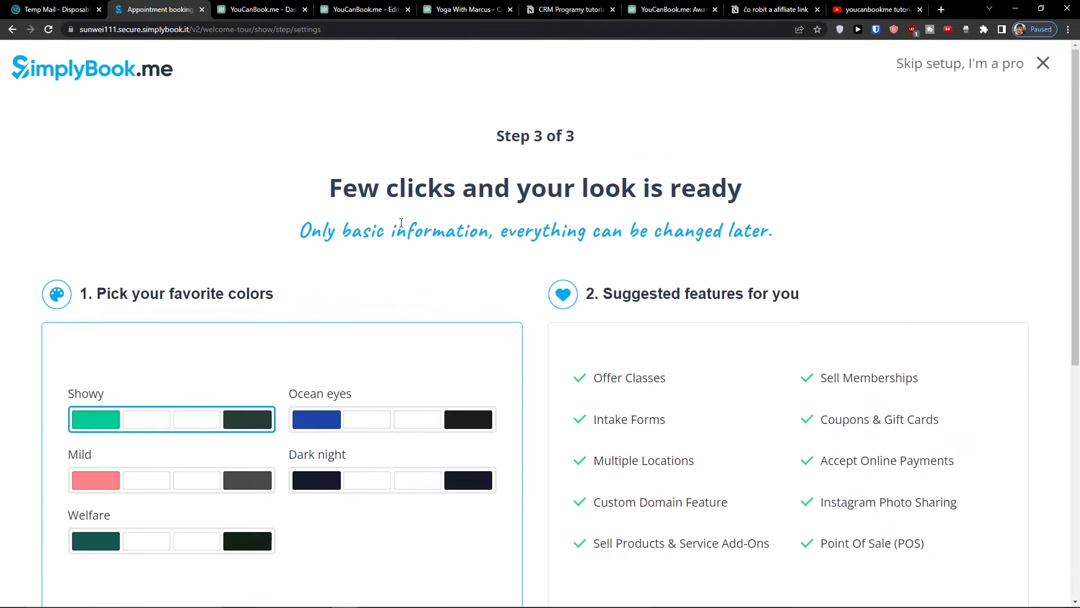
{"action": "scroll", "coordinate": [303, 330], "scroll_direction": "down", "scroll_amount": 2}
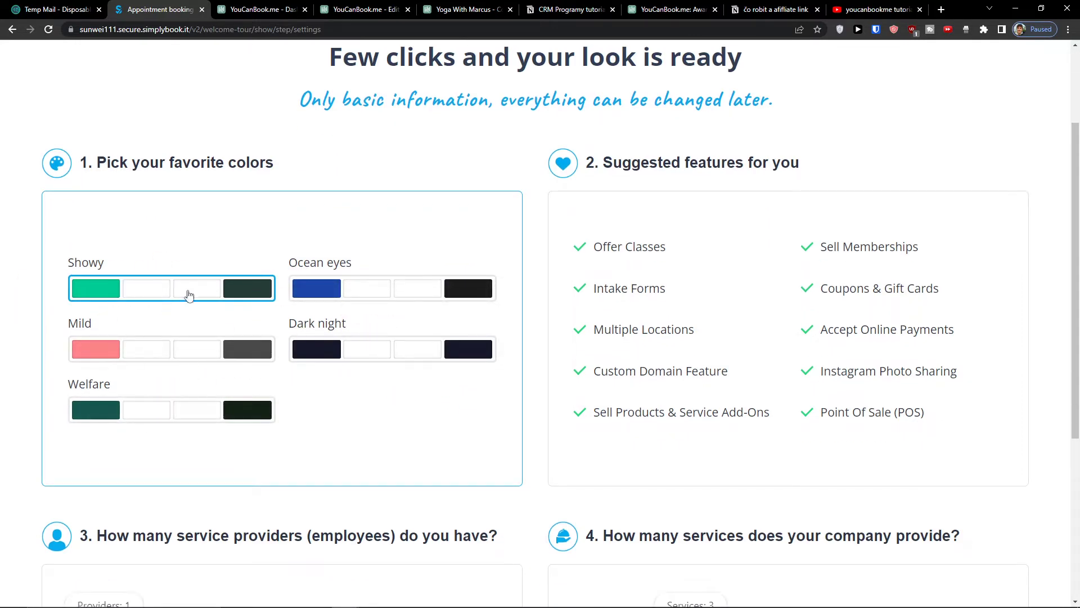
{"action": "left_click_drag", "start_coordinate": [608, 165], "coordinate": [817, 162]}
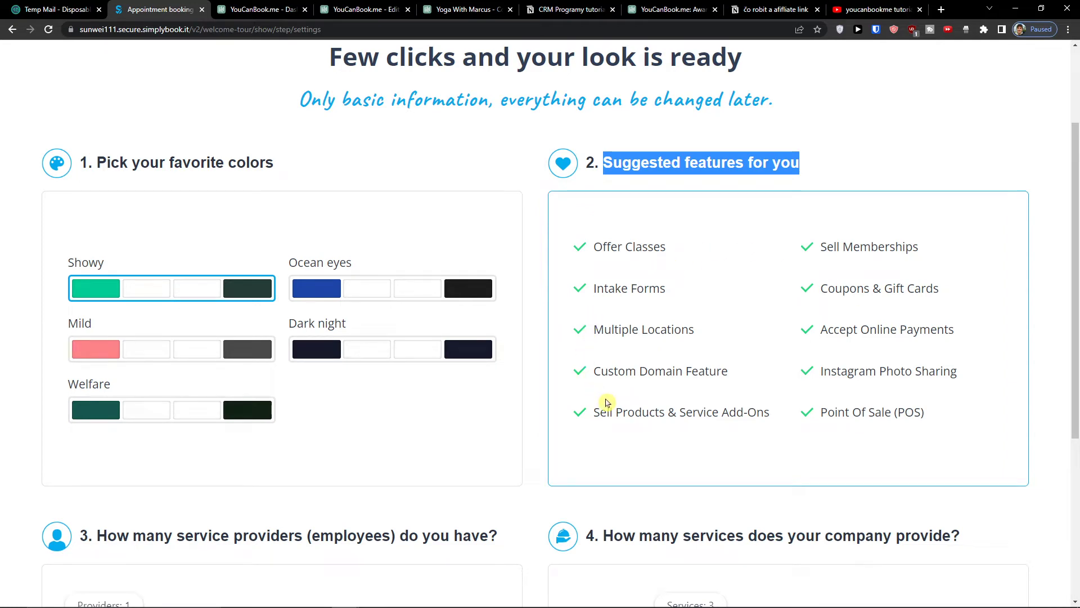
{"action": "scroll", "coordinate": [607, 402], "scroll_direction": "down", "scroll_amount": 2}
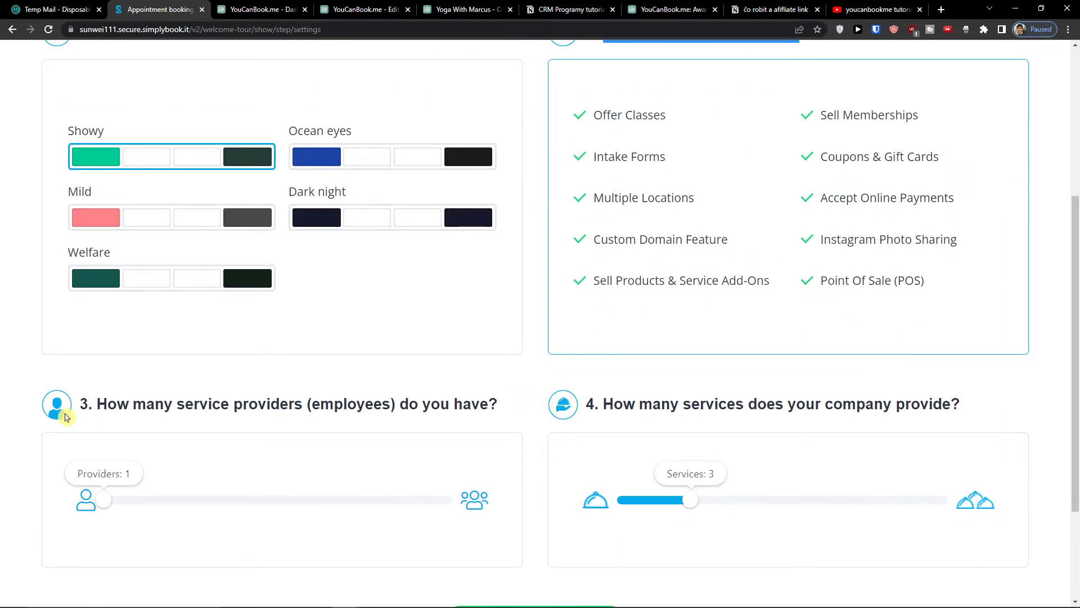
{"action": "left_click_drag", "start_coordinate": [84, 409], "coordinate": [500, 400]}
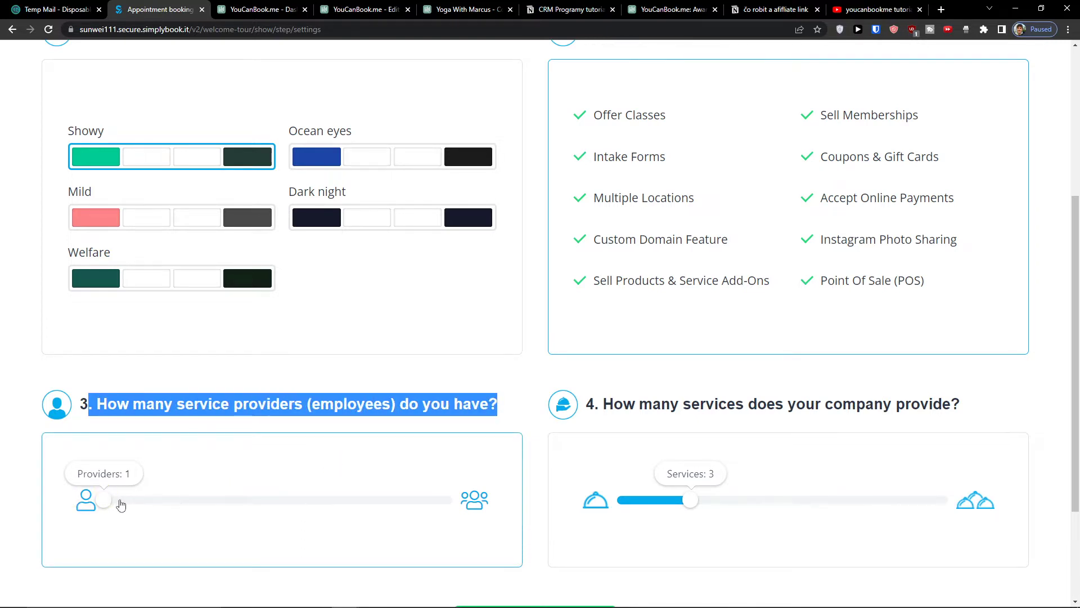
{"action": "mouse_move", "coordinate": [964, 410]}
{"action": "left_mouse_down"}
{"action": "mouse_move", "coordinate": [660, 410]}
{"action": "mouse_move", "coordinate": [964, 409]}
{"action": "left_mouse_up"}
Lower the number of services from 3 to 2 and finish the setup with the Magic button.
{"action": "left_click_drag", "start_coordinate": [688, 501], "coordinate": [652, 503]}
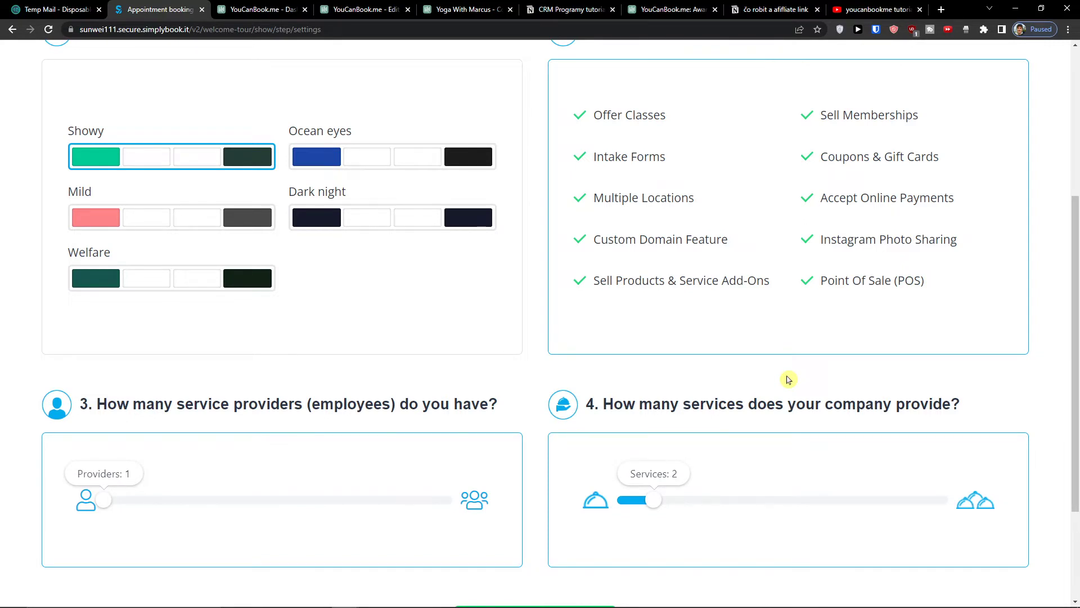
{"action": "scroll", "coordinate": [788, 380], "scroll_direction": "down", "scroll_amount": 2}
{"action": "scroll", "coordinate": [788, 379], "scroll_direction": "up", "scroll_amount": 3}
{"action": "scroll", "coordinate": [787, 379], "scroll_direction": "down", "scroll_amount": 2}
{"action": "scroll", "coordinate": [786, 380], "scroll_direction": "up", "scroll_amount": 2}
{"action": "scroll", "coordinate": [786, 380], "scroll_direction": "up", "scroll_amount": 2}
{"action": "scroll", "coordinate": [762, 376], "scroll_direction": "down", "scroll_amount": 2}
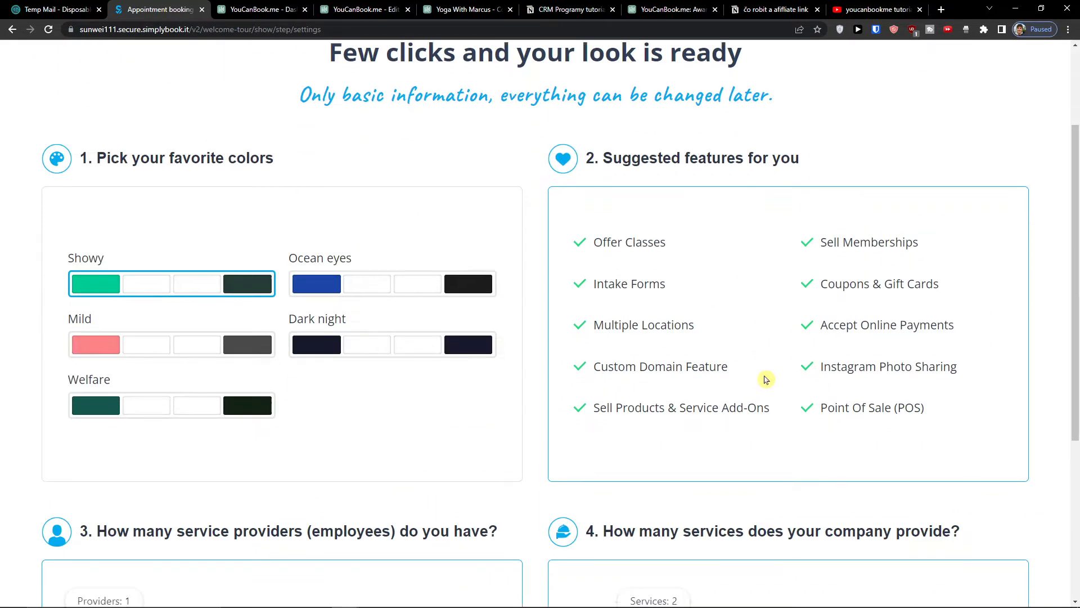
{"action": "scroll", "coordinate": [762, 379], "scroll_direction": "down", "scroll_amount": 4}
{"action": "left_click", "coordinate": [575, 483]}
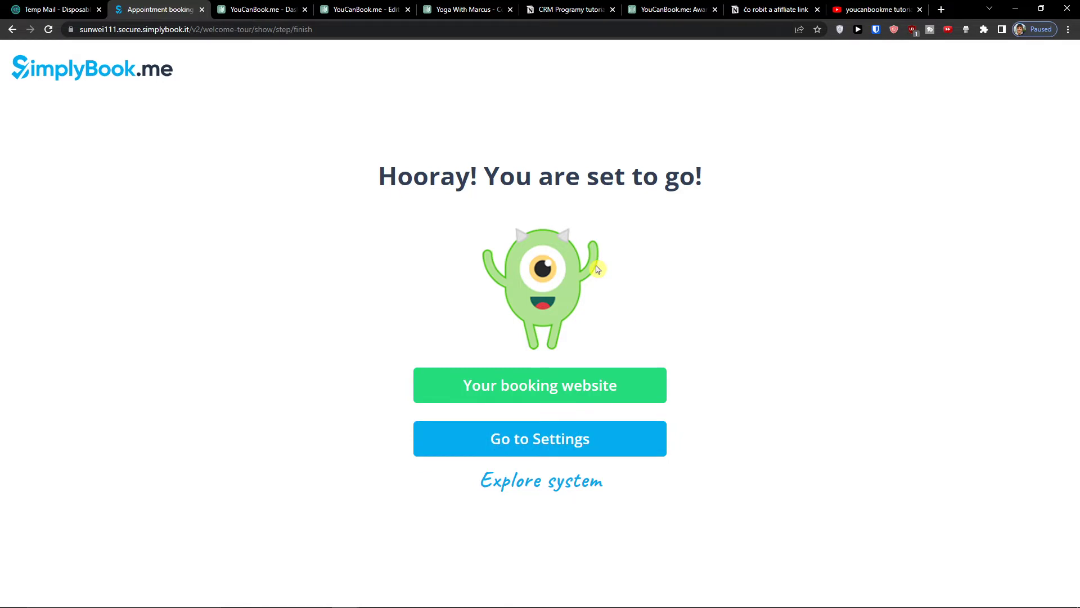
Open the public booking website and the admin settings in new tabs.
{"action": "left_click", "coordinate": [550, 389]}
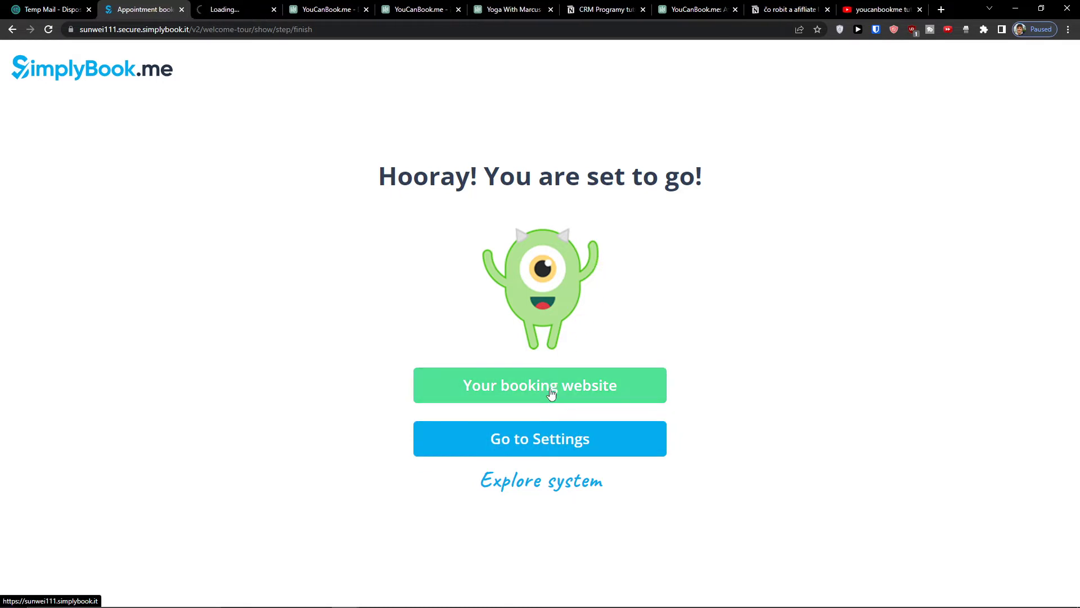
{"action": "left_click", "coordinate": [542, 448]}
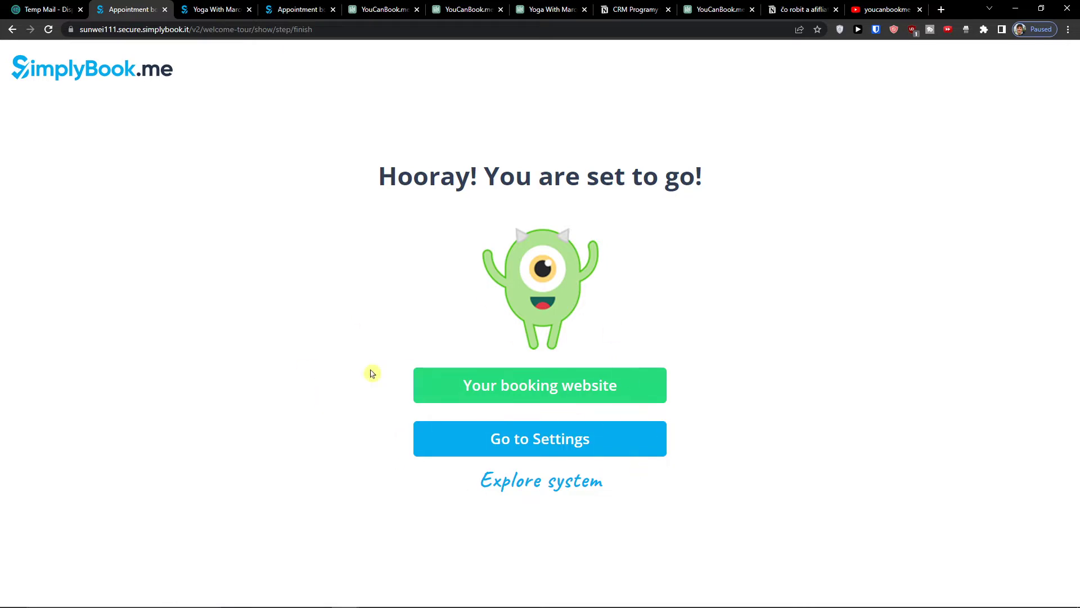
{"action": "left_click", "coordinate": [192, 6]}
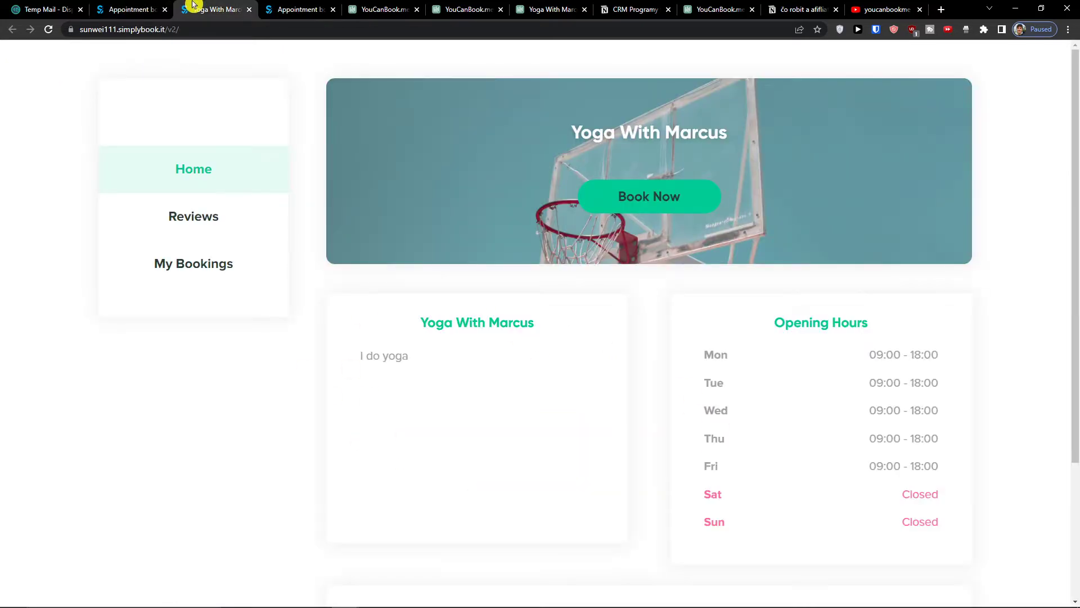
{"action": "scroll", "coordinate": [507, 335], "scroll_direction": "down", "scroll_amount": 3}
{"action": "scroll", "coordinate": [506, 337], "scroll_direction": "up", "scroll_amount": 5}
Browse the booking site's Reviews, home and My Bookings pages, then return to the admin Welcome page.
{"action": "left_click", "coordinate": [169, 223]}
{"action": "left_click", "coordinate": [197, 179]}
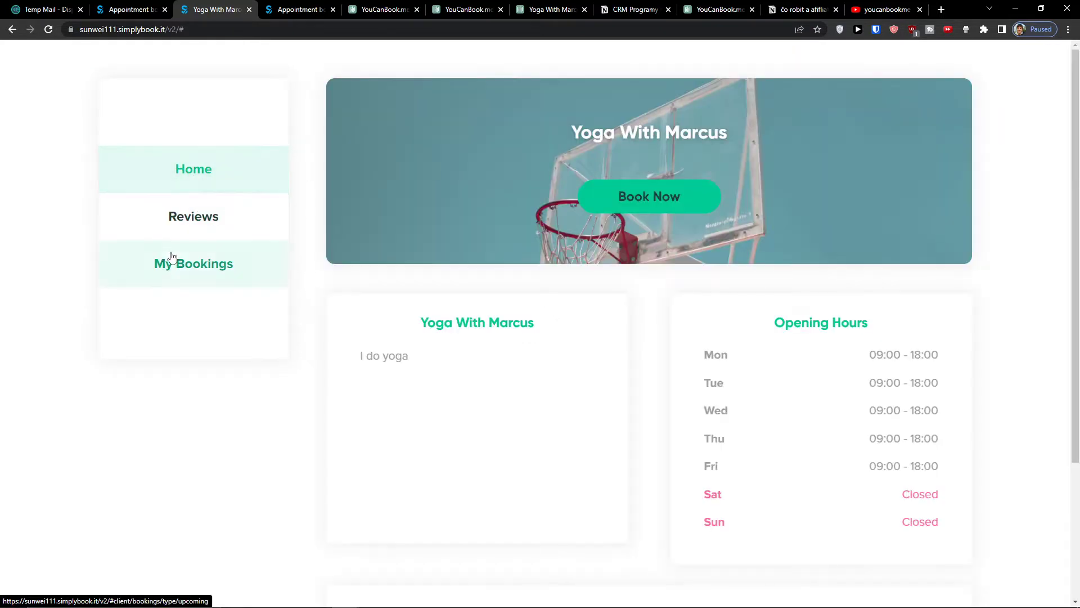
{"action": "left_click", "coordinate": [169, 262]}
{"action": "left_click", "coordinate": [200, 181]}
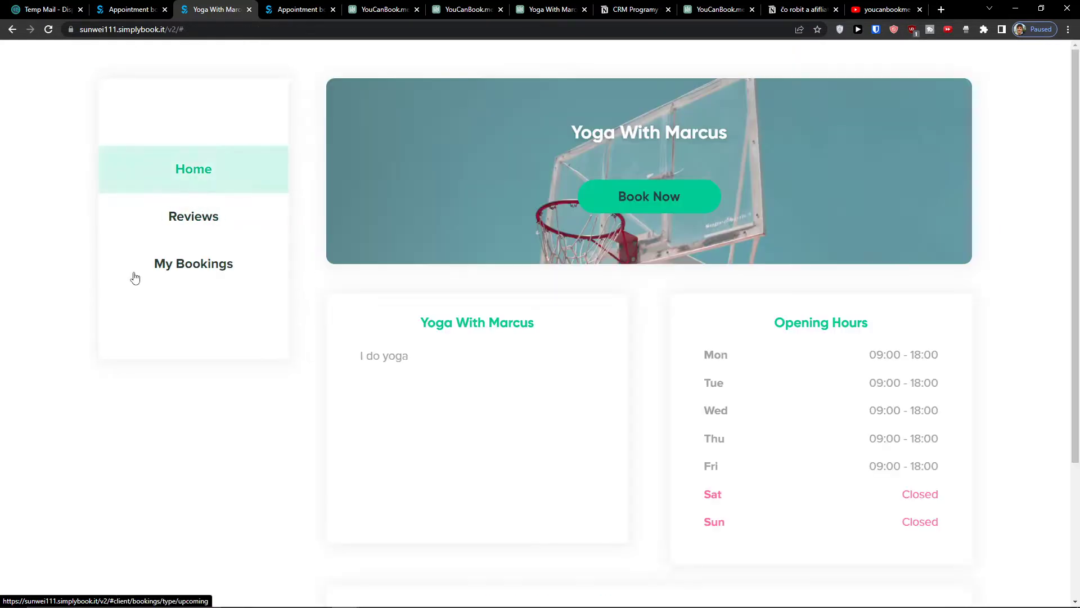
{"action": "left_click", "coordinate": [292, 5]}
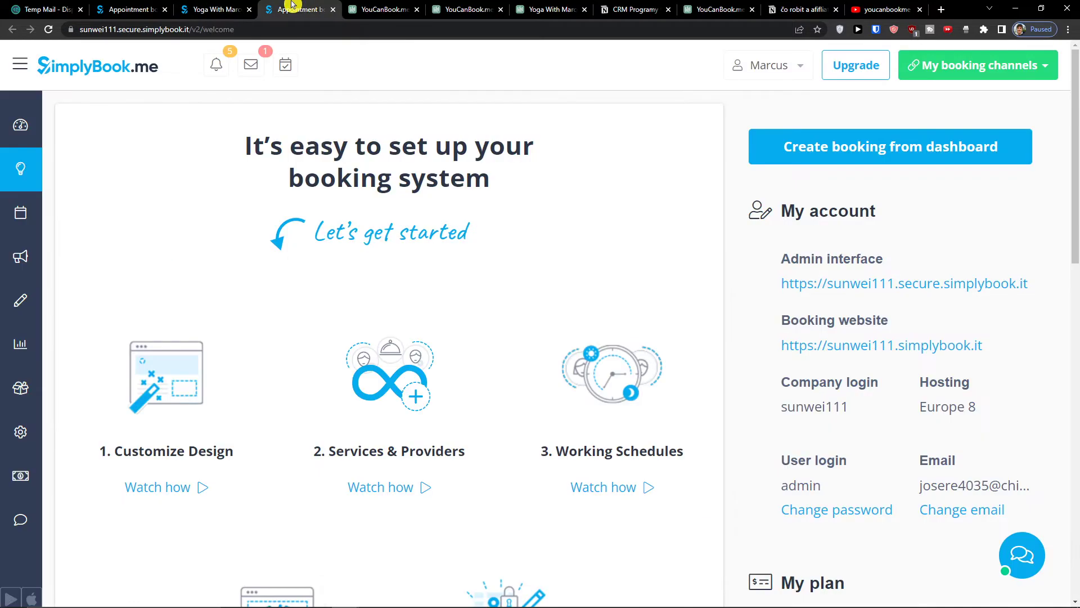
Zoom in on the admin Welcome page and go to the Dashboard.
{"action": "mouse_move", "coordinate": [69, 178]}
{"action": "key", "text": "ctrl+plus"}
{"action": "key", "text": "ctrl+plus"}
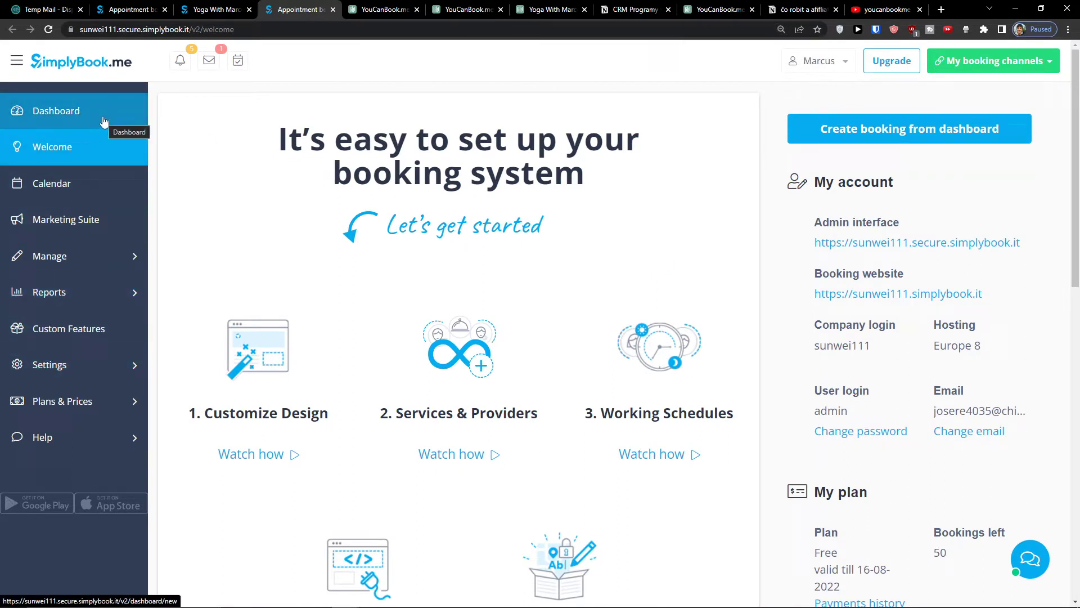
{"action": "scroll", "coordinate": [350, 169], "scroll_direction": "down", "scroll_amount": 2}
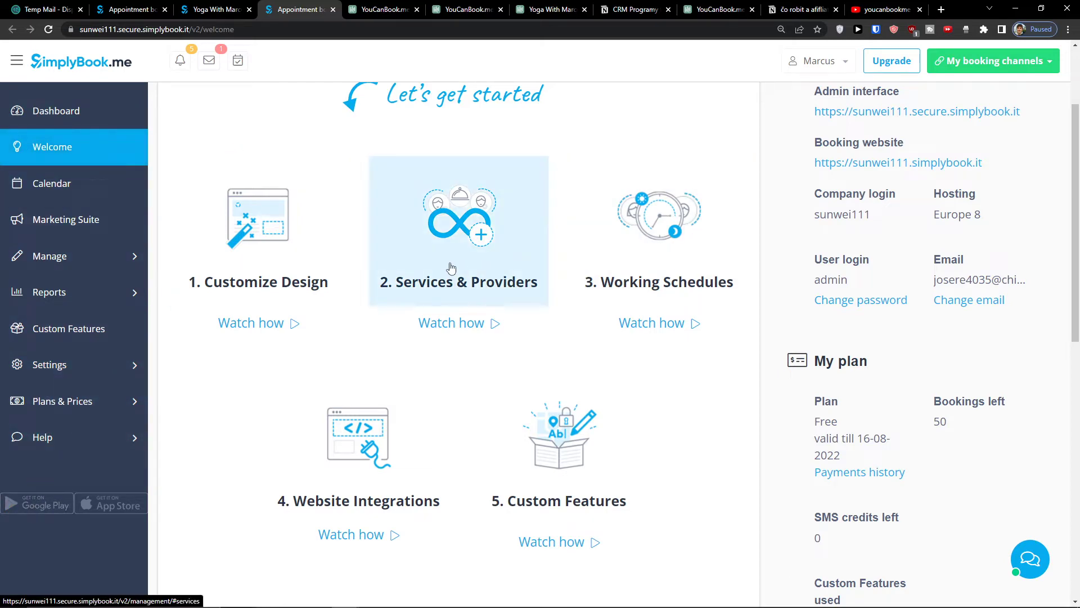
{"action": "scroll", "coordinate": [451, 268], "scroll_direction": "up", "scroll_amount": 3}
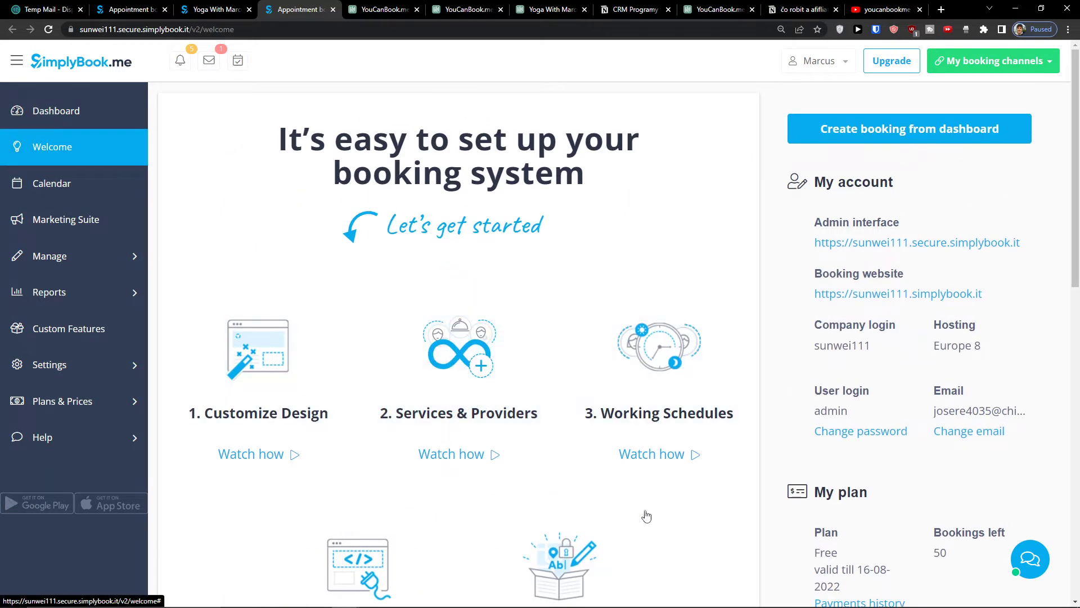
{"action": "left_click", "coordinate": [81, 128]}
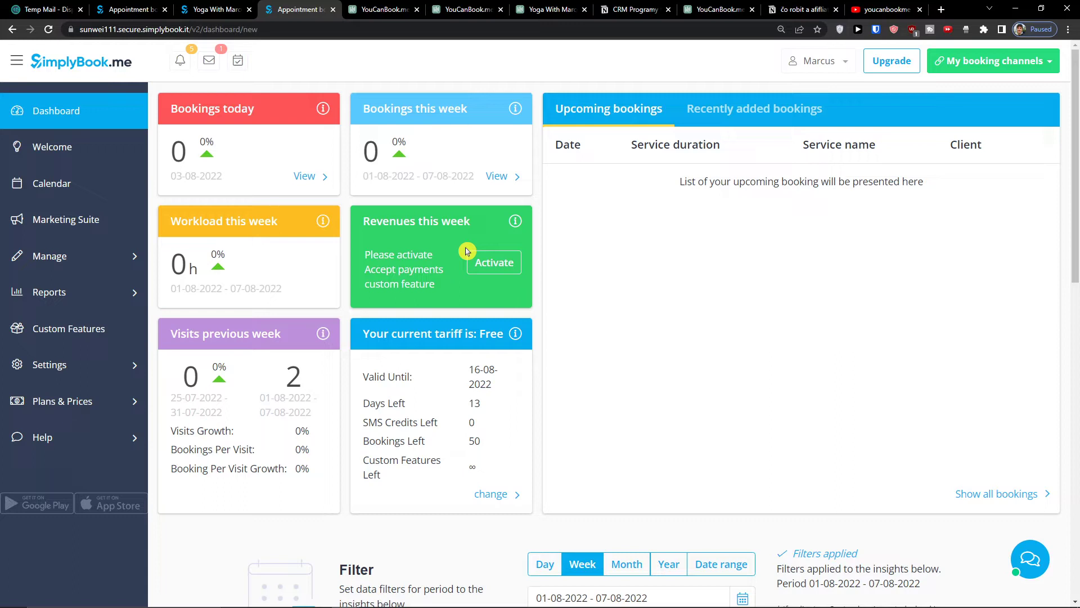
Scroll through the dashboard's booking, visit and tariff widgets, then go to the Calendar.
{"action": "scroll", "coordinate": [555, 218], "scroll_direction": "down", "scroll_amount": 5}
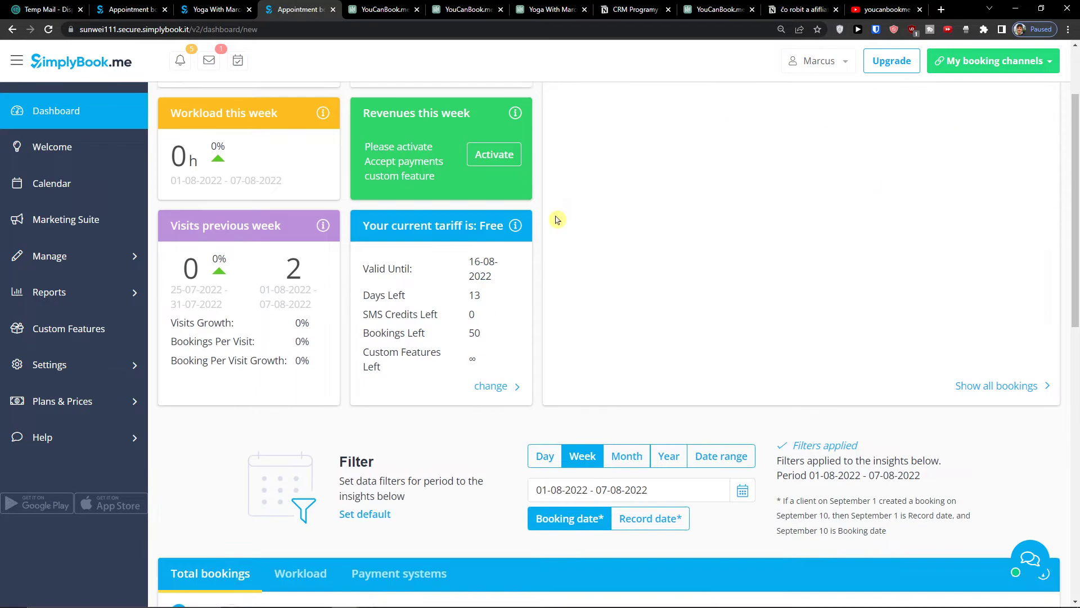
{"action": "scroll", "coordinate": [557, 219], "scroll_direction": "down", "scroll_amount": 2}
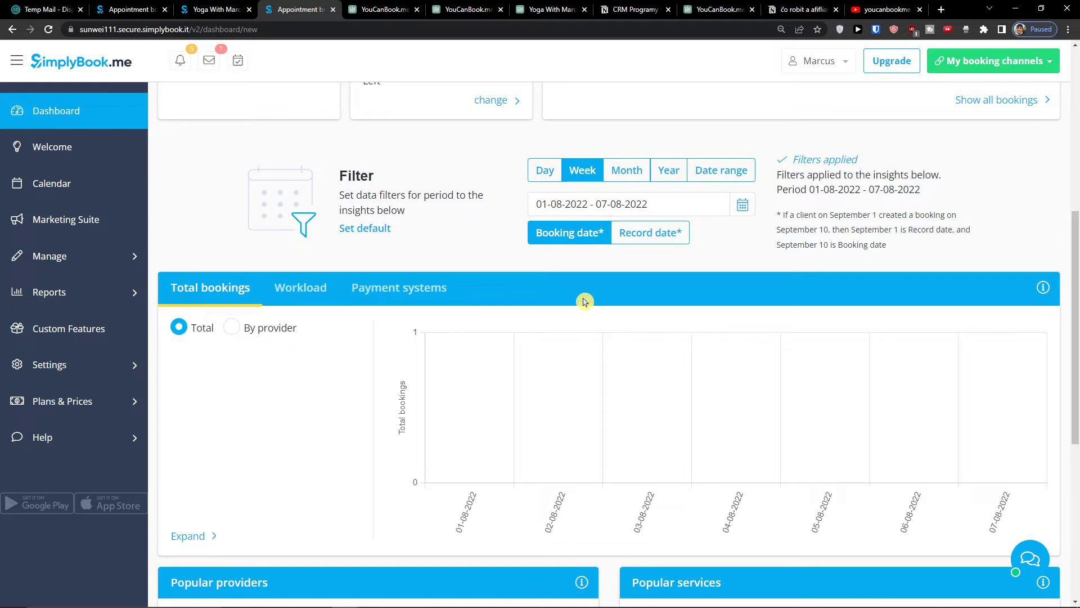
{"action": "scroll", "coordinate": [581, 299], "scroll_direction": "down", "scroll_amount": 6}
{"action": "scroll", "coordinate": [561, 312], "scroll_direction": "up", "scroll_amount": 5}
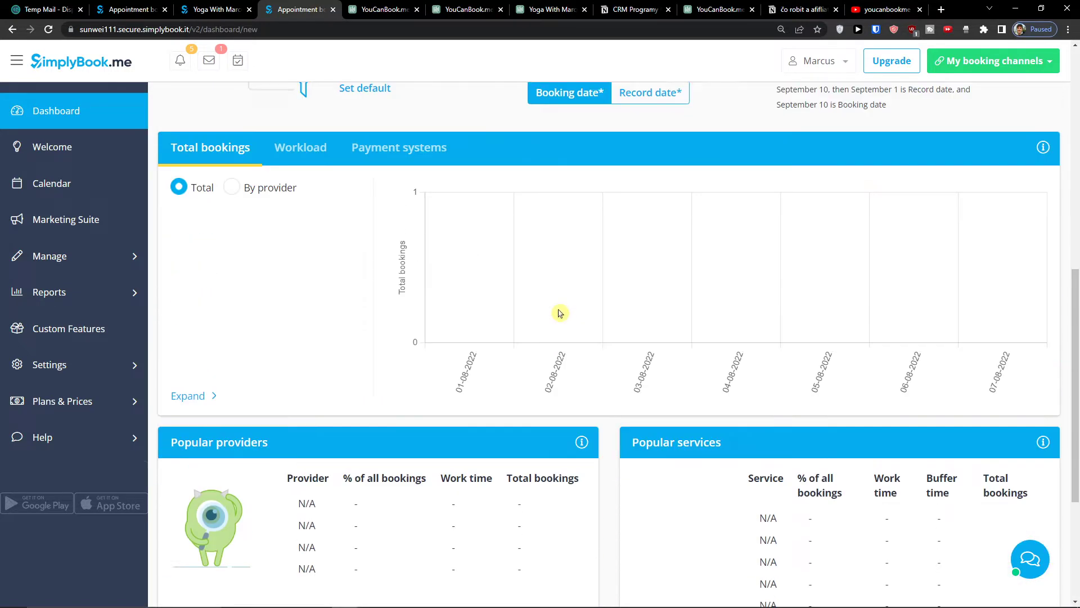
{"action": "scroll", "coordinate": [377, 203], "scroll_direction": "up", "scroll_amount": 5}
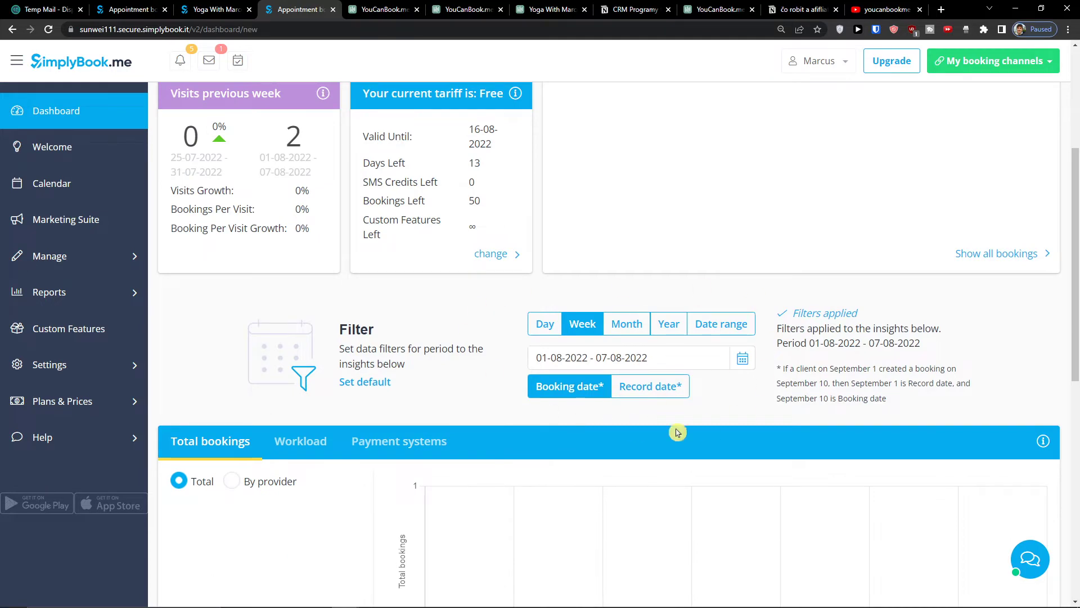
{"action": "scroll", "coordinate": [631, 268], "scroll_direction": "up", "scroll_amount": 5}
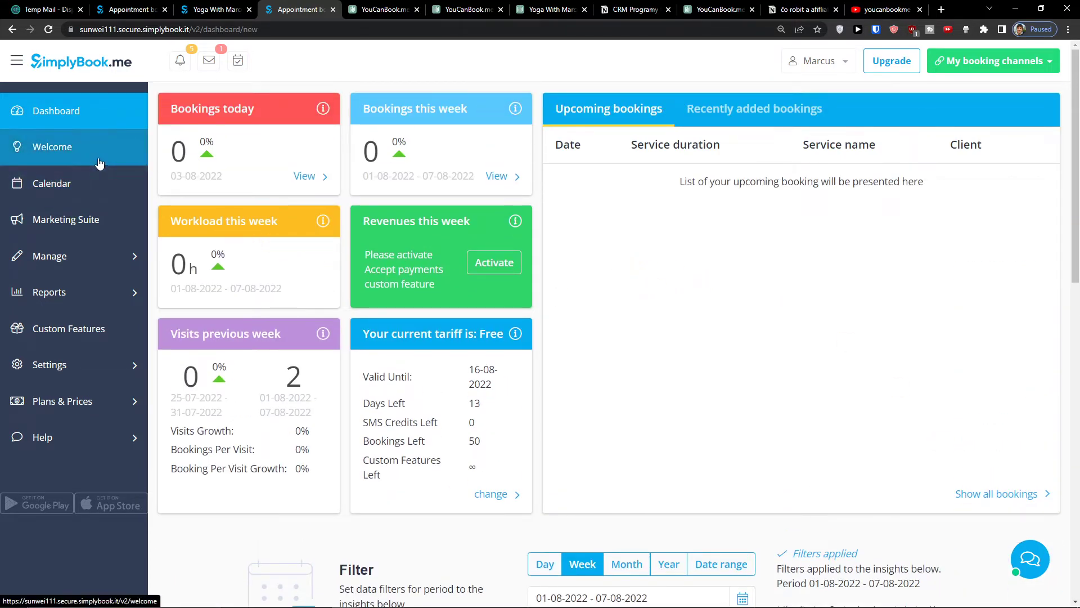
{"action": "left_click", "coordinate": [68, 187]}
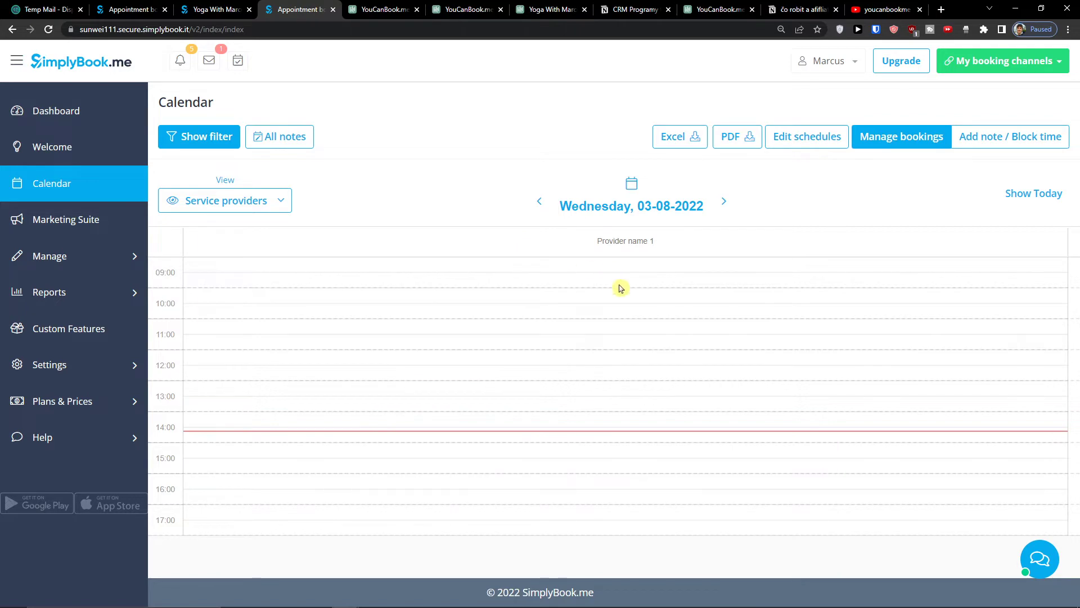
Mark out an 11:00–12:00 trial booking slot on 03-08-2022, then discard it.
{"action": "left_click_drag", "start_coordinate": [390, 325], "coordinate": [377, 366]}
{"action": "left_click", "coordinate": [702, 72]}
Start a 10:00 booking for Provider name 1 on 03-08-2022 and choose to add a new client.
{"action": "left_click", "coordinate": [285, 306]}
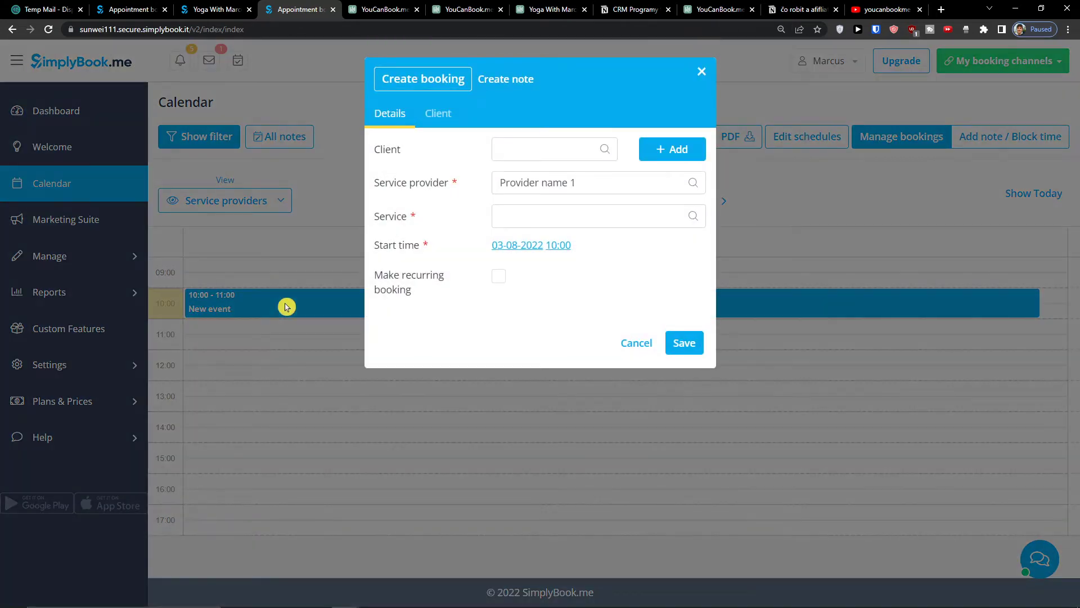
{"action": "left_click", "coordinate": [535, 150]}
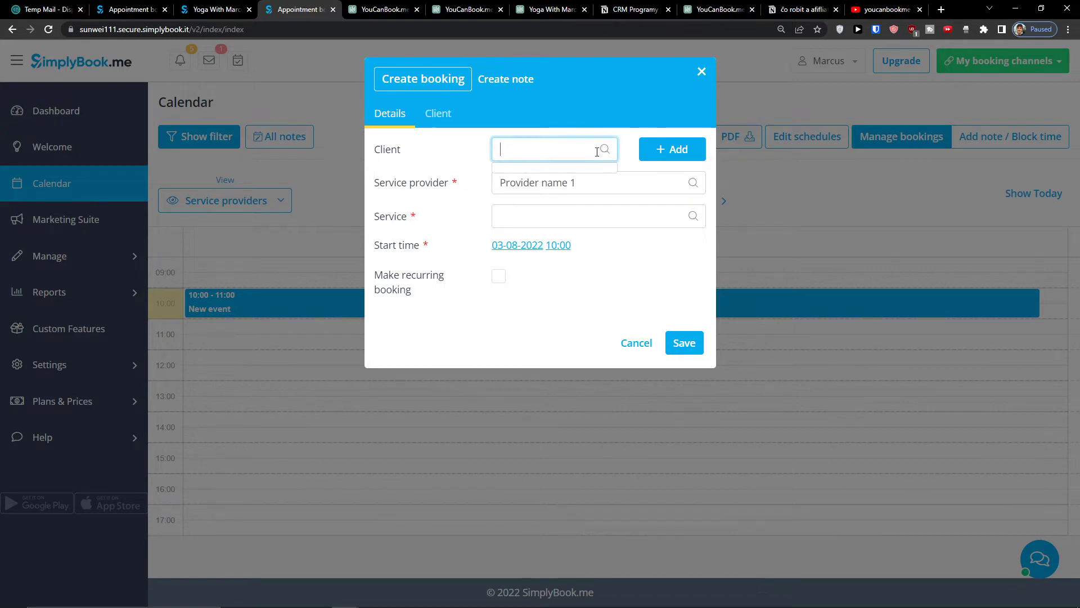
{"action": "left_click", "coordinate": [439, 113]}
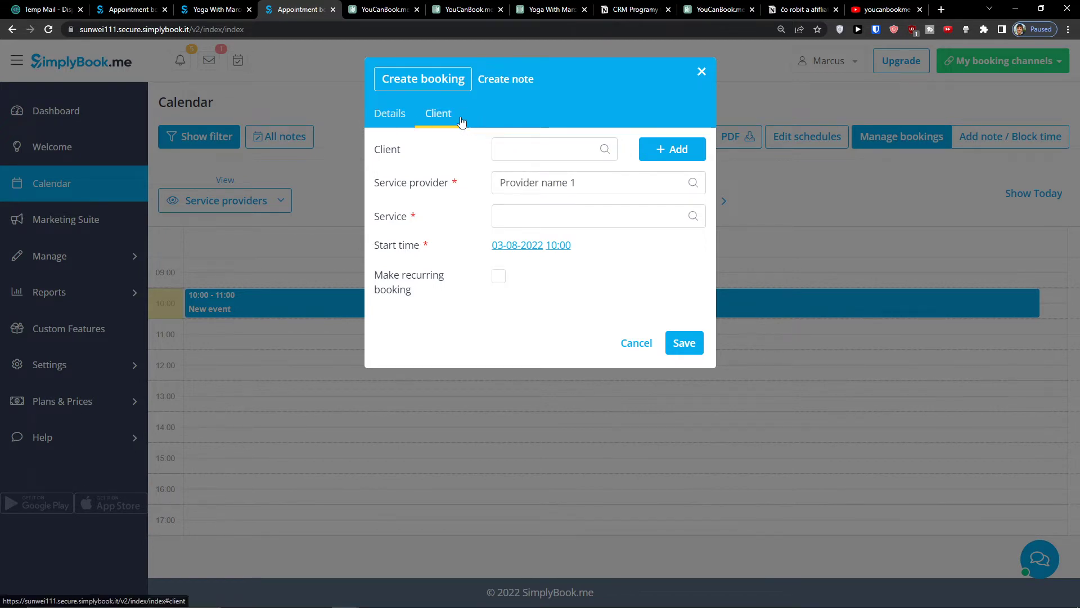
{"action": "left_click", "coordinate": [396, 114]}
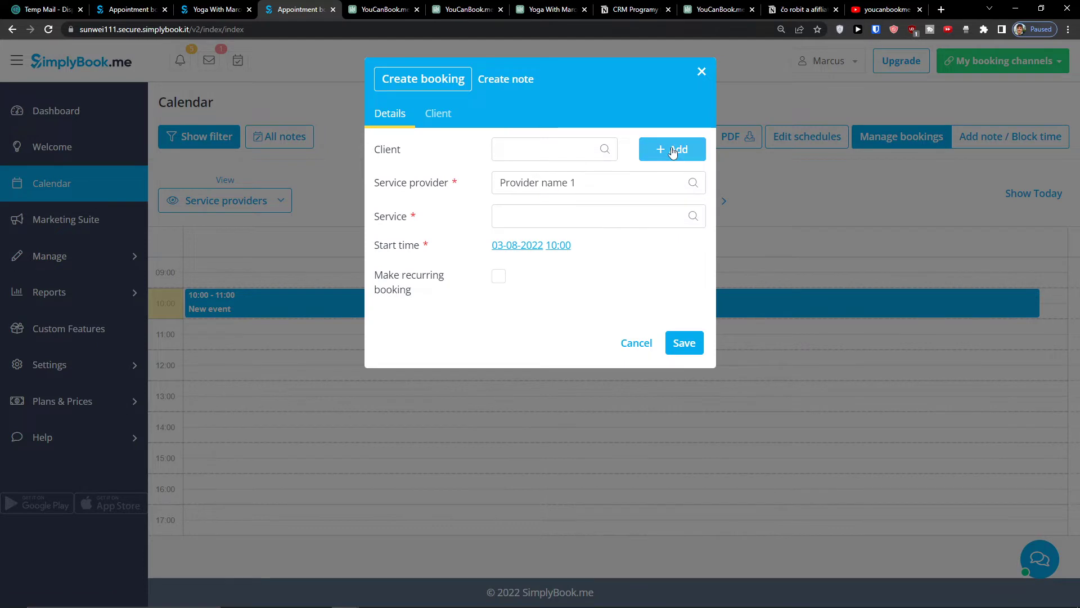
{"action": "left_click", "coordinate": [673, 149]}
Enter the new client's name, e-mail and phone number.
{"action": "left_click", "coordinate": [671, 148]}
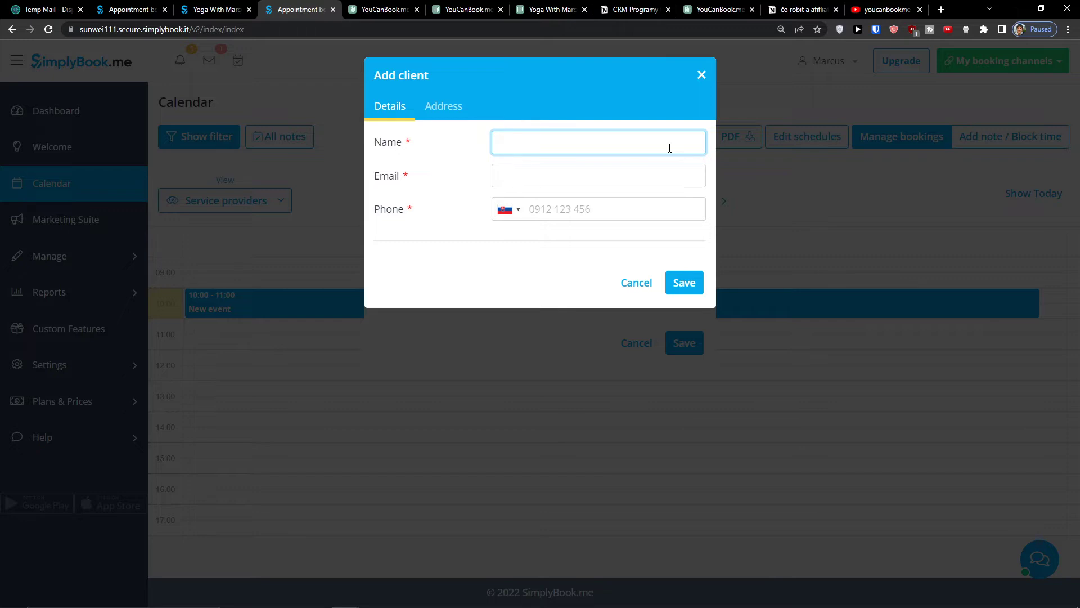
{"action": "type", "text": "nt"}
{"action": "key", "text": "Tab"}
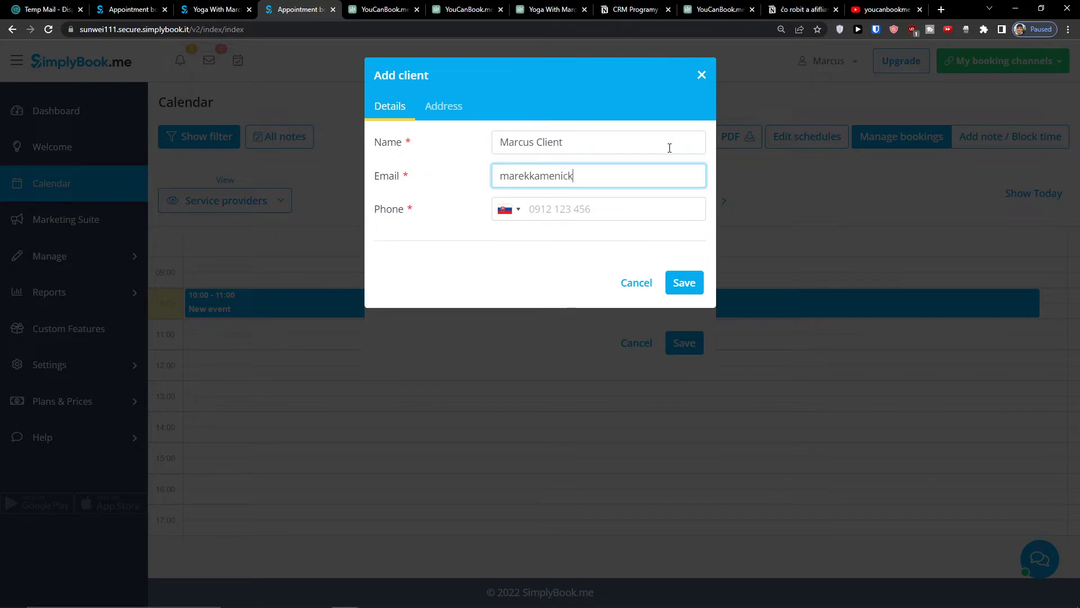
{"action": "left_click", "coordinate": [655, 200]}
Complete the client's e-mail address into a full, valid one and save the client.
{"action": "left_click", "coordinate": [678, 282]}
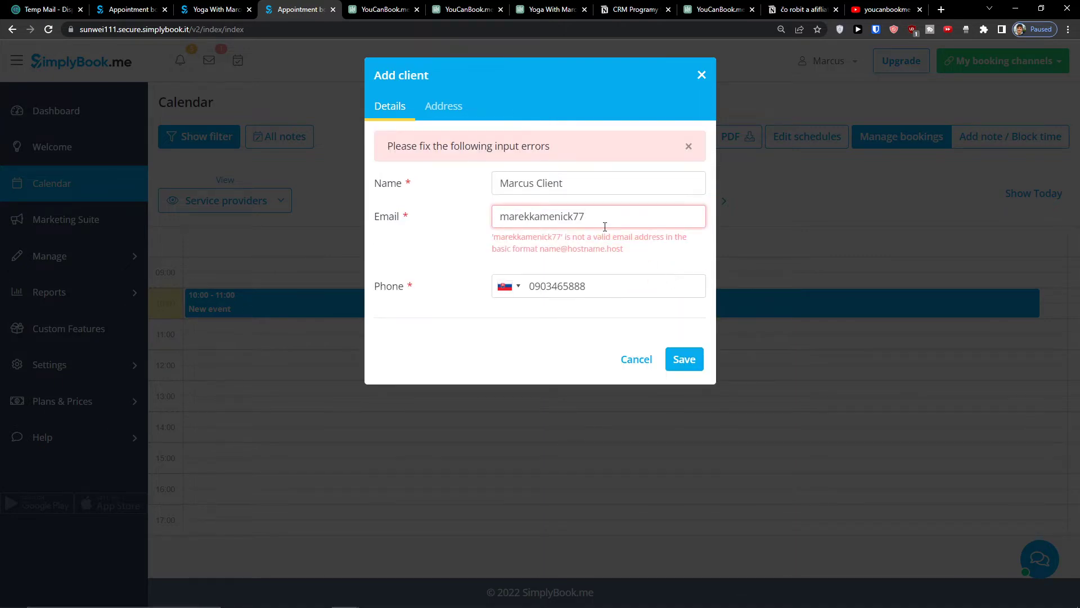
{"action": "type", "text": "gmail.com"}
{"action": "left_click", "coordinate": [686, 358]}
{"action": "left_click", "coordinate": [587, 223]}
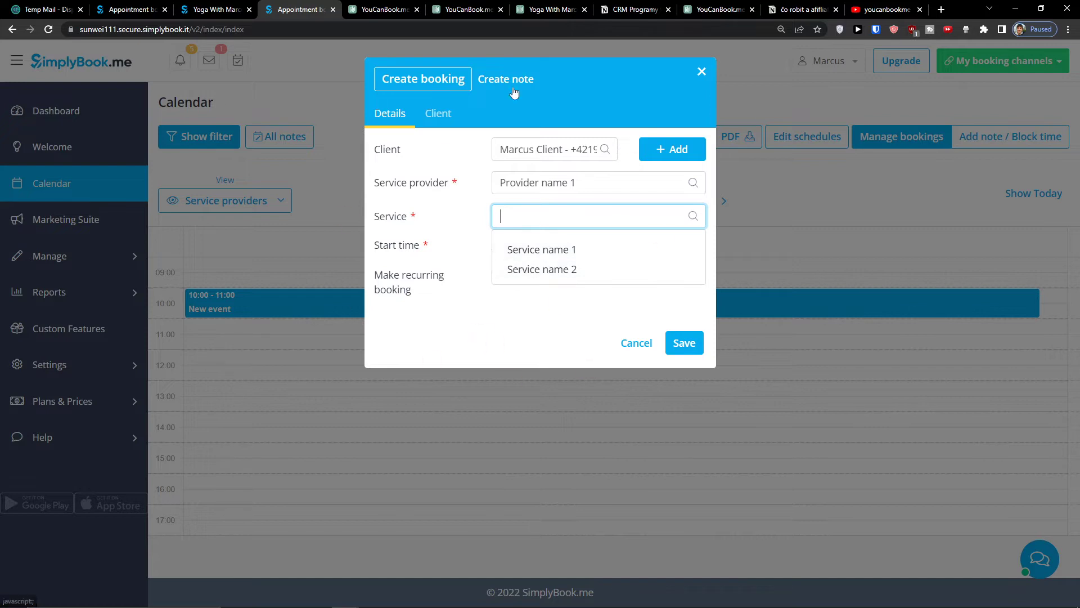
Book Service name 1 for the new client at 10:00–11:00 and save the booking.
{"action": "left_click", "coordinate": [565, 251]}
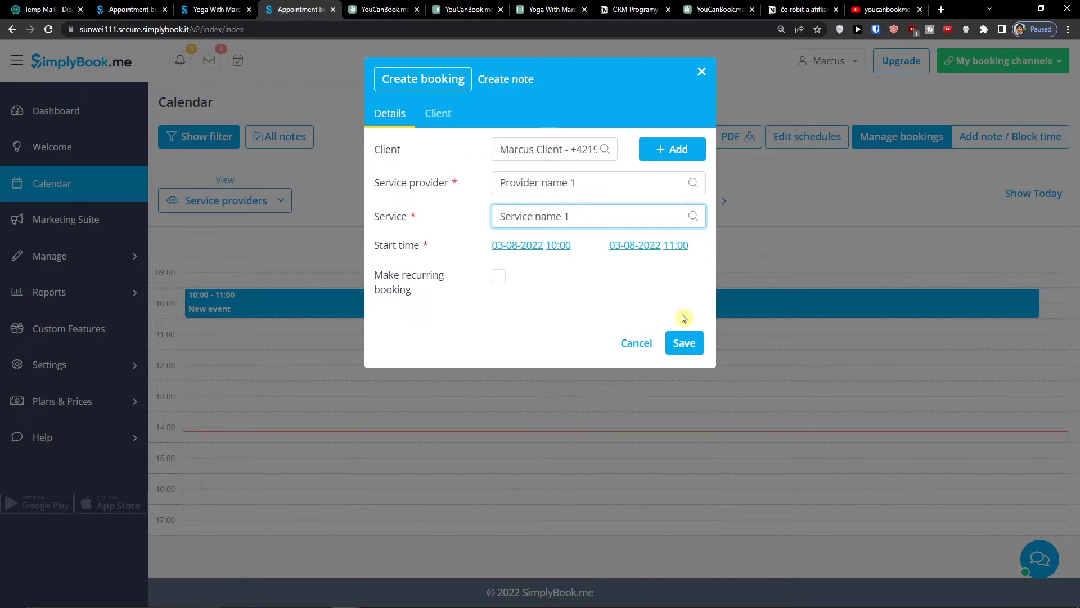
{"action": "left_click", "coordinate": [685, 343]}
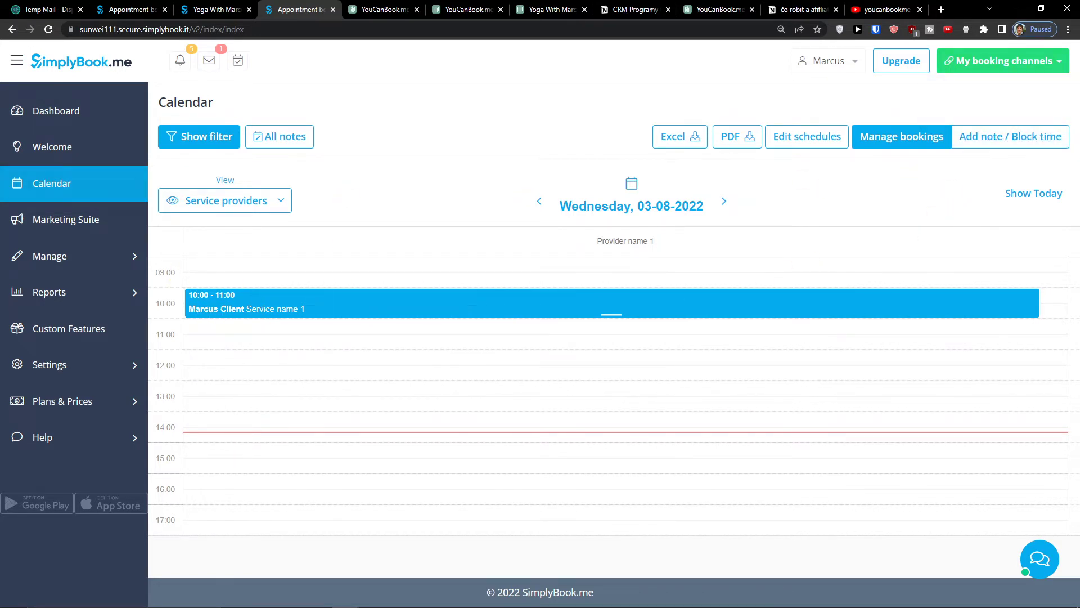
{"action": "left_click", "coordinate": [73, 224]}
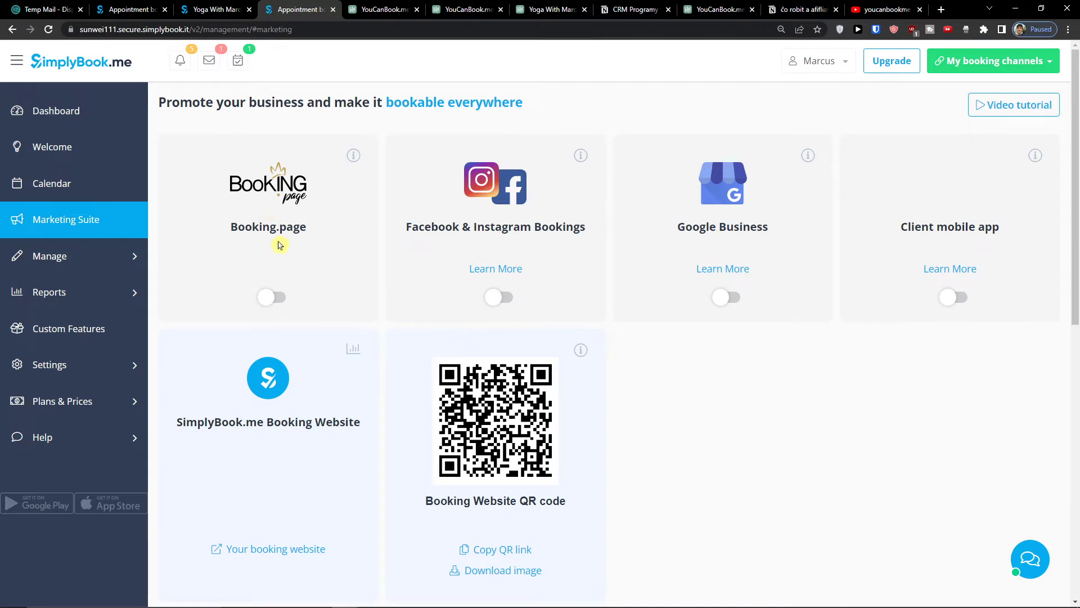
Browse the Marketing Suite tools like Coupons & Gift cards and Mass mailing, then expand Manage.
{"action": "scroll", "coordinate": [849, 265], "scroll_direction": "down", "scroll_amount": 7}
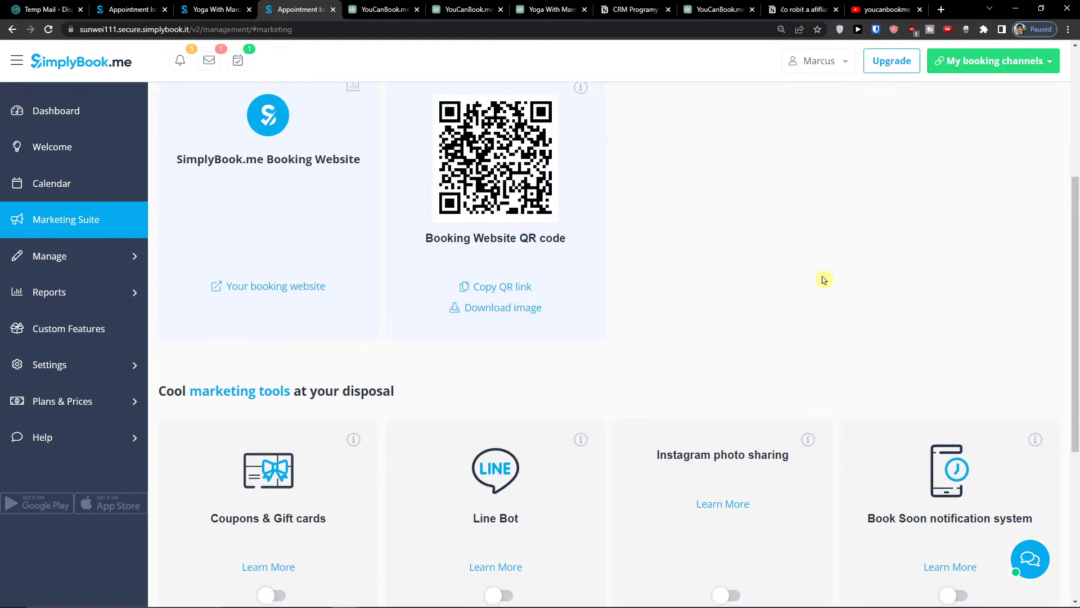
{"action": "scroll", "coordinate": [391, 276], "scroll_direction": "down", "scroll_amount": 2}
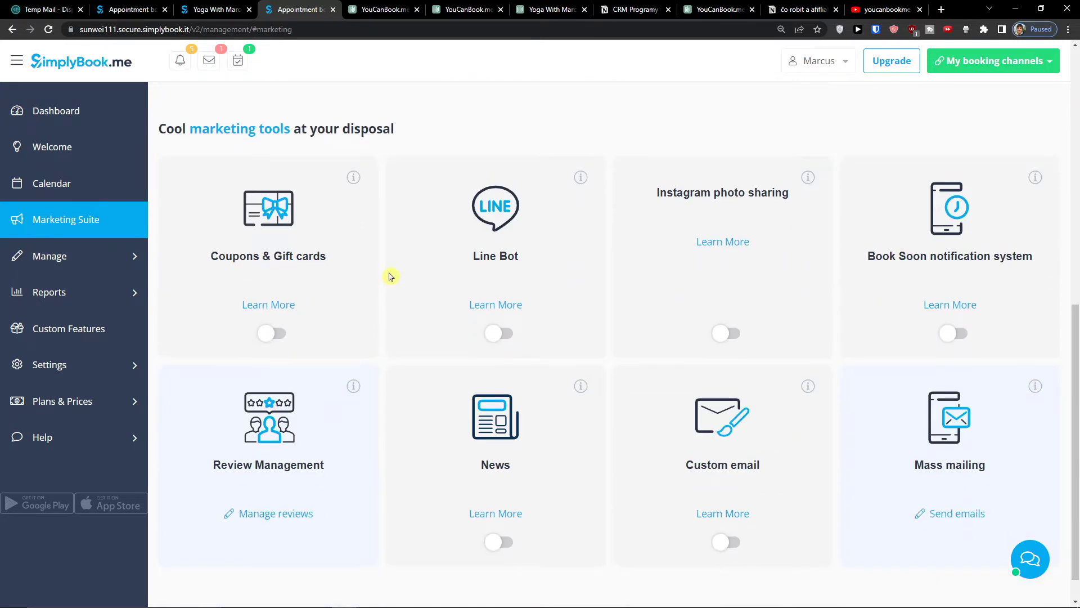
{"action": "scroll", "coordinate": [391, 276], "scroll_direction": "down", "scroll_amount": 1}
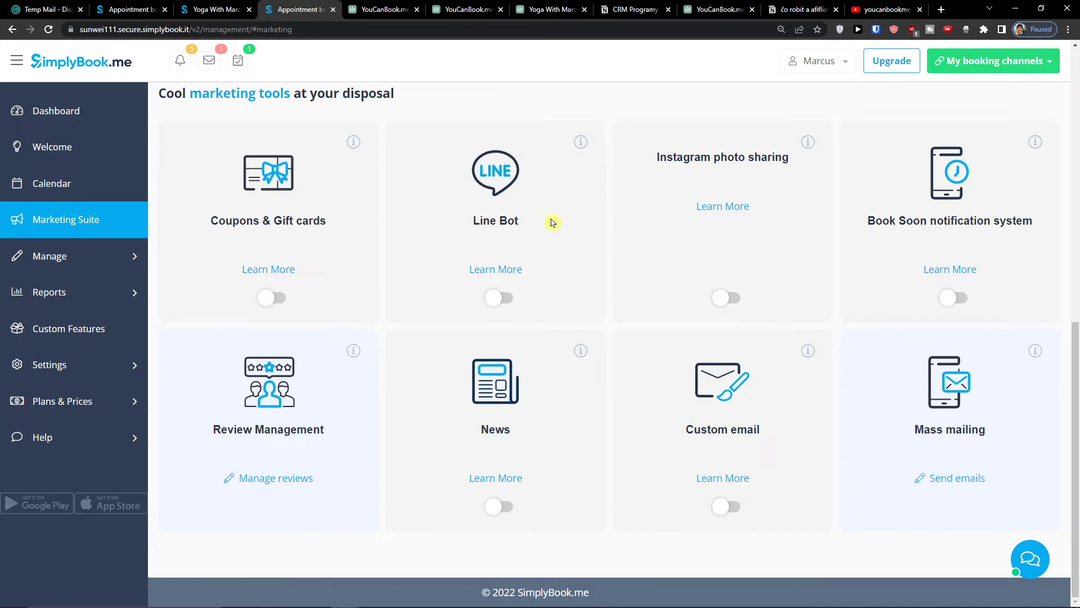
{"action": "scroll", "coordinate": [540, 248], "scroll_direction": "up", "scroll_amount": 9}
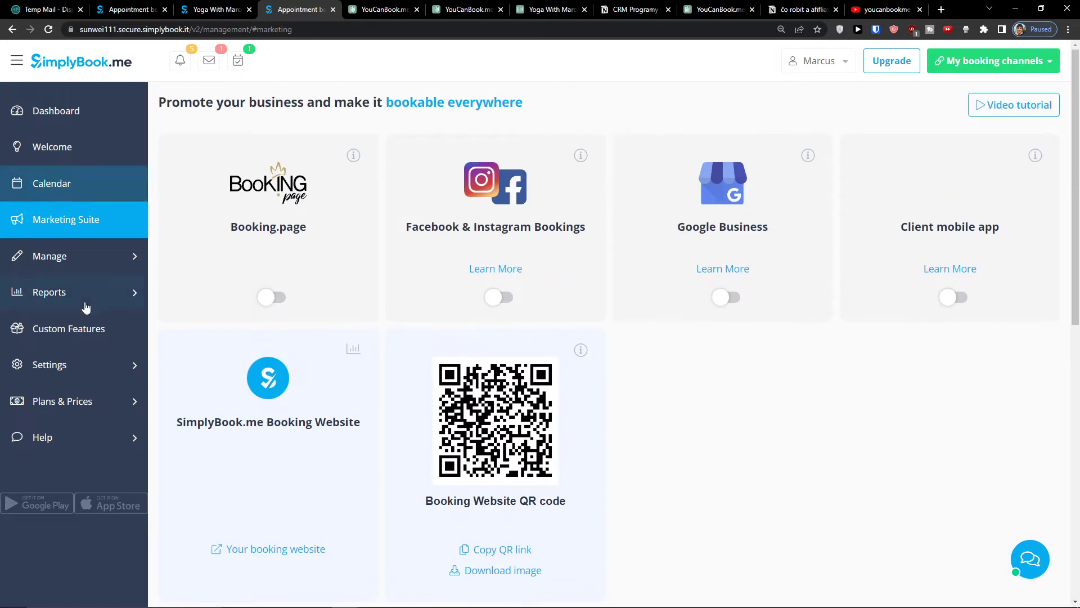
{"action": "left_click", "coordinate": [103, 265]}
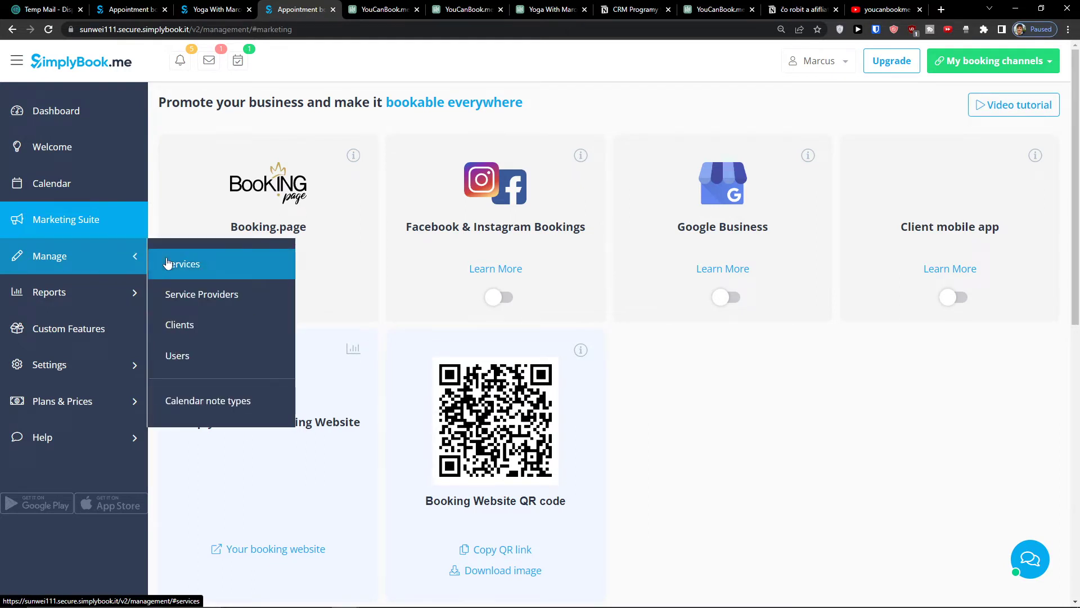
Rename Service name 1 to 'Yoga For The Beginners'.
{"action": "left_click", "coordinate": [168, 263]}
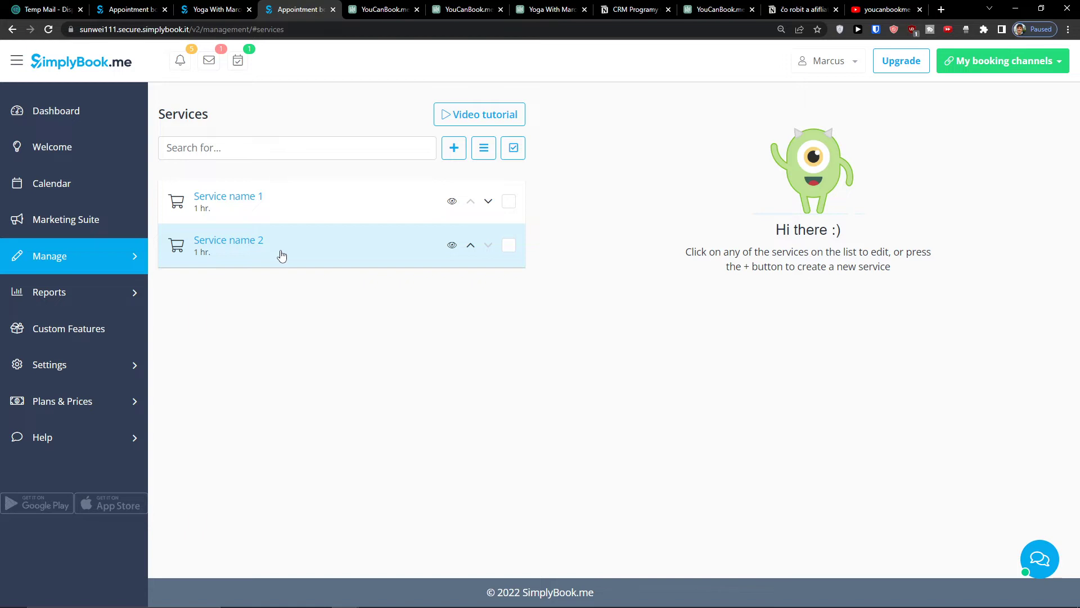
{"action": "left_click", "coordinate": [258, 200]}
{"action": "left_click", "coordinate": [701, 231]}
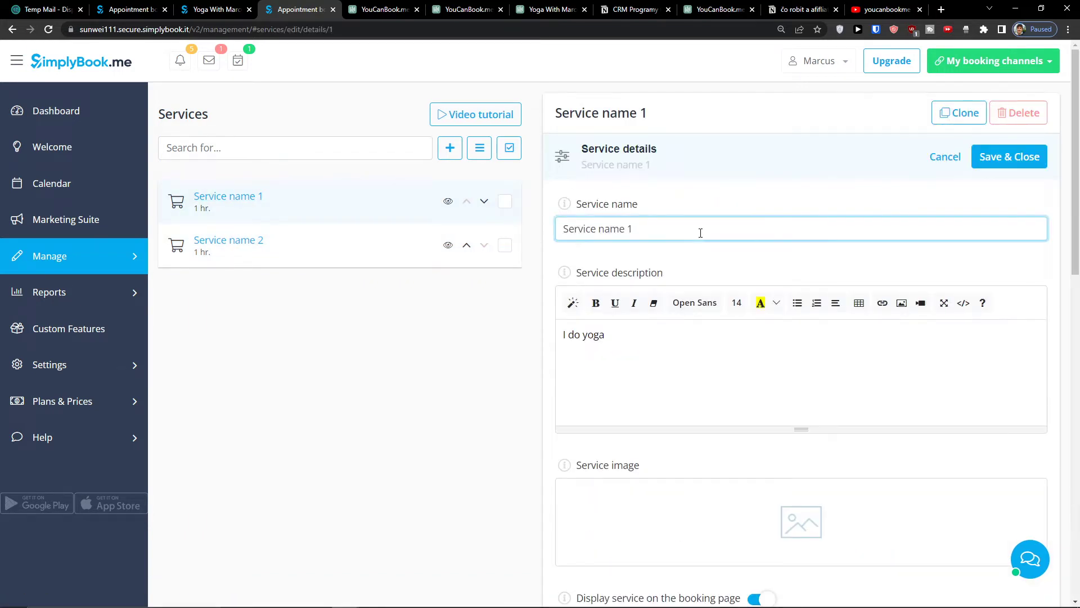
{"action": "triple_click", "coordinate": [700, 232]}
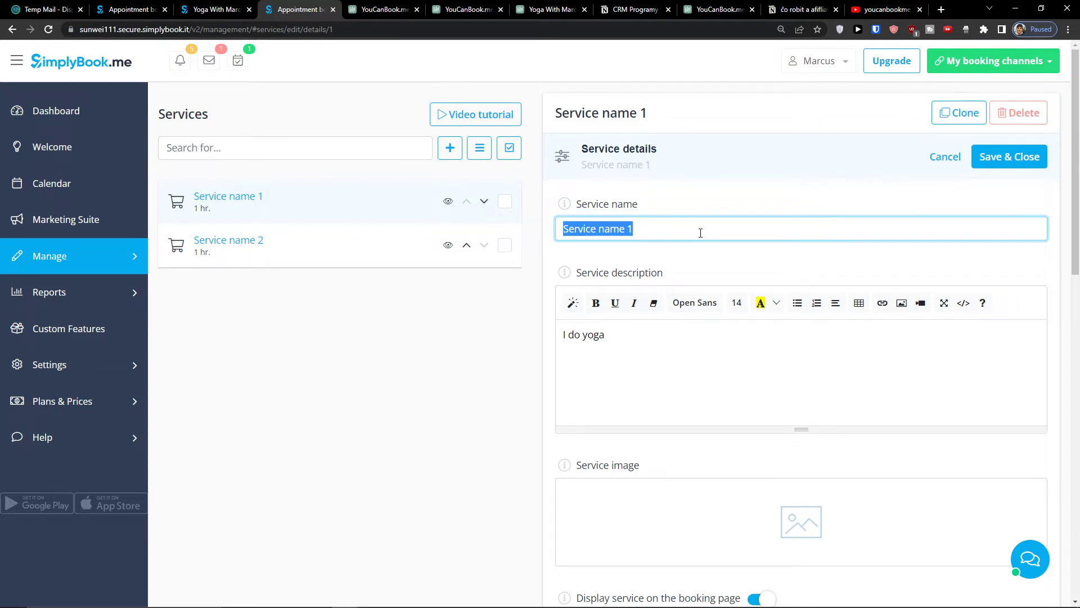
{"action": "type", "text": "Yoga"}
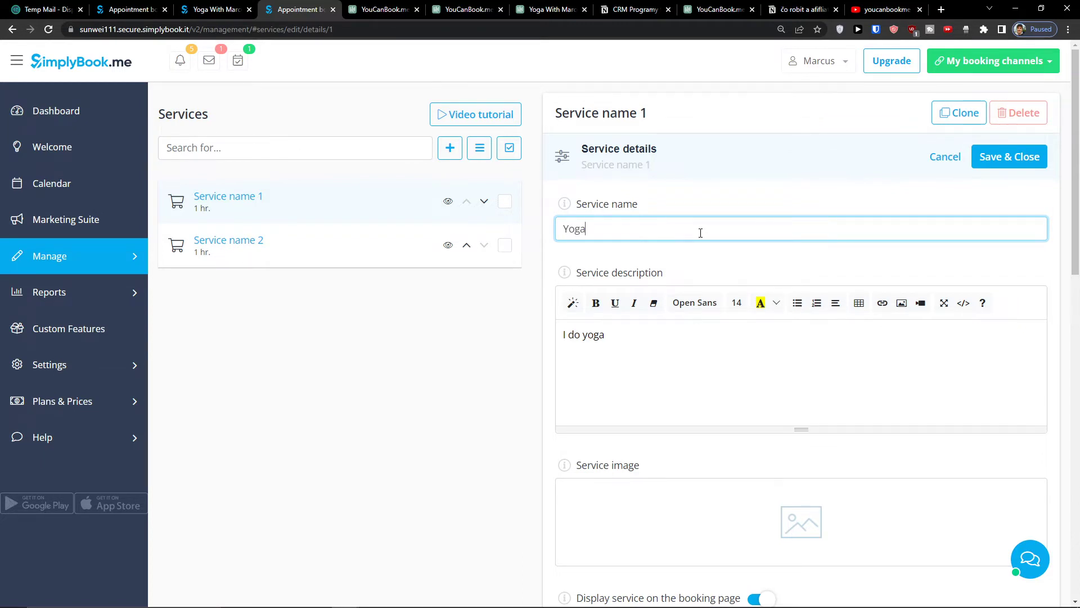
{"action": "type", "text": " For Begin"}
{"action": "type", "text": "e Beginners"}
Replace the service description with 'This is yoga for someone who is starting out'.
{"action": "left_click", "coordinate": [681, 337]}
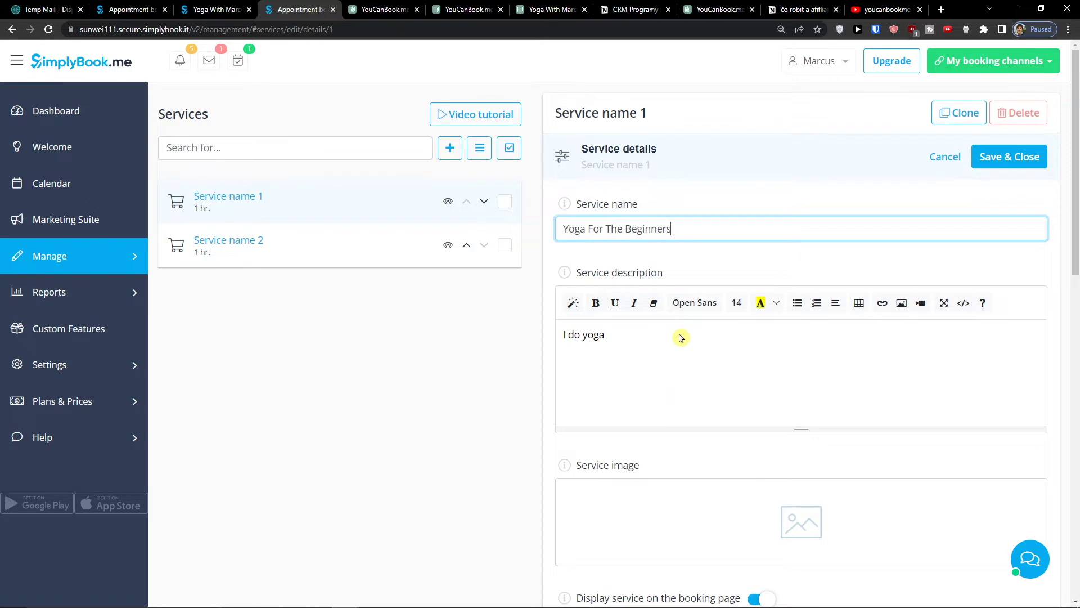
{"action": "key", "text": "ctrl+a"}
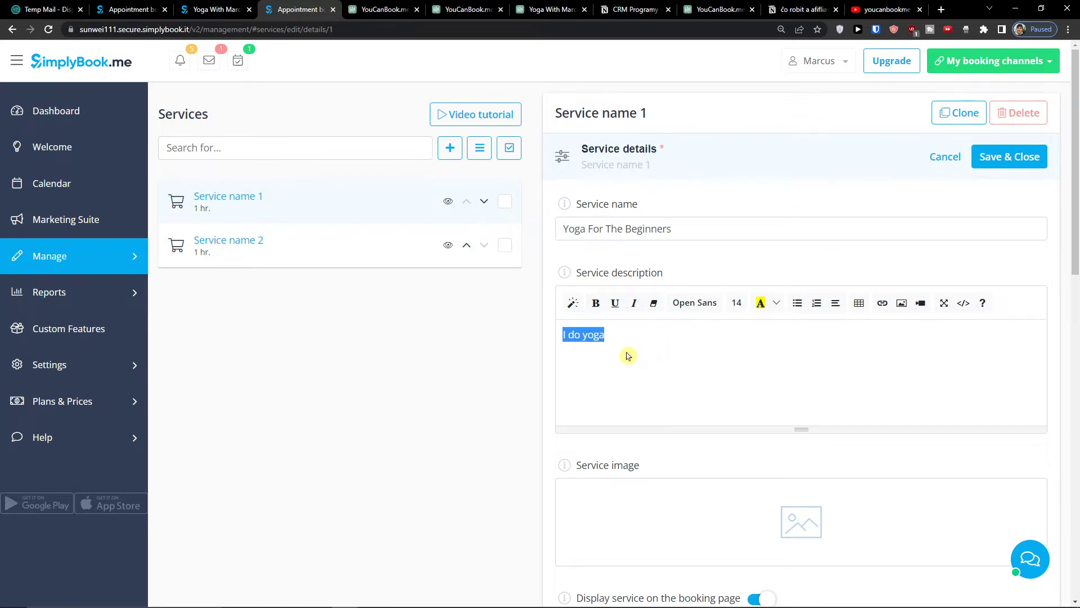
{"action": "type", "text": "This"}
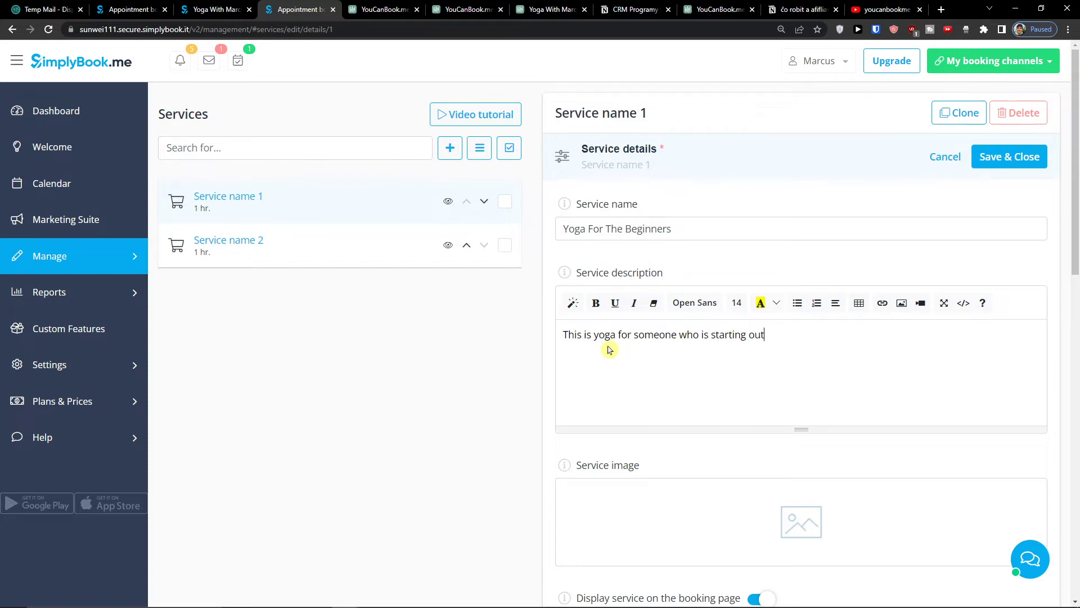
{"action": "scroll", "coordinate": [320, 367], "scroll_direction": "down", "scroll_amount": 5}
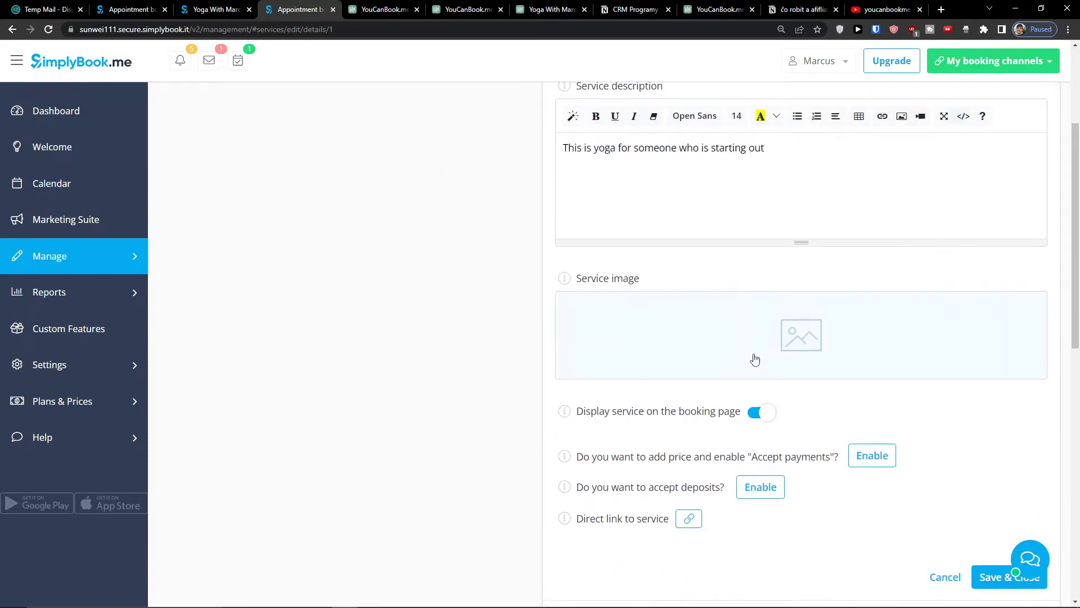
{"action": "scroll", "coordinate": [752, 358], "scroll_direction": "up", "scroll_amount": 5}
{"action": "scroll", "coordinate": [751, 355], "scroll_direction": "down", "scroll_amount": 2}
Enable accepting payments for the service.
{"action": "left_click", "coordinate": [827, 218]}
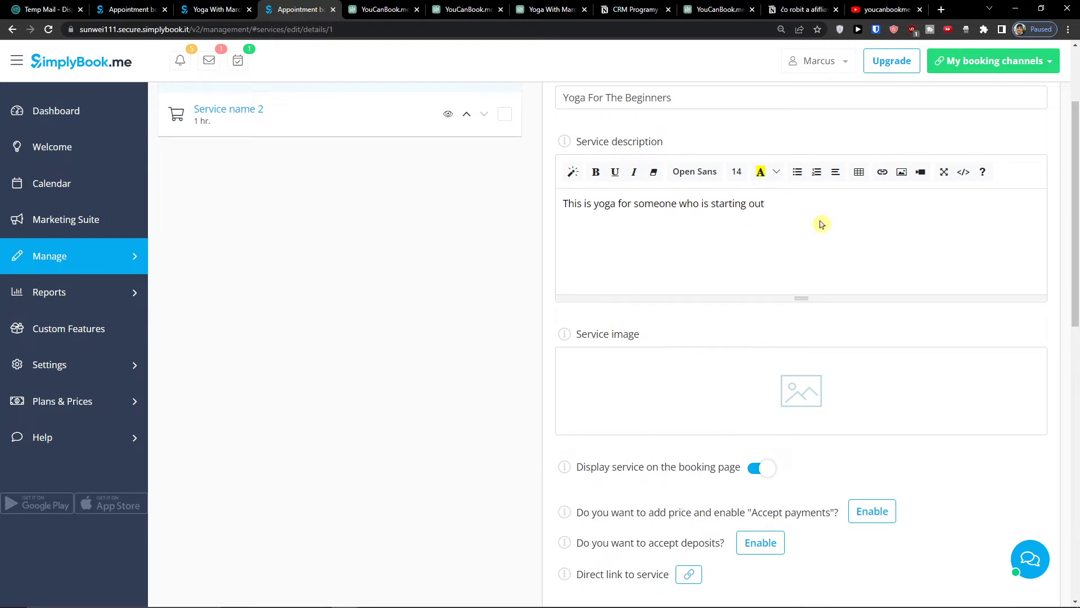
{"action": "scroll", "coordinate": [821, 224], "scroll_direction": "down", "scroll_amount": 2}
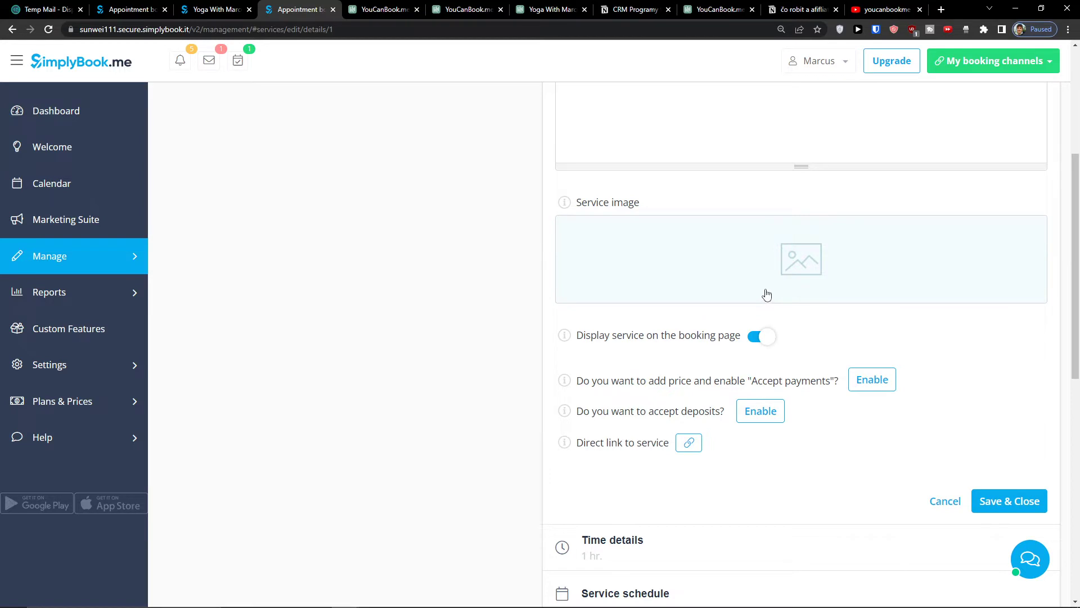
{"action": "left_click", "coordinate": [882, 385]}
{"action": "scroll", "coordinate": [767, 400], "scroll_direction": "down", "scroll_amount": 2}
{"action": "scroll", "coordinate": [697, 377], "scroll_direction": "up", "scroll_amount": 4}
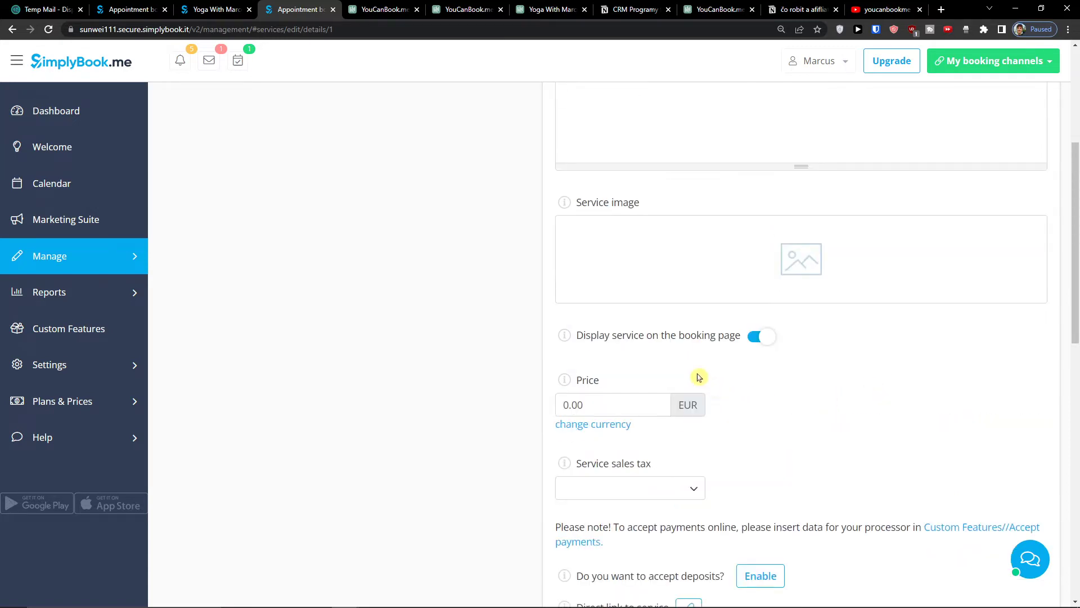
{"action": "scroll", "coordinate": [699, 380], "scroll_direction": "down", "scroll_amount": 4}
Change the service price from 0.00 to 200 EUR.
{"action": "left_click", "coordinate": [636, 279]}
{"action": "double_click", "coordinate": [635, 280]}
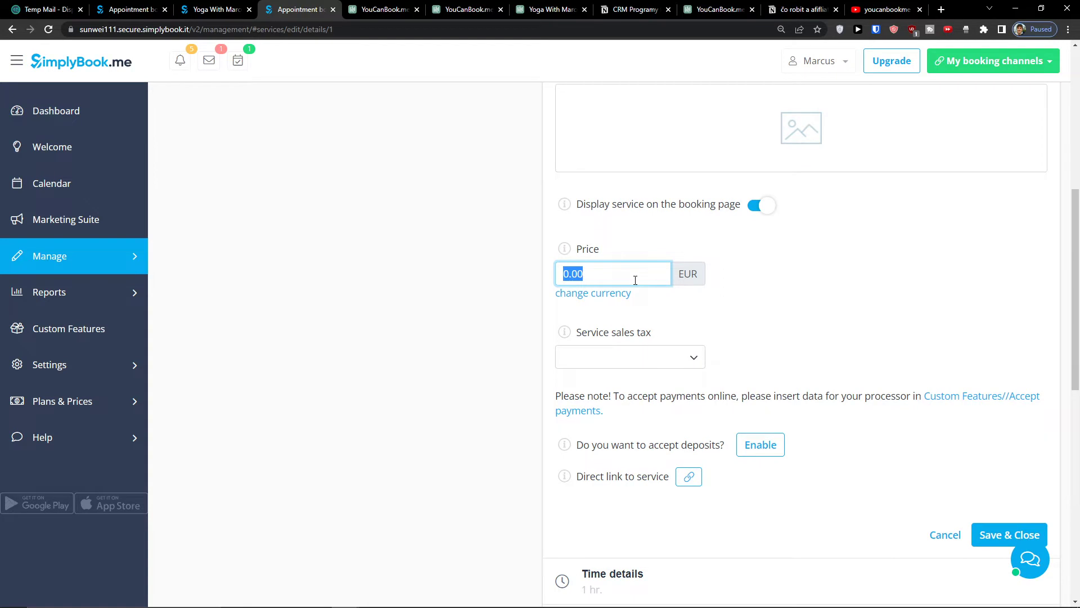
{"action": "type", "text": "200"}
{"action": "left_click", "coordinate": [783, 341]}
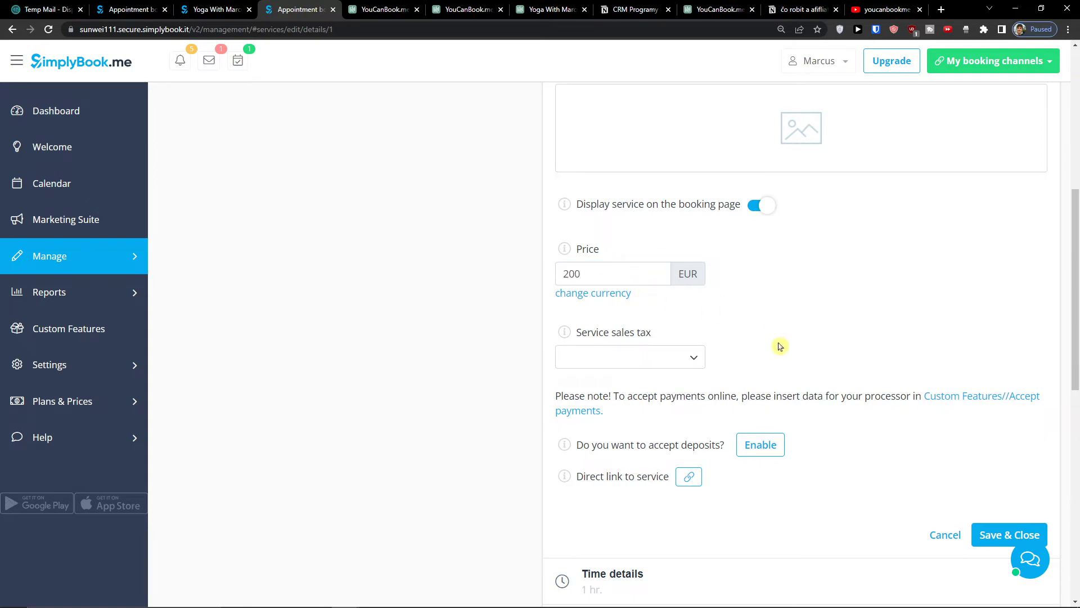
{"action": "scroll", "coordinate": [778, 347], "scroll_direction": "down", "scroll_amount": 2}
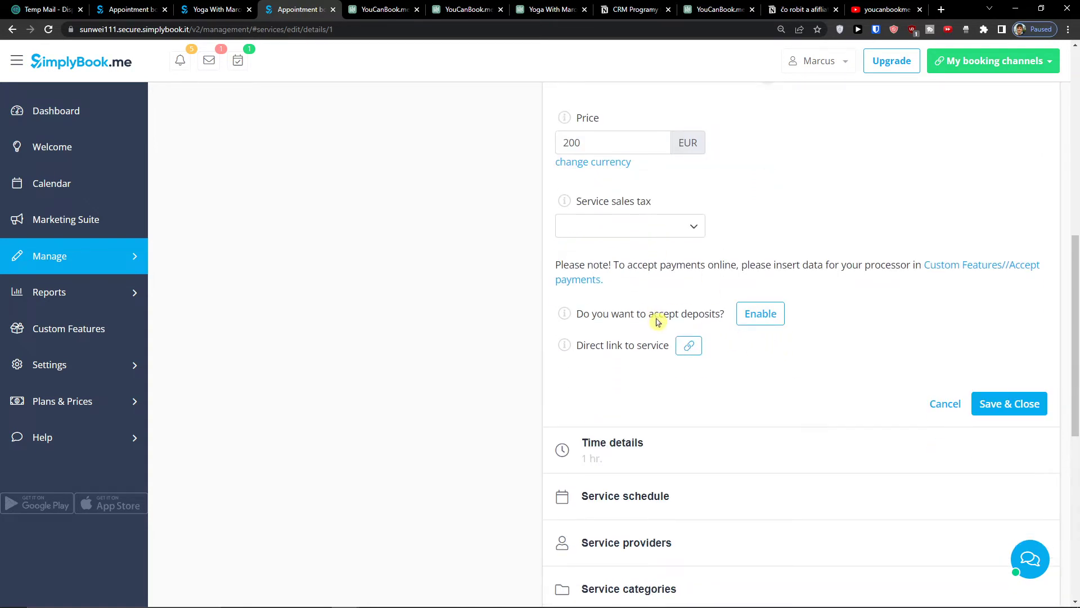
{"action": "scroll", "coordinate": [692, 371], "scroll_direction": "down", "scroll_amount": 2}
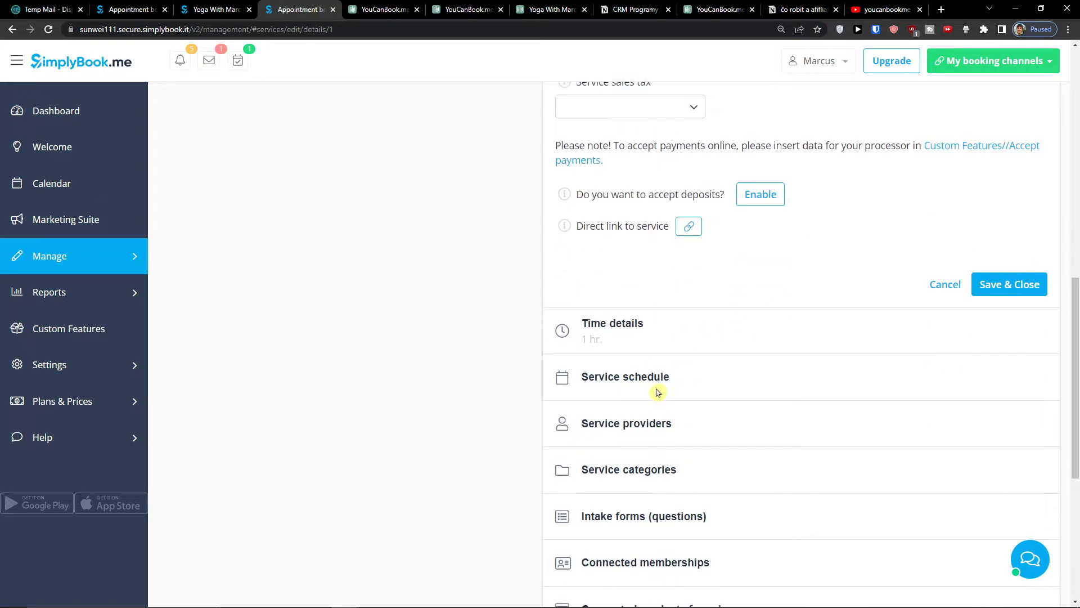
{"action": "scroll", "coordinate": [649, 323], "scroll_direction": "down", "scroll_amount": 2}
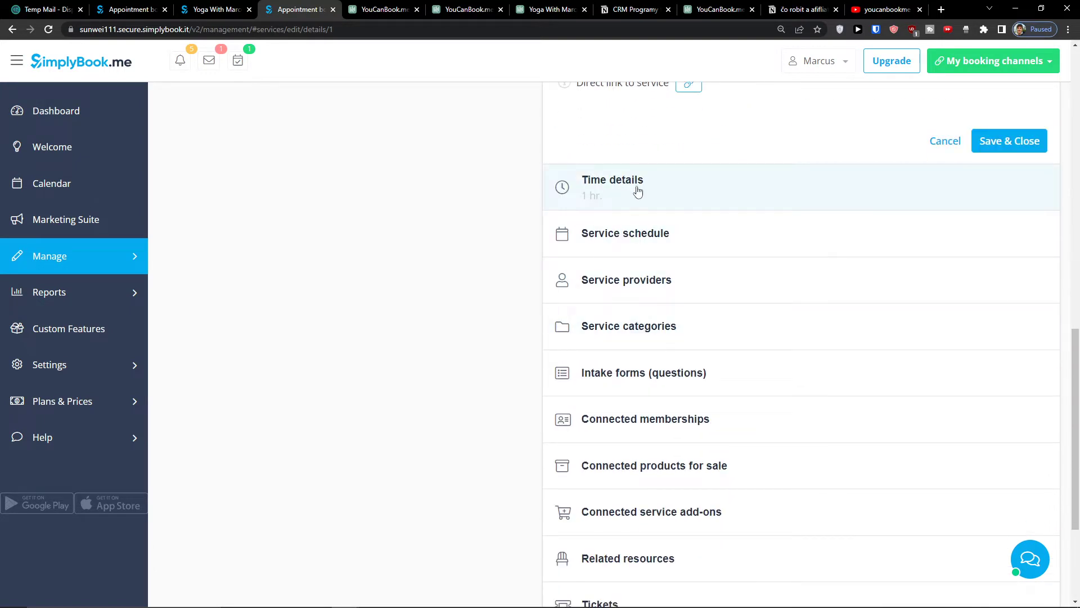
Expand Time details and the Service schedule to show the 09:00–18:00 weekly hours.
{"action": "left_click", "coordinate": [661, 194]}
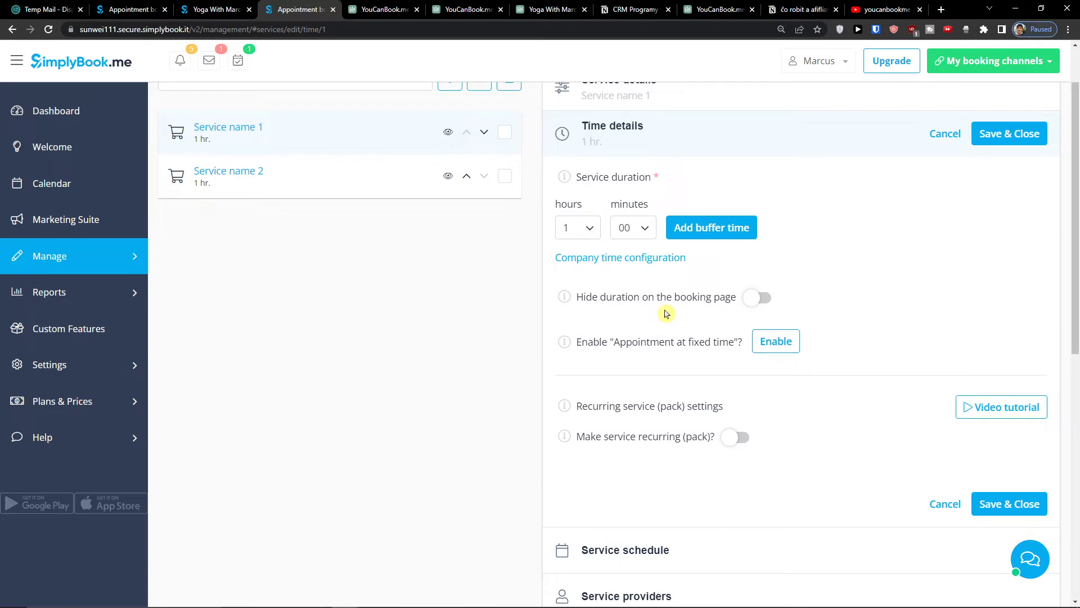
{"action": "scroll", "coordinate": [666, 313], "scroll_direction": "down", "scroll_amount": 5}
{"action": "left_click", "coordinate": [685, 302]}
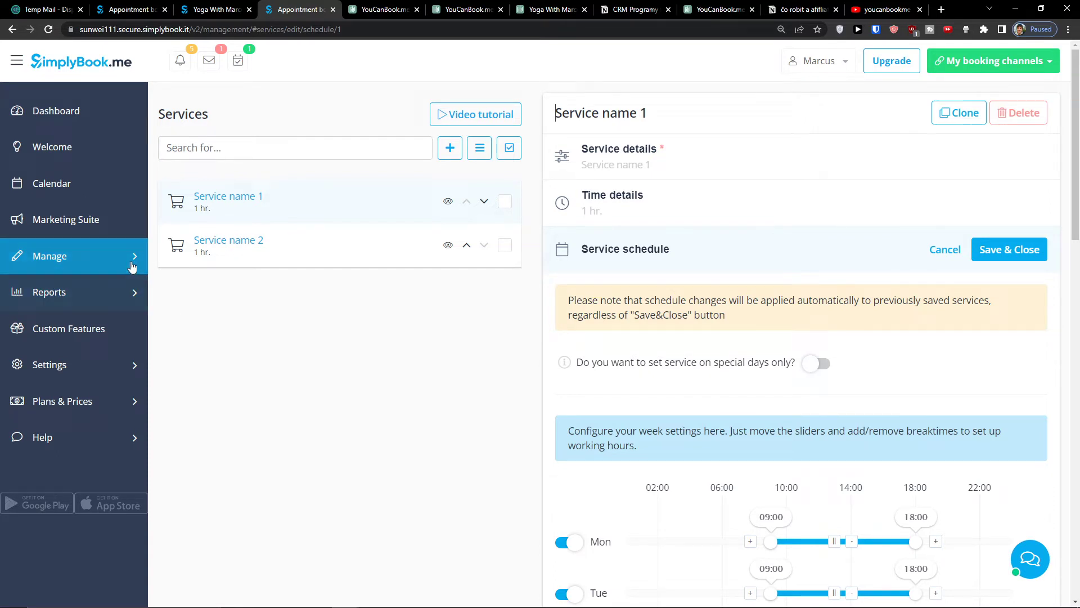
{"action": "mouse_move", "coordinate": [138, 264]}
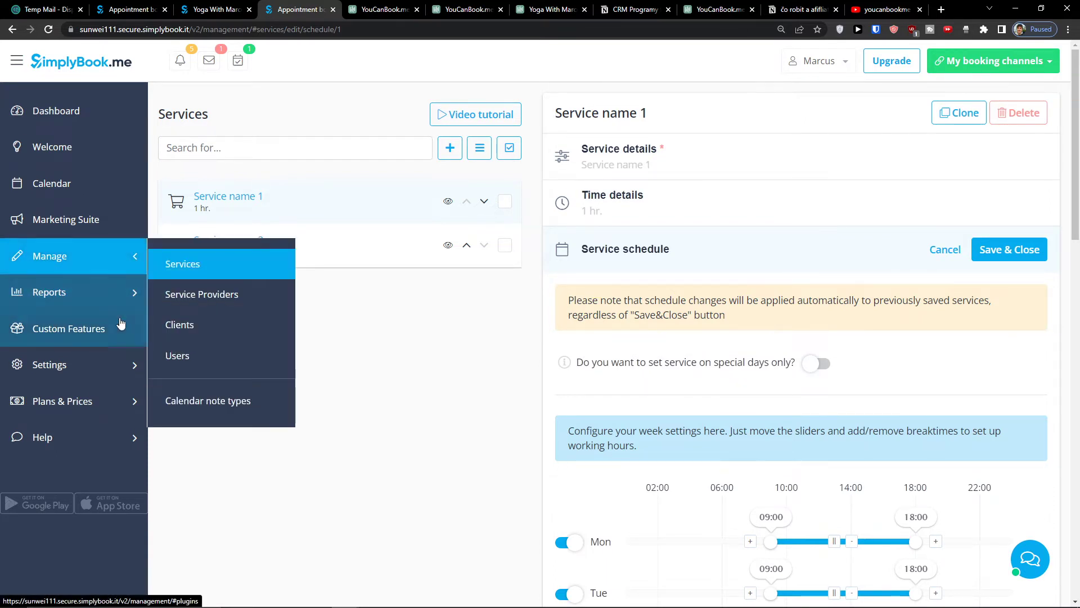
{"action": "mouse_move", "coordinate": [133, 360]}
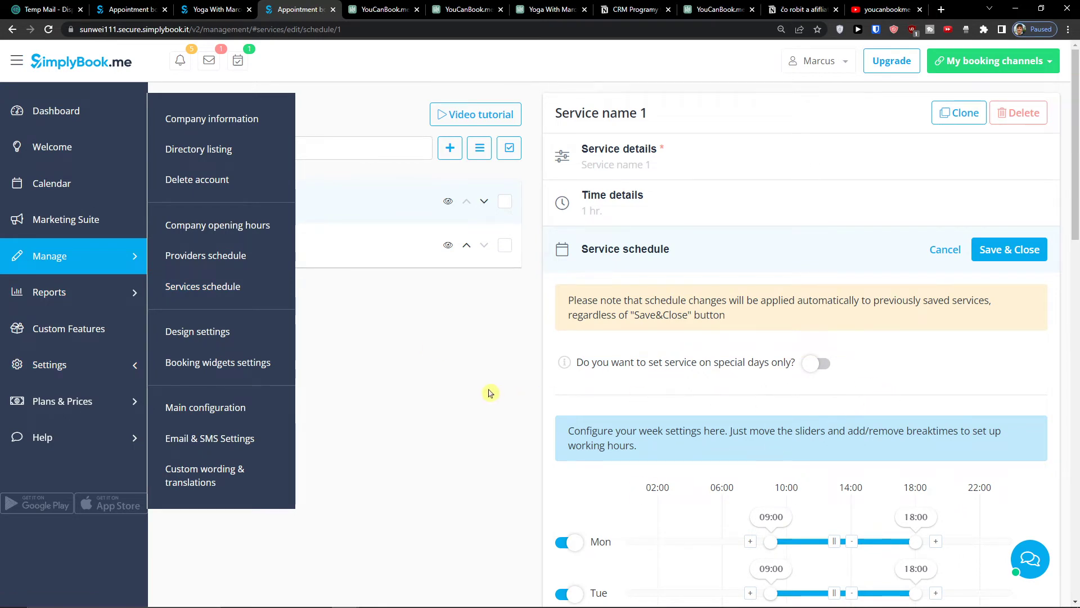
Move Monday's and Tuesday's start times from 09:00 to 10:00.
{"action": "left_click", "coordinate": [456, 385]}
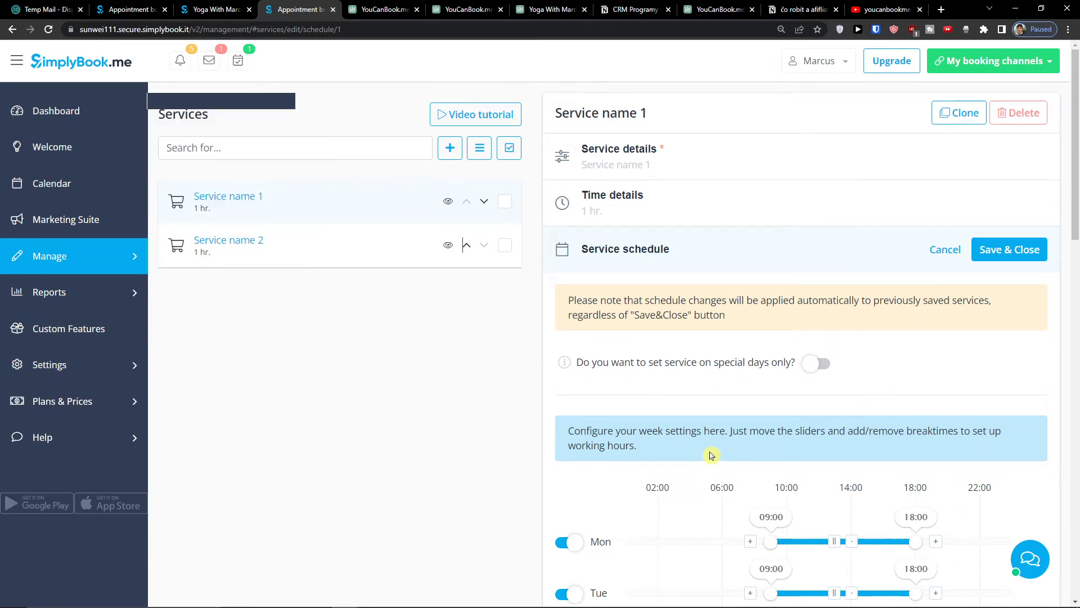
{"action": "scroll", "coordinate": [816, 499], "scroll_direction": "down", "scroll_amount": 3}
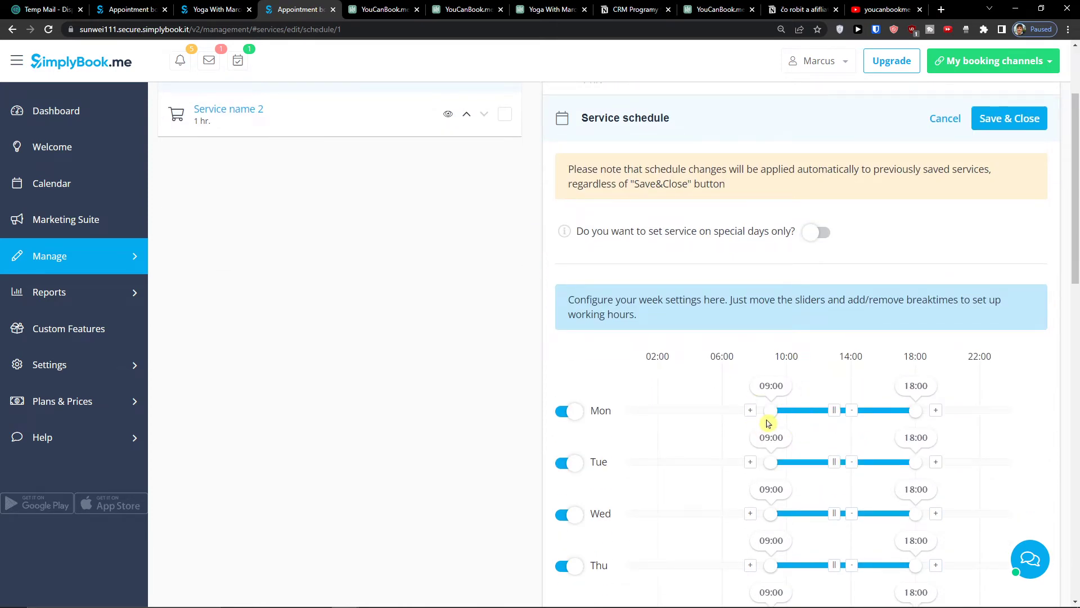
{"action": "scroll", "coordinate": [773, 423], "scroll_direction": "down", "scroll_amount": 3}
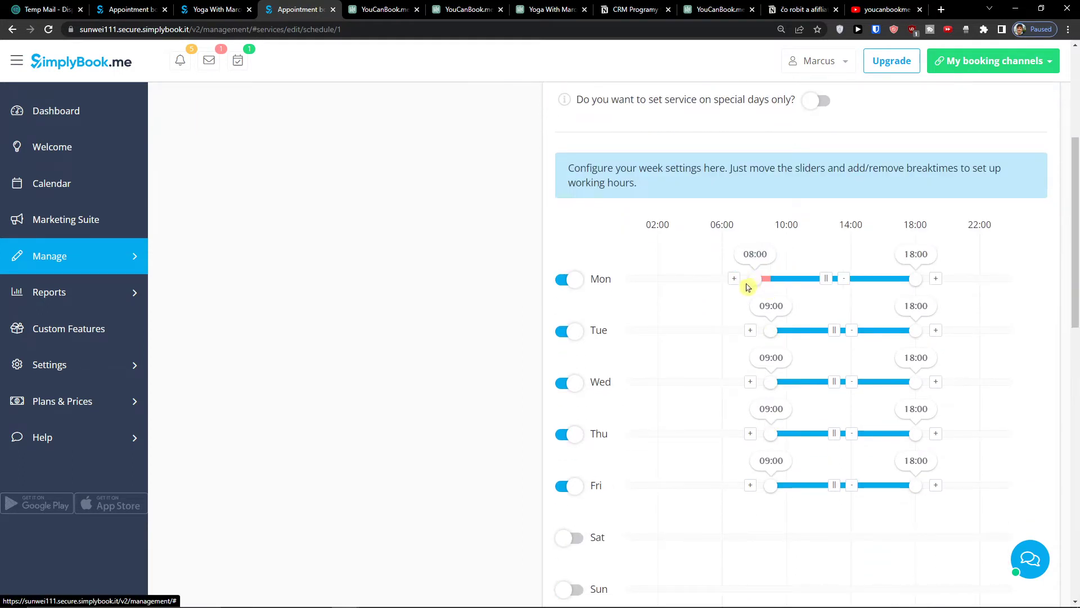
{"action": "left_click_drag", "start_coordinate": [766, 281], "coordinate": [784, 282]}
{"action": "left_click_drag", "start_coordinate": [773, 333], "coordinate": [785, 334]}
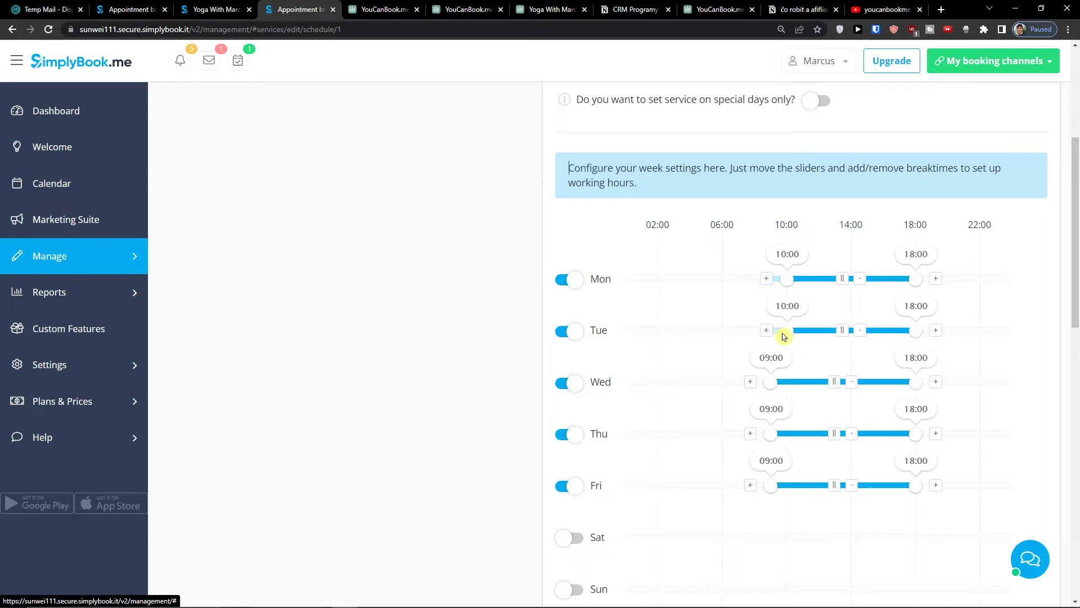
Add a 14:00–15:00 break to Tuesday and Monday.
{"action": "left_click", "coordinate": [842, 335]}
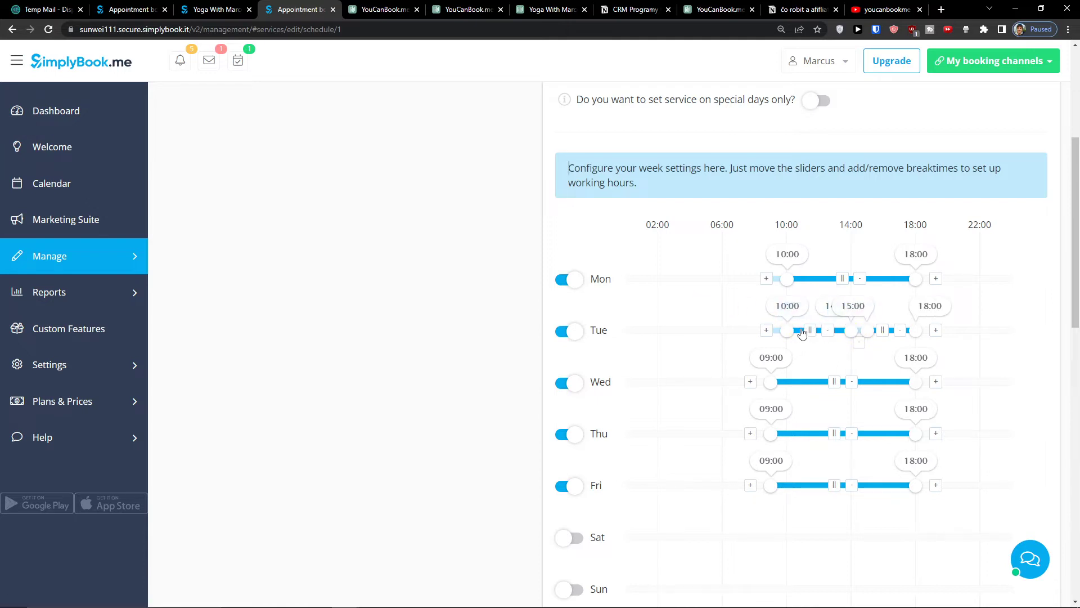
{"action": "left_click", "coordinate": [843, 279]}
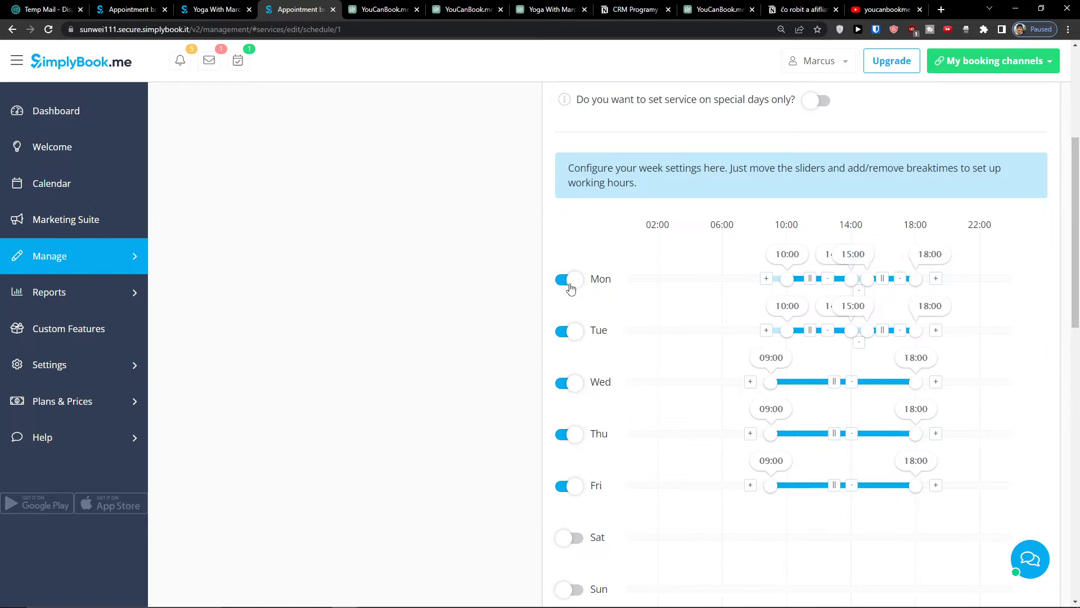
{"action": "scroll", "coordinate": [570, 288], "scroll_direction": "down", "scroll_amount": 2}
{"action": "scroll", "coordinate": [725, 449], "scroll_direction": "down", "scroll_amount": 2}
{"action": "scroll", "coordinate": [726, 448], "scroll_direction": "up", "scroll_amount": 2}
{"action": "scroll", "coordinate": [726, 449], "scroll_direction": "down", "scroll_amount": 2}
{"action": "scroll", "coordinate": [727, 449], "scroll_direction": "down", "scroll_amount": 2}
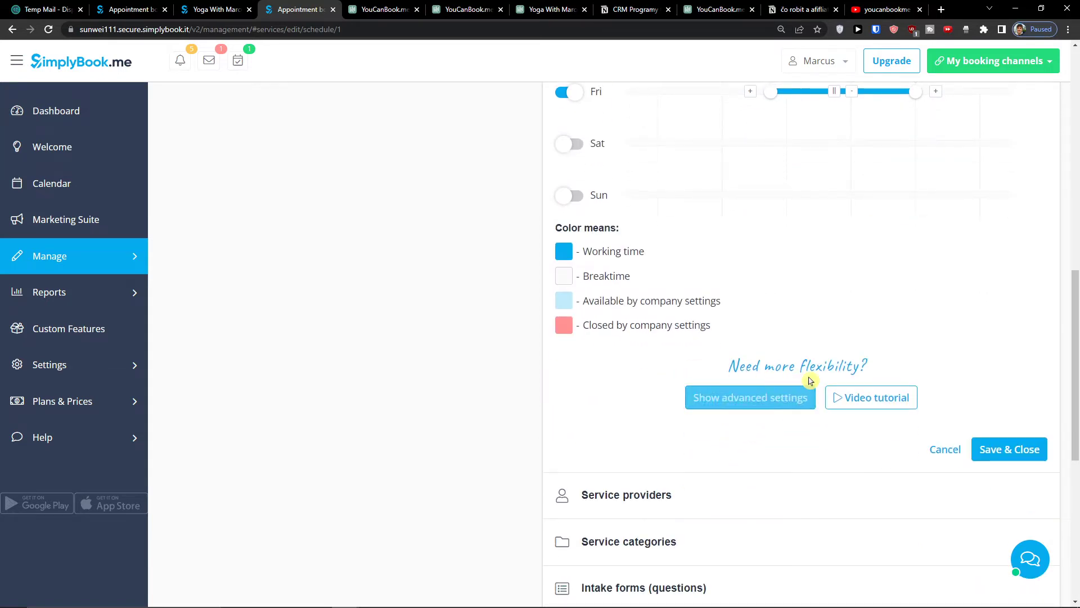
{"action": "scroll", "coordinate": [794, 403], "scroll_direction": "up", "scroll_amount": 6}
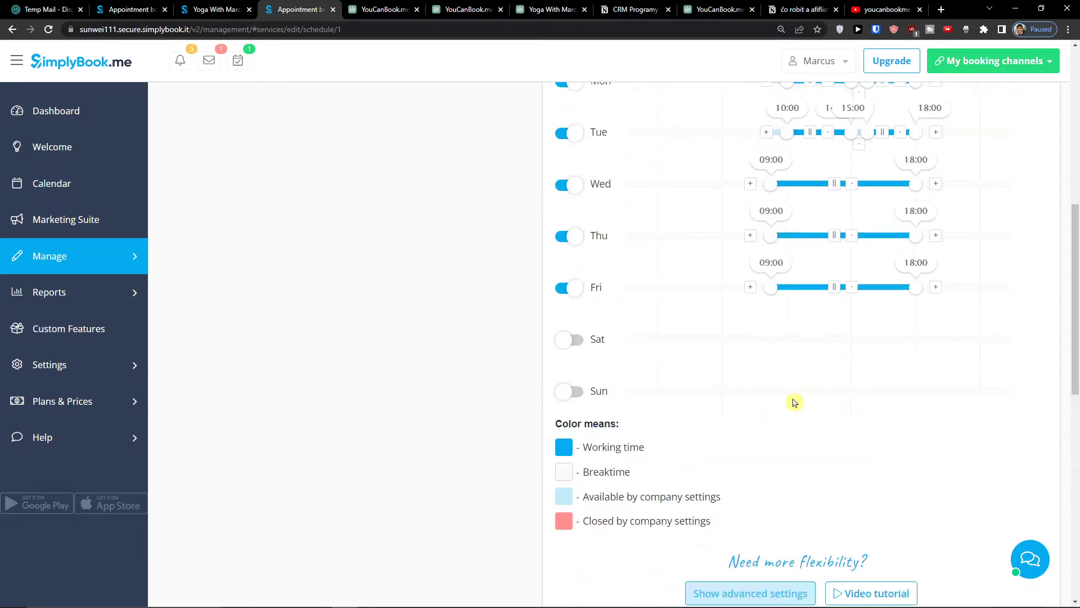
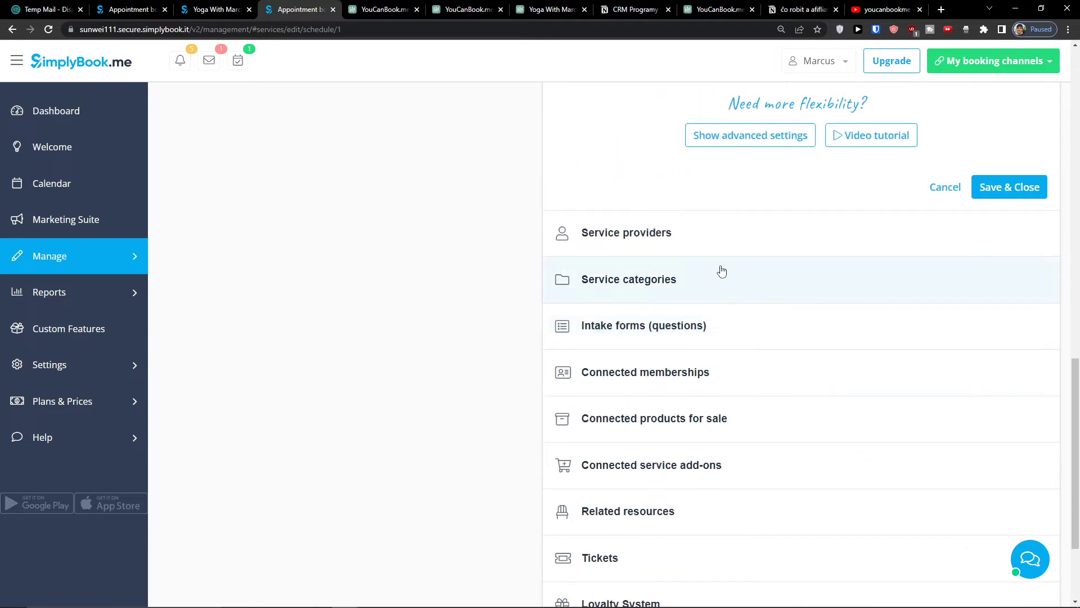
Expand the first service's Service providers and Service categories settings.
{"action": "left_click", "coordinate": [710, 243]}
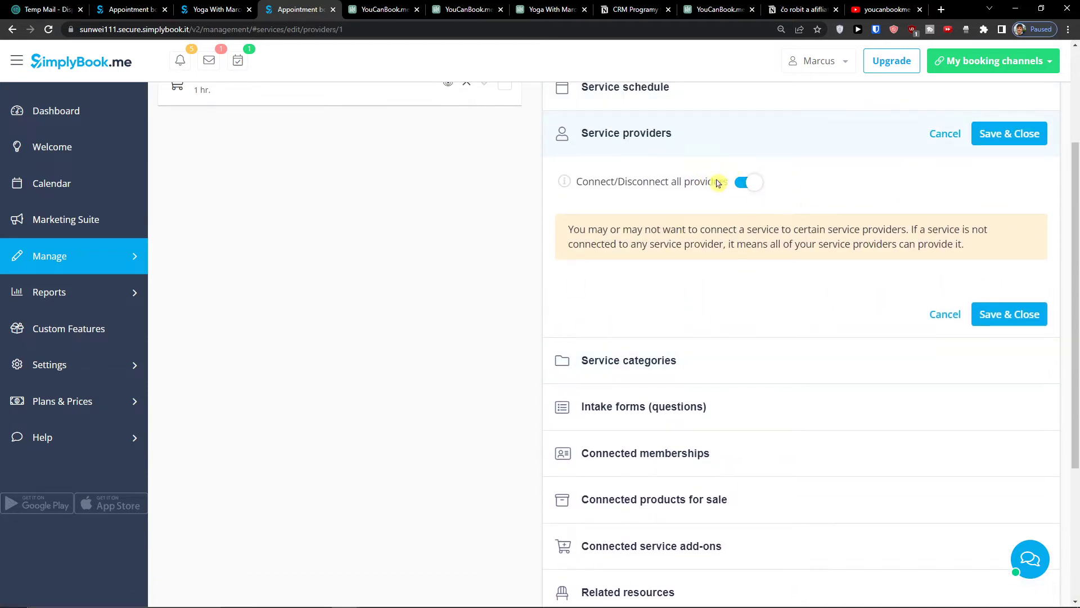
{"action": "left_click", "coordinate": [721, 357]}
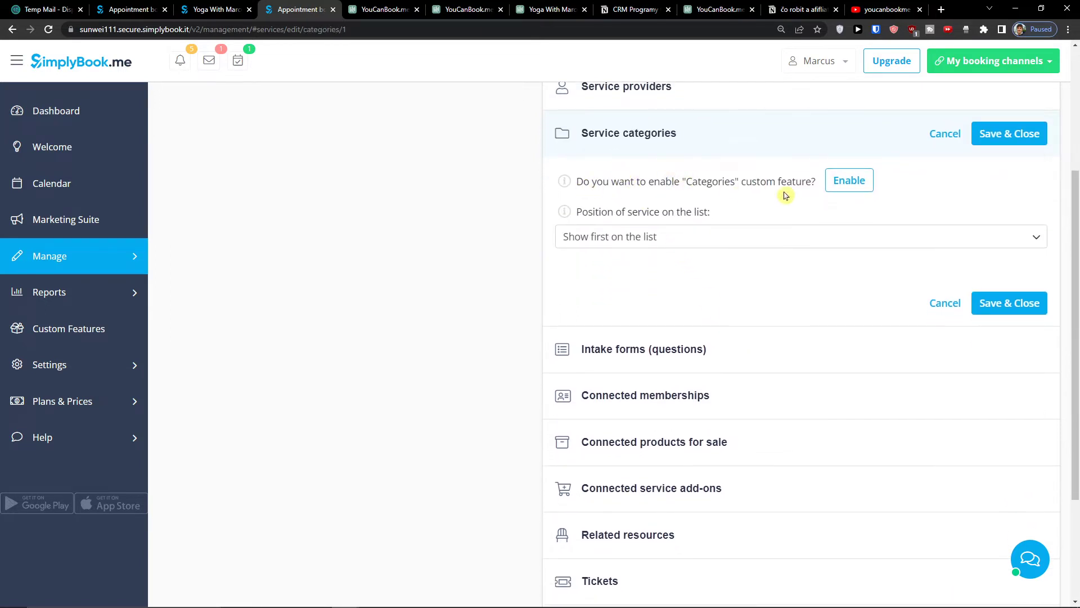
{"action": "left_click", "coordinate": [817, 184]}
Enable the Intake forms feature for the service, then expand Connected memberships.
{"action": "left_click", "coordinate": [707, 353]}
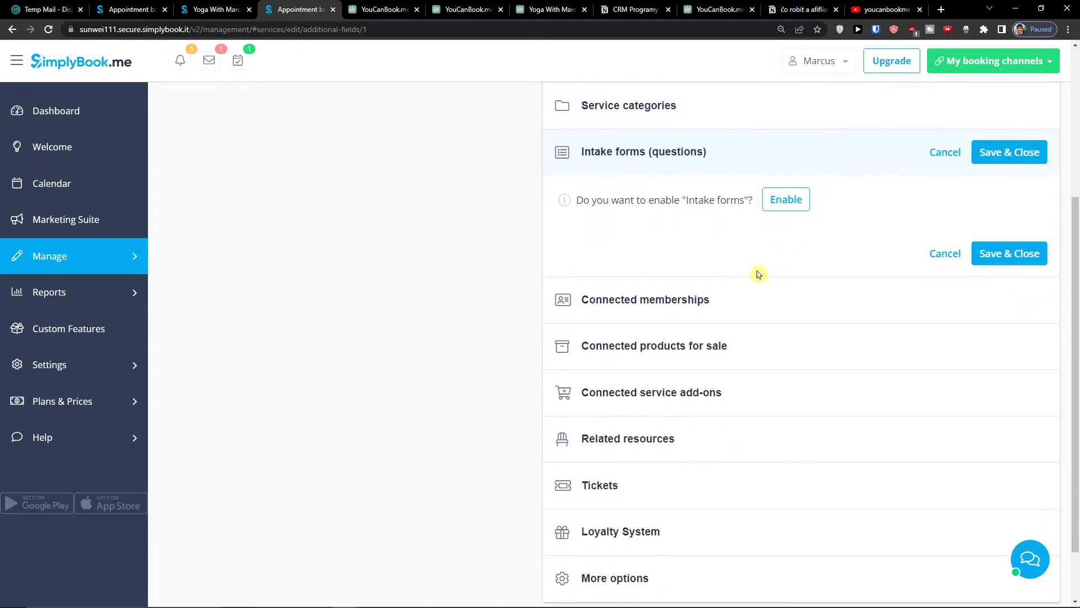
{"action": "left_click", "coordinate": [781, 188]}
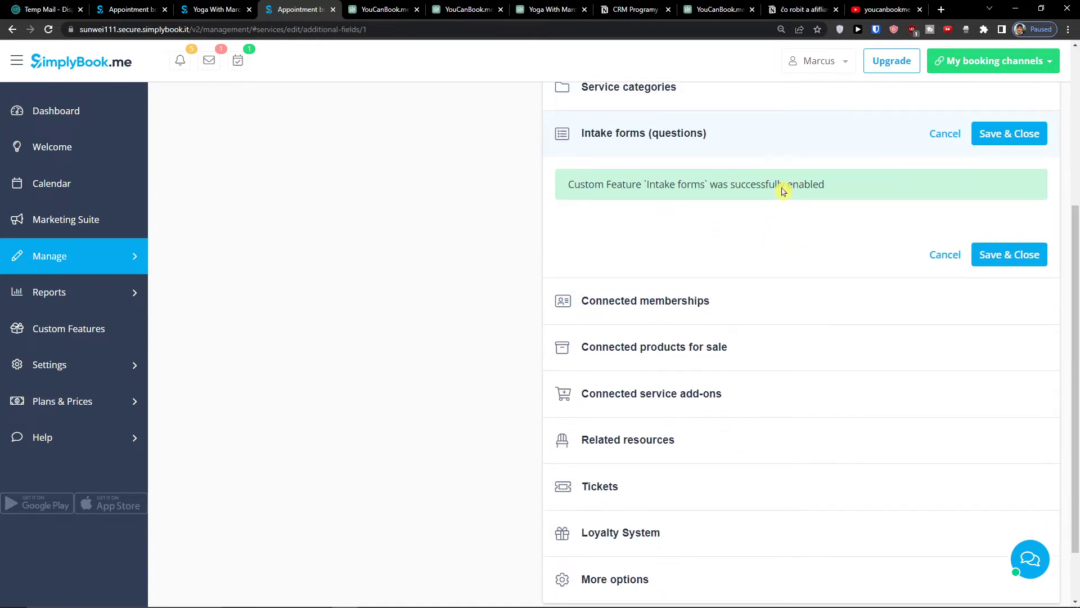
{"action": "left_click", "coordinate": [682, 255]}
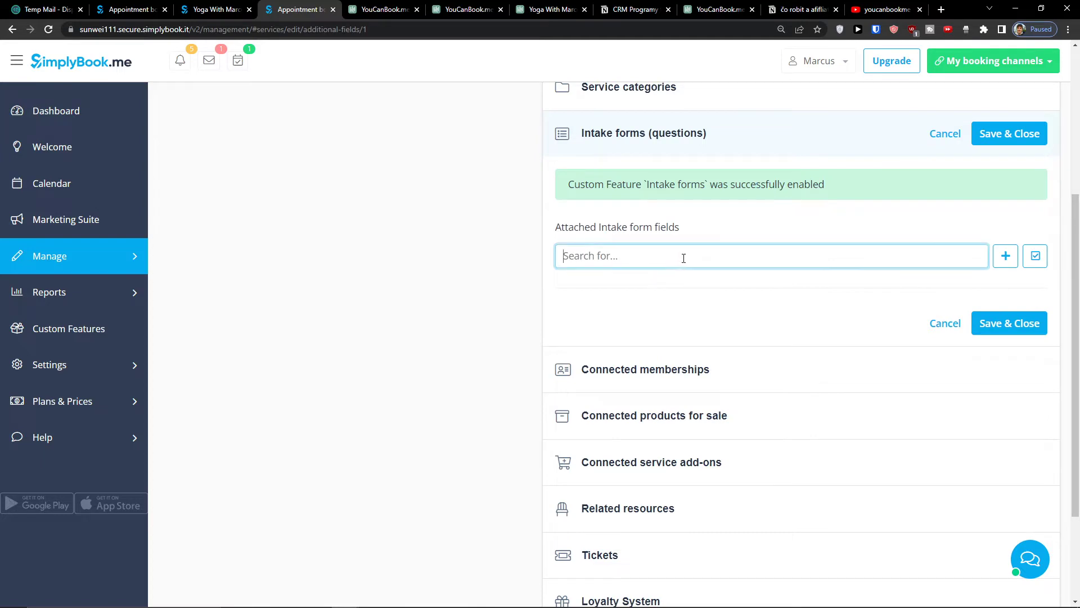
{"action": "left_click", "coordinate": [1006, 257]}
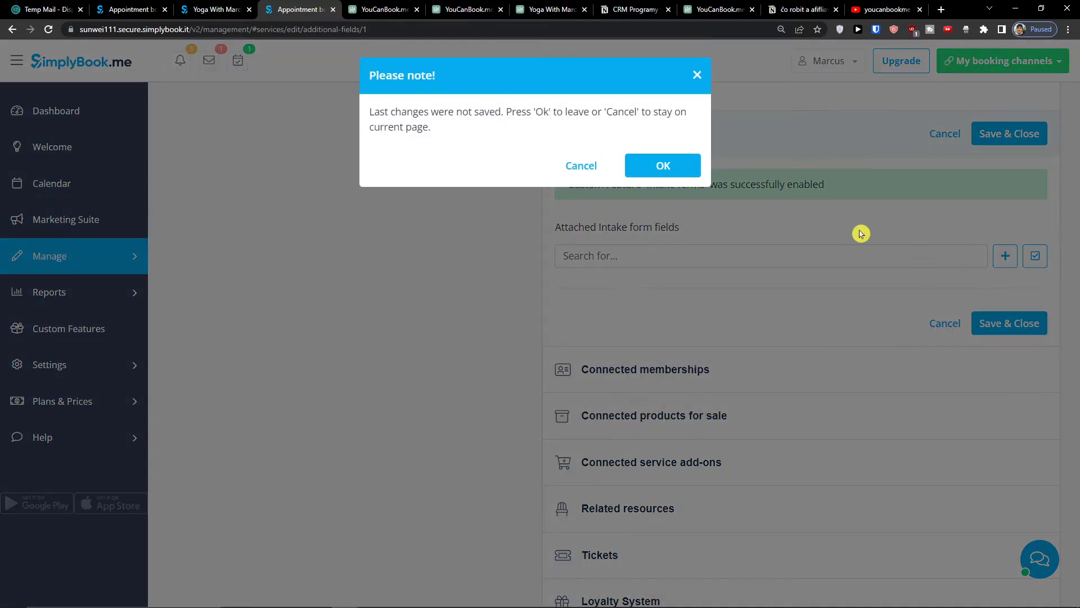
{"action": "left_click", "coordinate": [697, 75]}
{"action": "scroll", "coordinate": [734, 219], "scroll_direction": "up", "scroll_amount": 2}
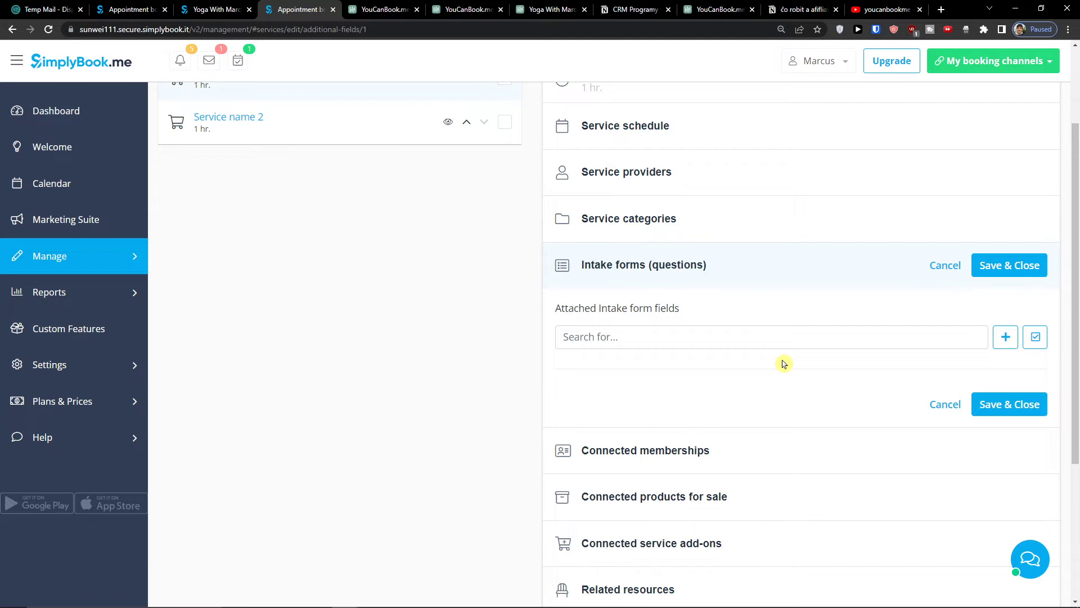
{"action": "left_click", "coordinate": [869, 462]}
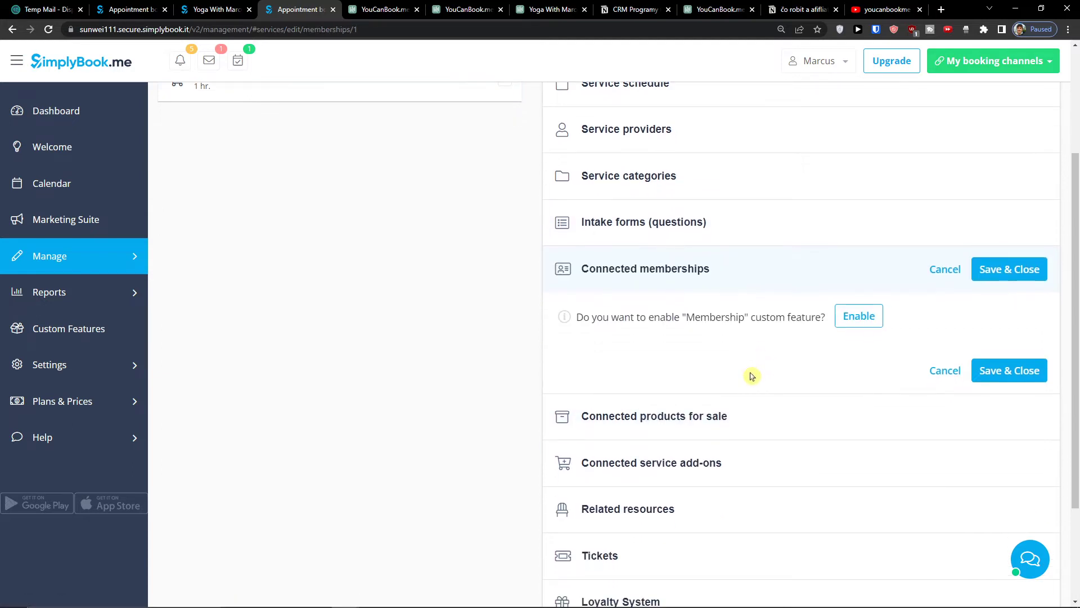
Enable the Membership feature from Connected memberships and dismiss the unsaved-changes warning.
{"action": "scroll", "coordinate": [752, 376], "scroll_direction": "down", "scroll_amount": 3}
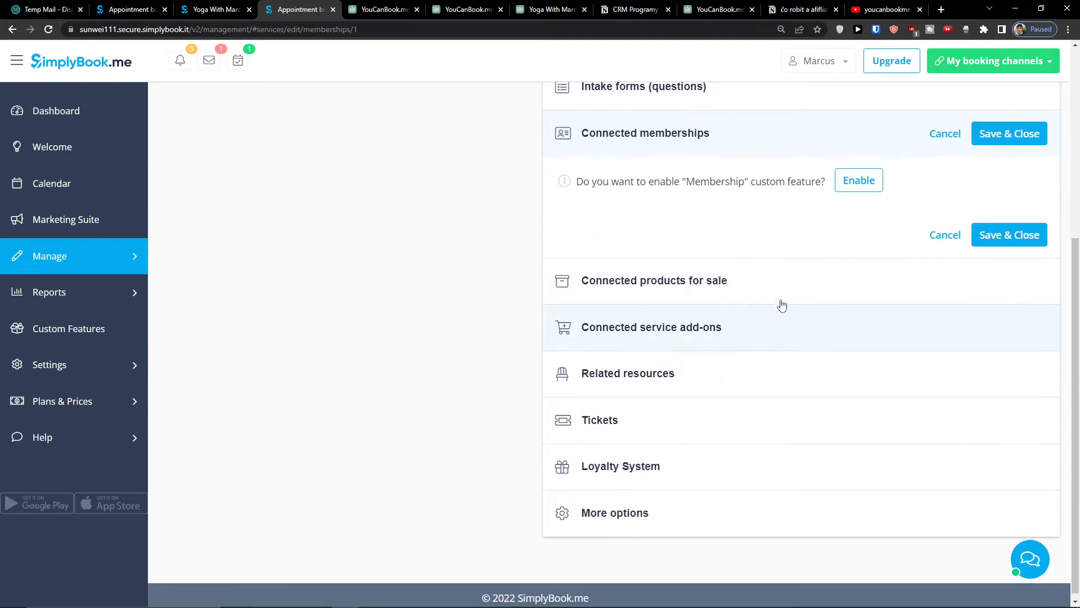
{"action": "left_click", "coordinate": [857, 193]}
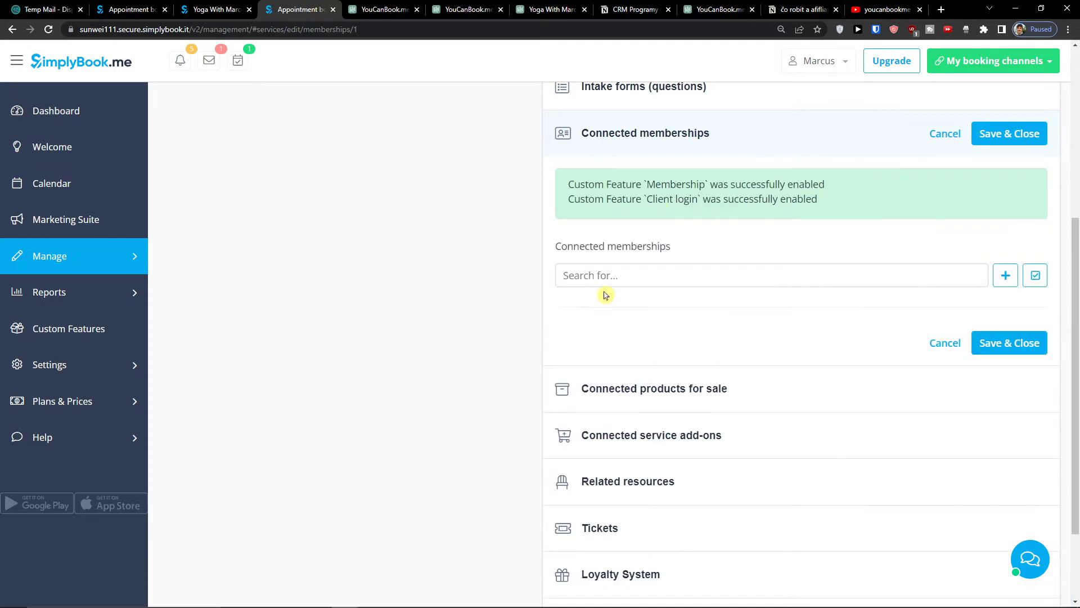
{"action": "left_click", "coordinate": [1005, 275]}
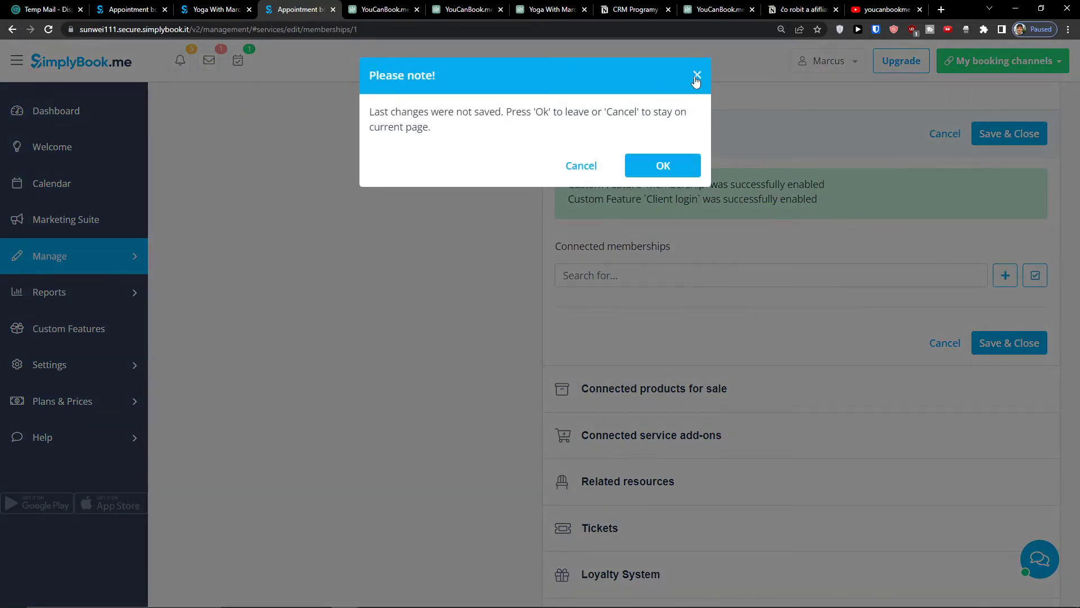
{"action": "left_click", "coordinate": [697, 76]}
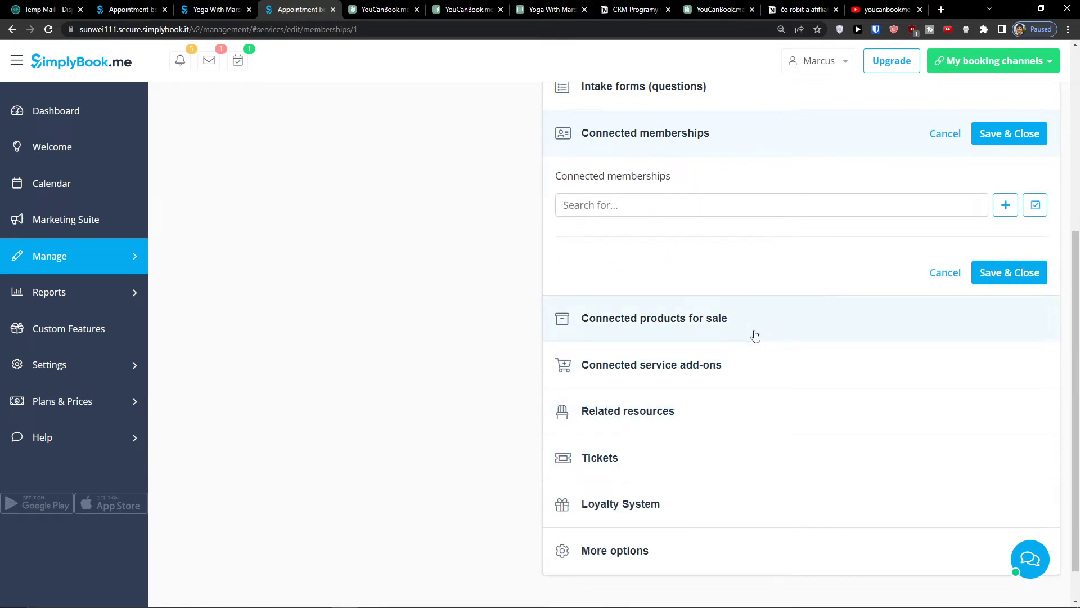
Review the service's Connected products, Service add-ons, Tickets and Loyalty System sections.
{"action": "left_click", "coordinate": [755, 335]}
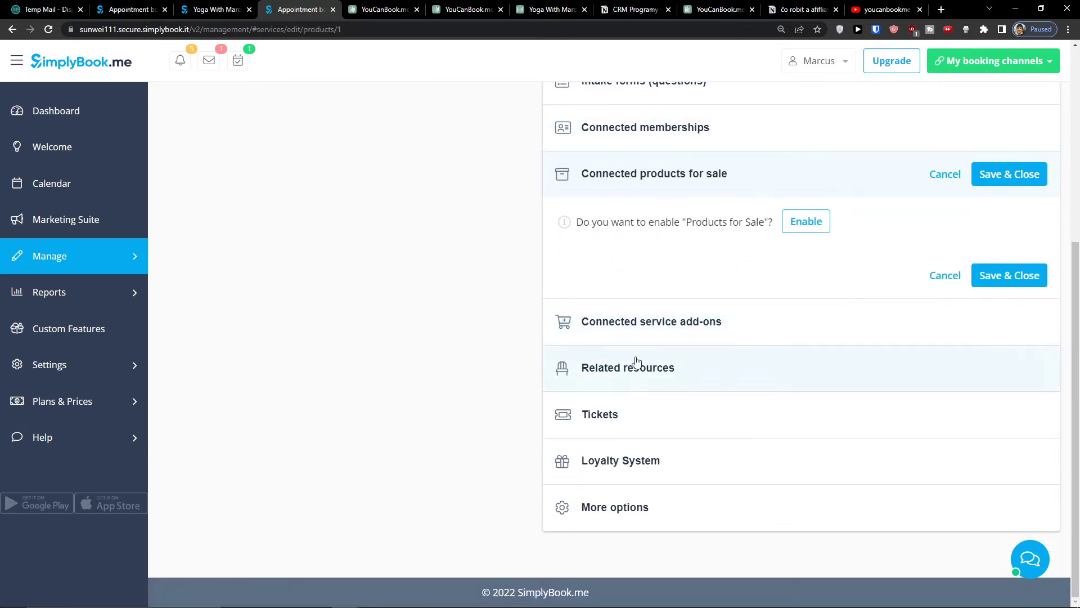
{"action": "left_click", "coordinate": [751, 322]}
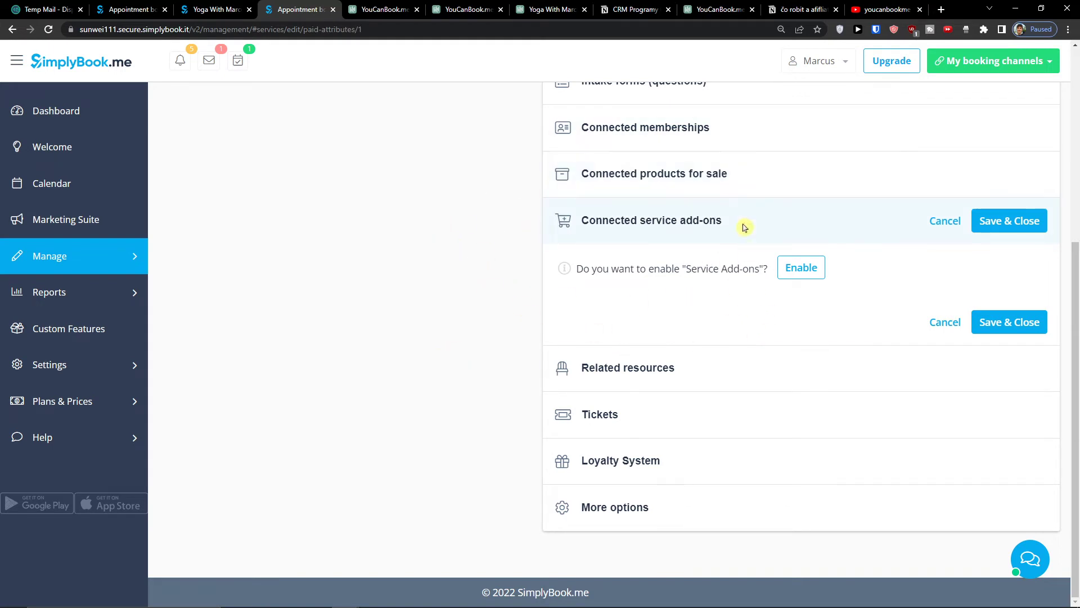
{"action": "left_click", "coordinate": [703, 429]}
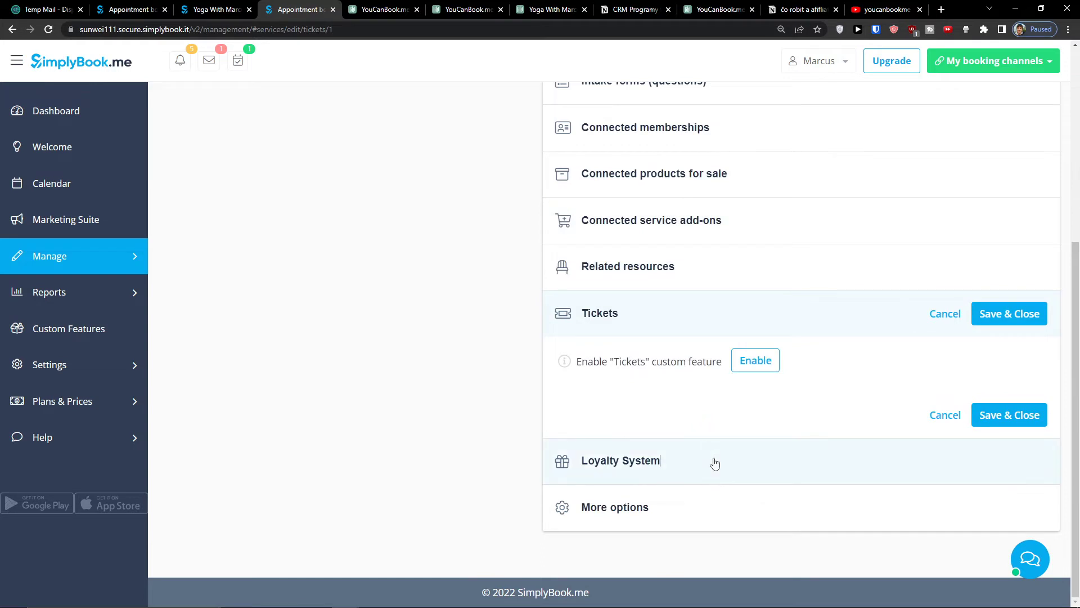
{"action": "left_click", "coordinate": [715, 462]}
{"action": "scroll", "coordinate": [732, 450], "scroll_direction": "down", "scroll_amount": 1}
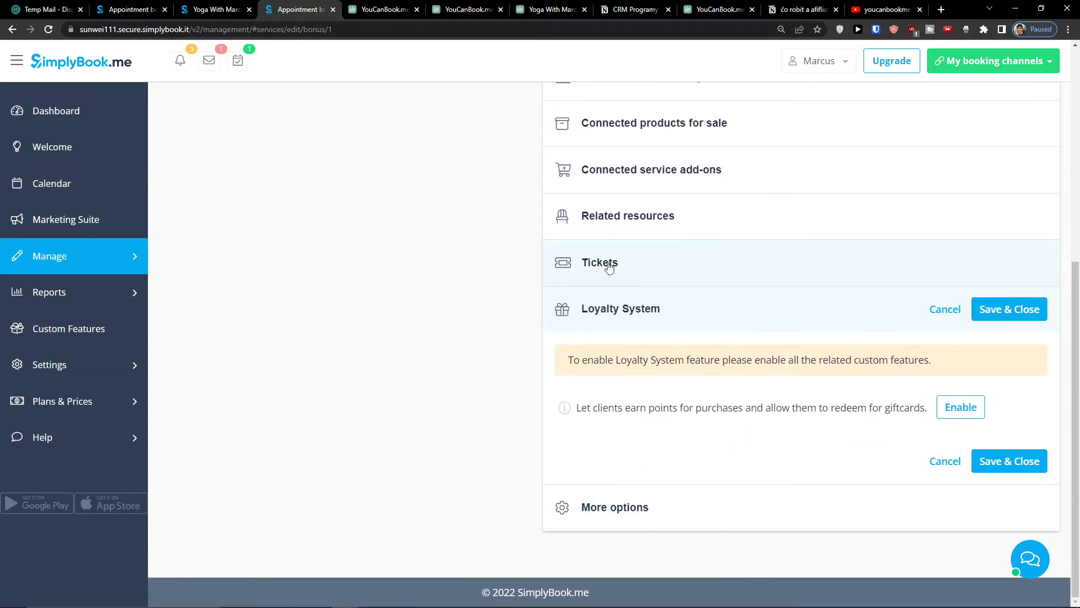
{"action": "scroll", "coordinate": [634, 274], "scroll_direction": "up", "scroll_amount": 2}
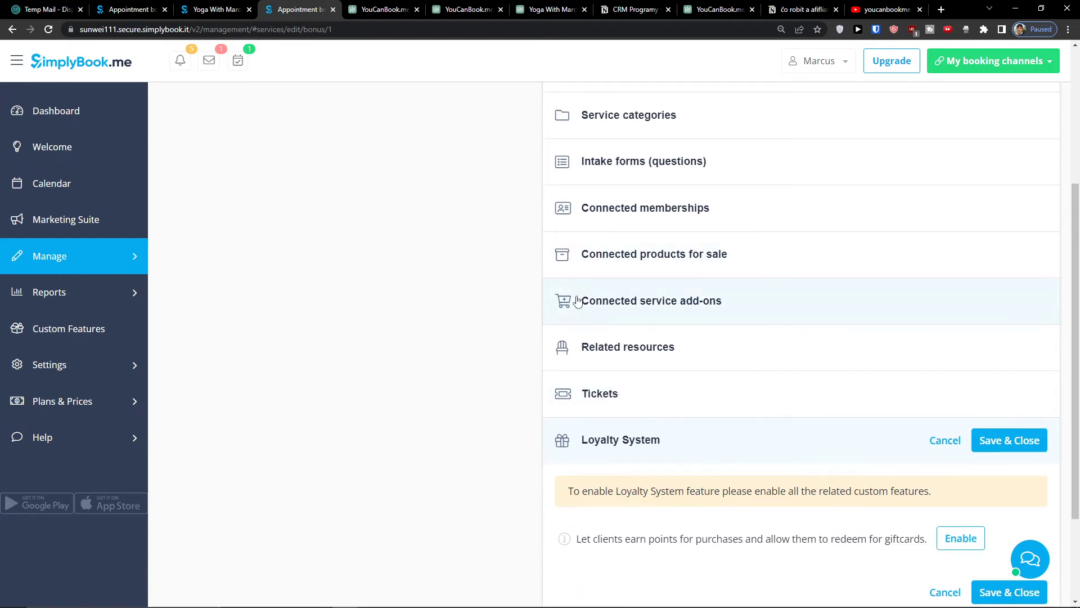
{"action": "scroll", "coordinate": [767, 496], "scroll_direction": "up", "scroll_amount": 4}
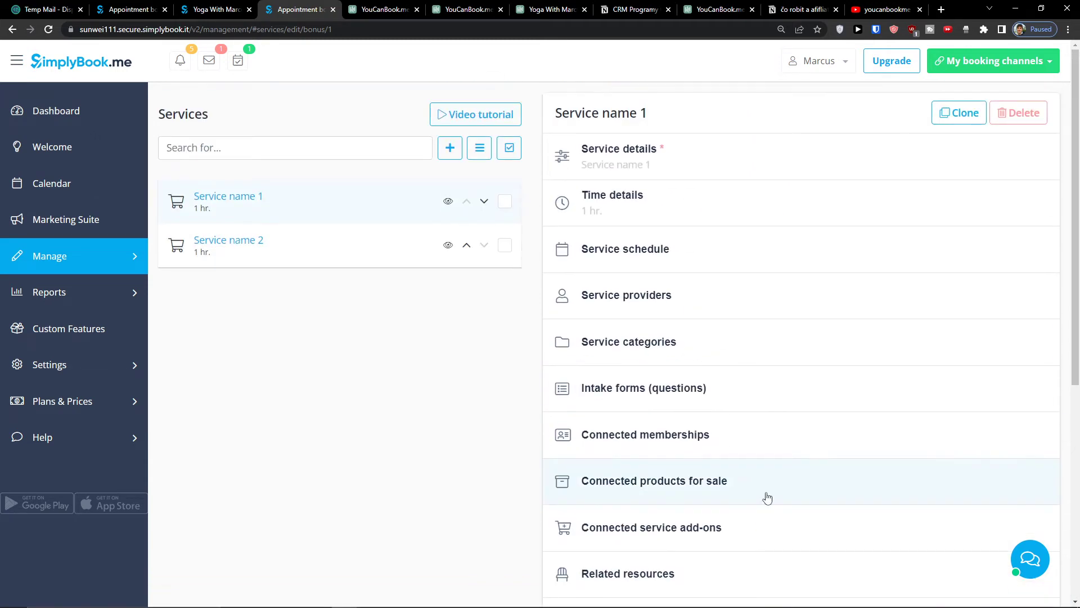
{"action": "scroll", "coordinate": [767, 498], "scroll_direction": "down", "scroll_amount": 6}
{"action": "scroll", "coordinate": [767, 497], "scroll_direction": "up", "scroll_amount": 4}
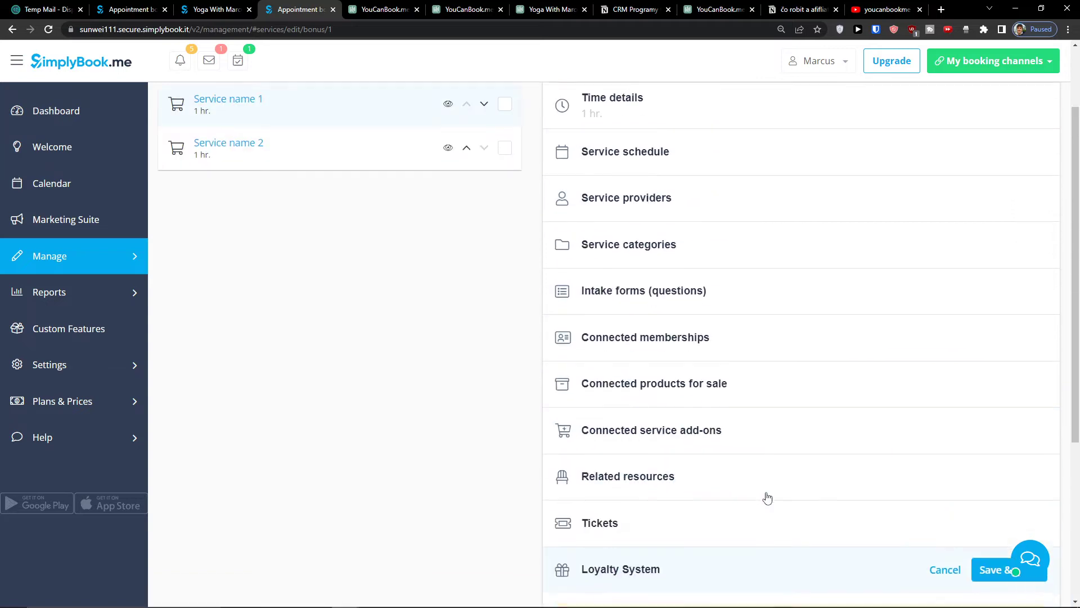
{"action": "scroll", "coordinate": [767, 498], "scroll_direction": "down", "scroll_amount": 5}
{"action": "scroll", "coordinate": [767, 499], "scroll_direction": "up", "scroll_amount": 6}
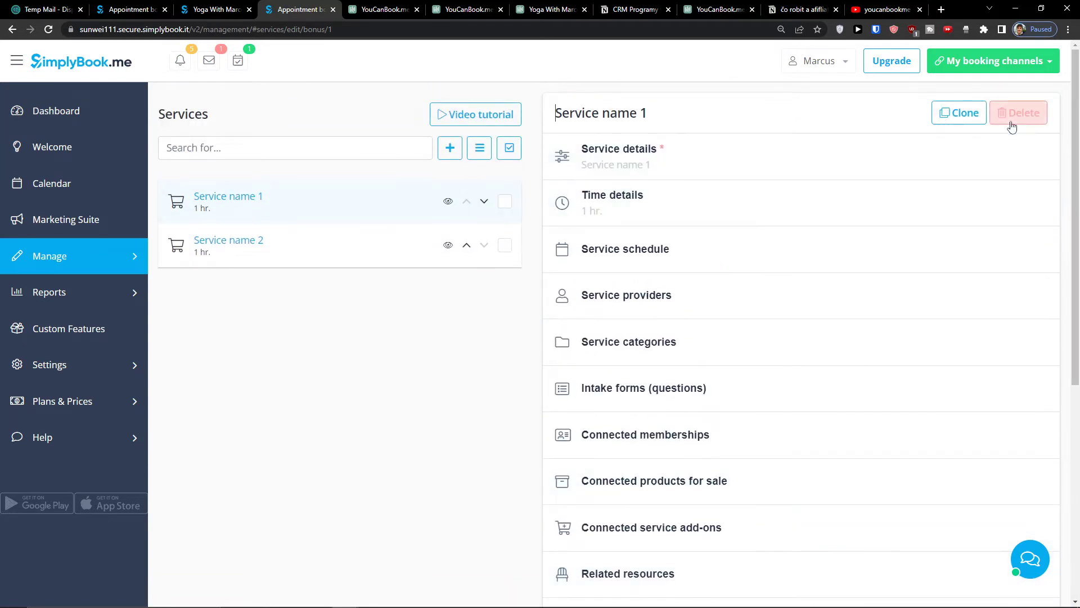
{"action": "scroll", "coordinate": [921, 209], "scroll_direction": "down", "scroll_amount": 5}
Save the service settings, then rename the first service to 'Yoga For Beginners' and save.
{"action": "left_click", "coordinate": [1005, 316]}
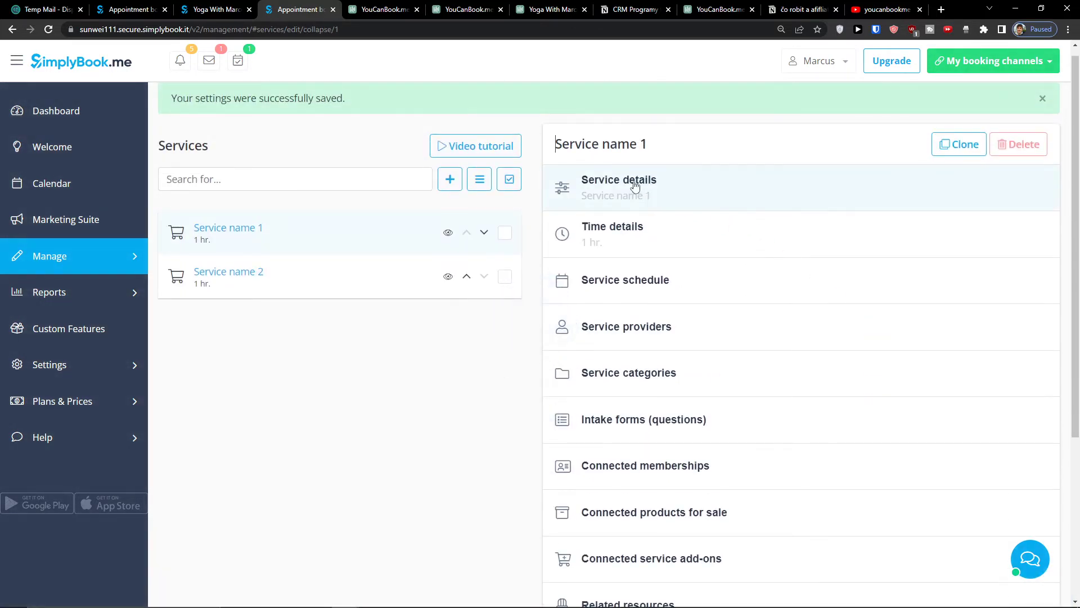
{"action": "left_click", "coordinate": [661, 193]}
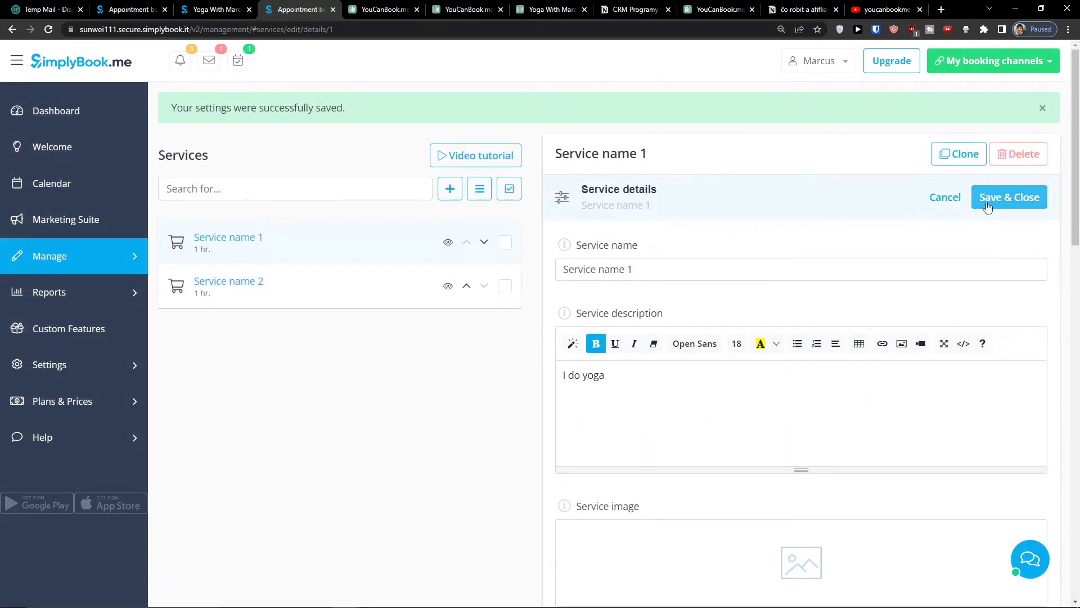
{"action": "left_click", "coordinate": [778, 266]}
{"action": "key", "text": "ctrl+a"}
{"action": "type", "text": "Yoga"}
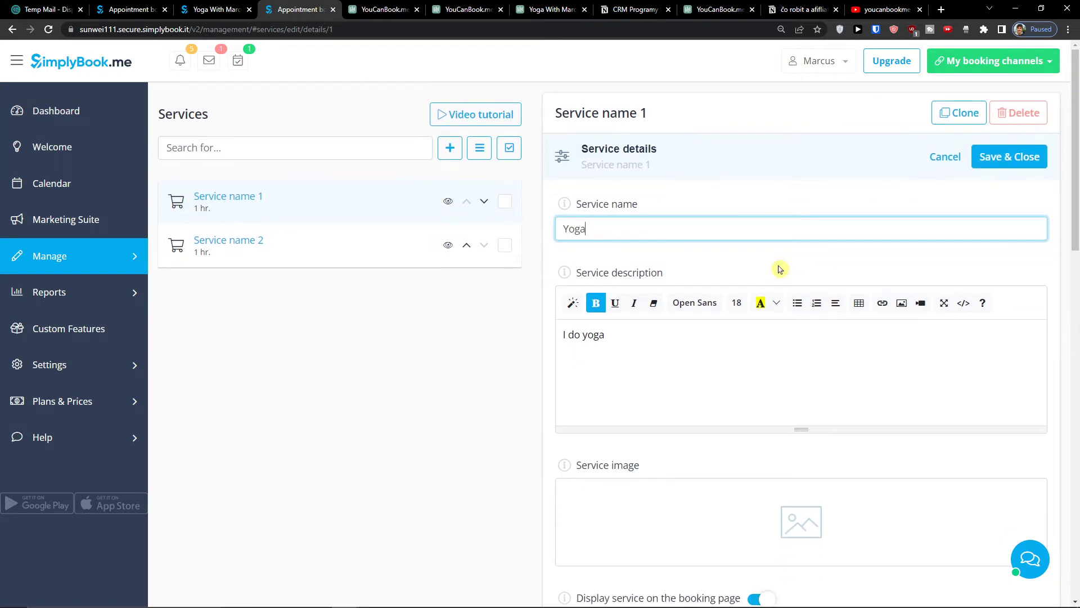
{"action": "type", "text": " For Beginners"}
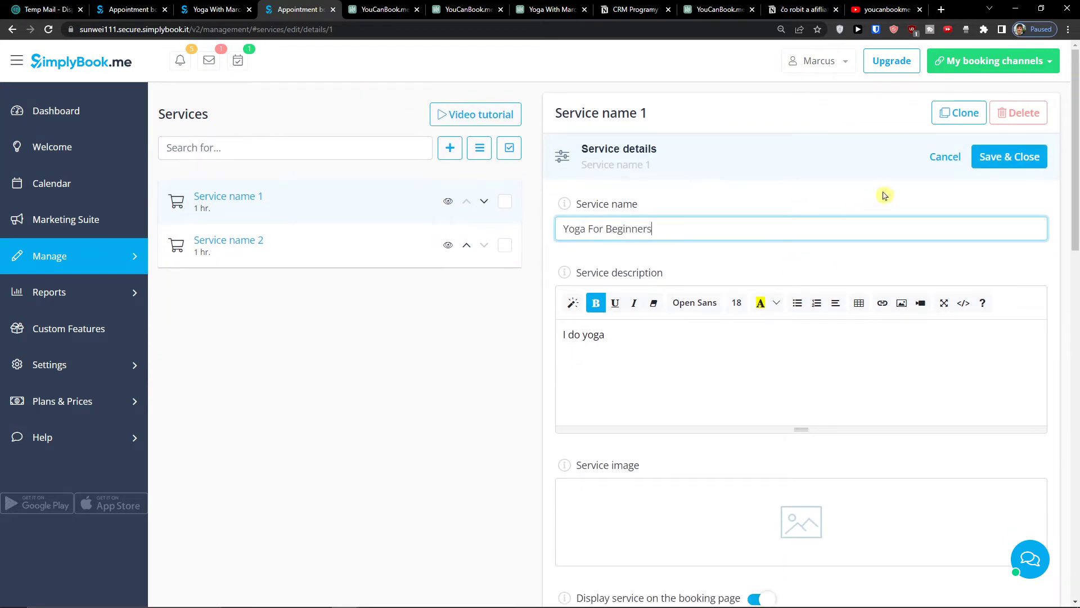
{"action": "left_click", "coordinate": [994, 155]}
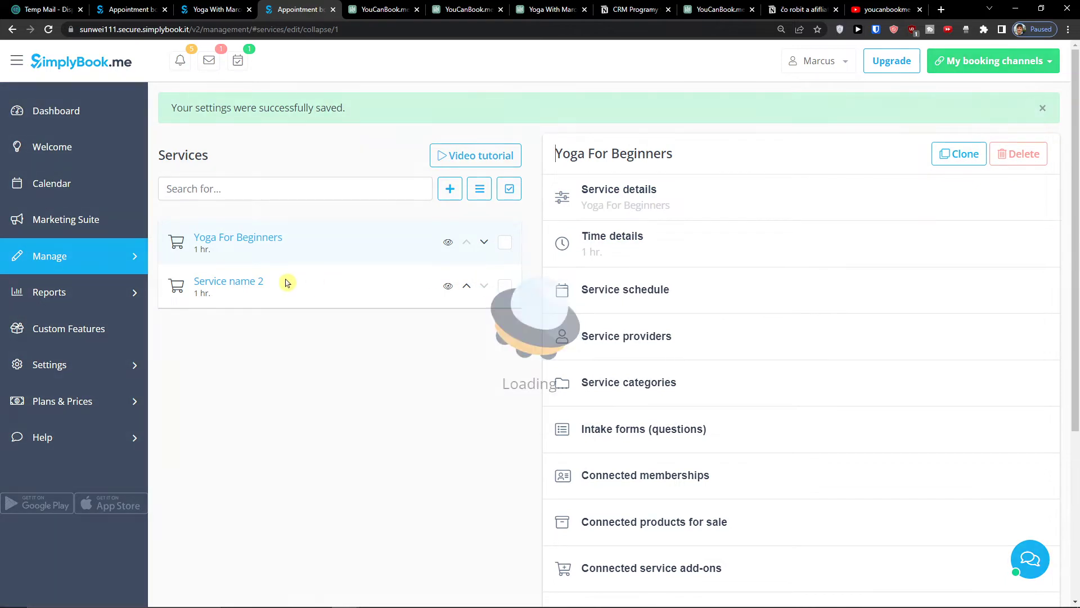
Rename the second service to 'Yoga For Experienced' and save it.
{"action": "left_click", "coordinate": [252, 288]}
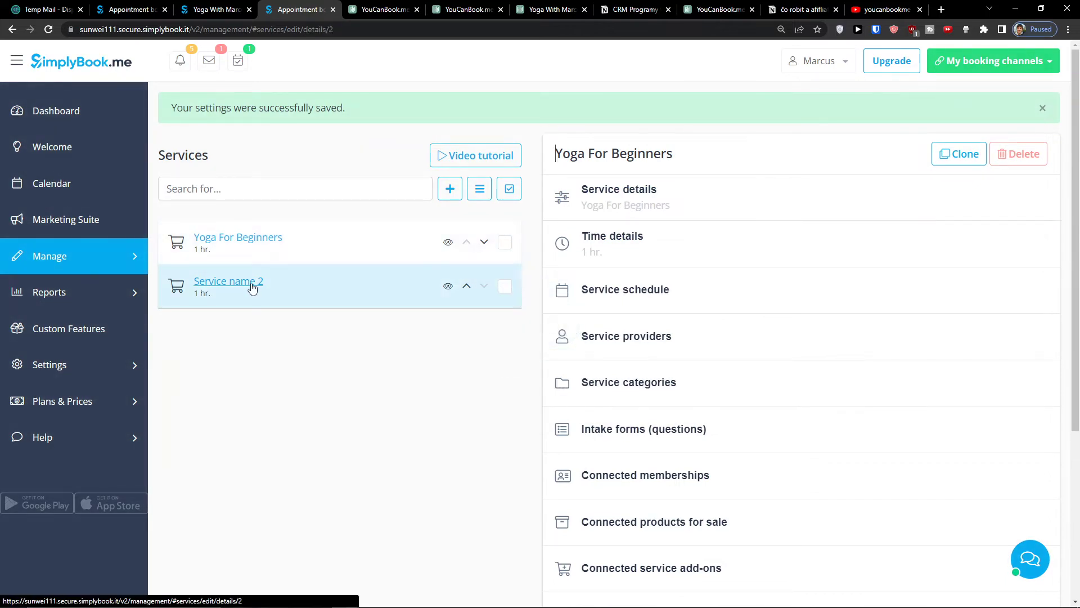
{"action": "triple_click", "coordinate": [606, 264]}
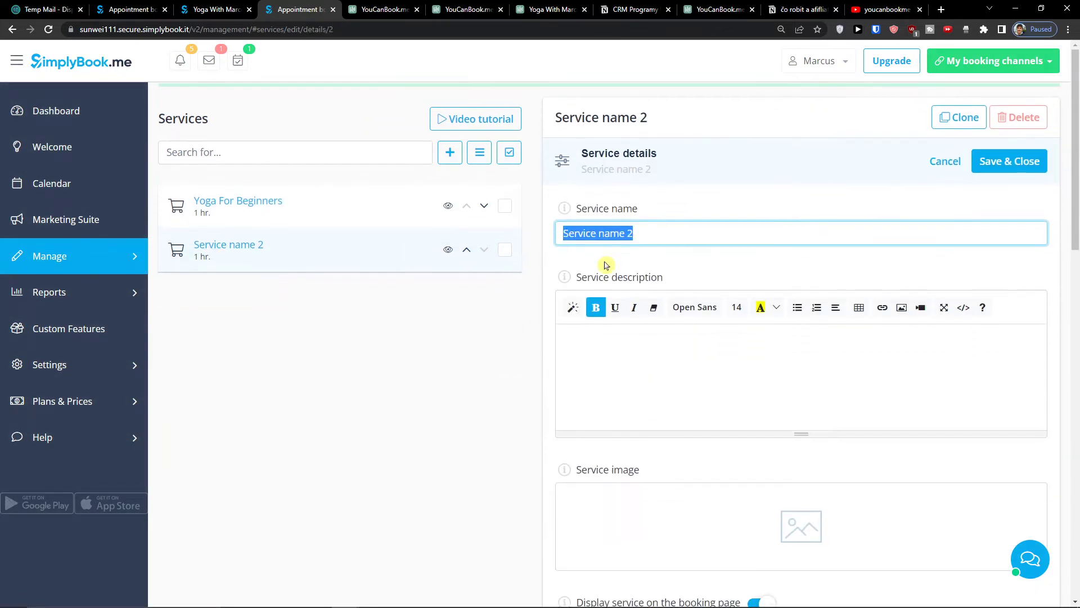
{"action": "type", "text": "Yoga For Experienced"}
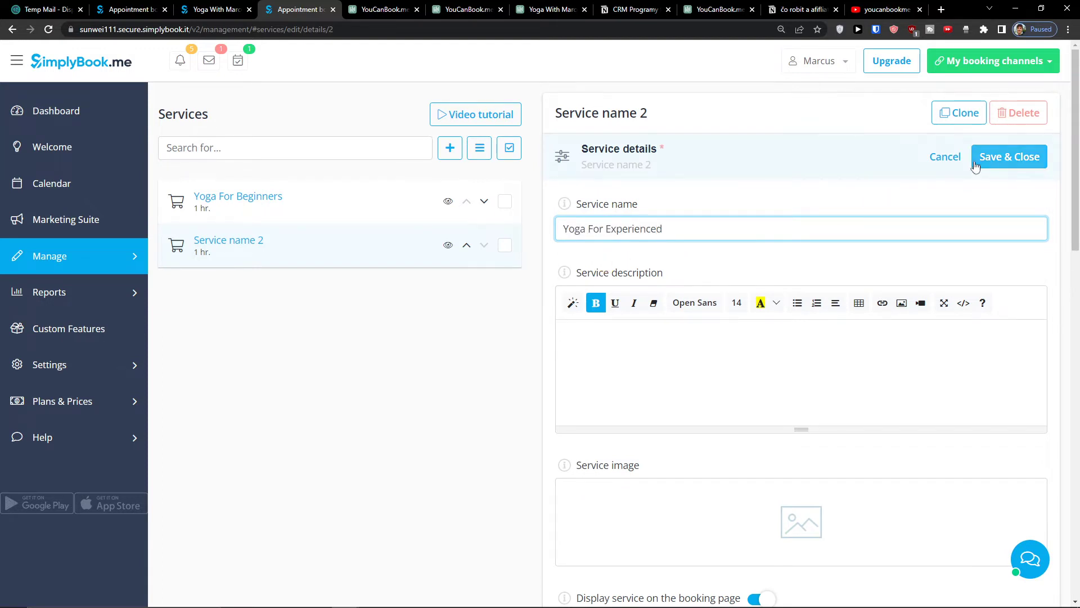
{"action": "left_click", "coordinate": [979, 163]}
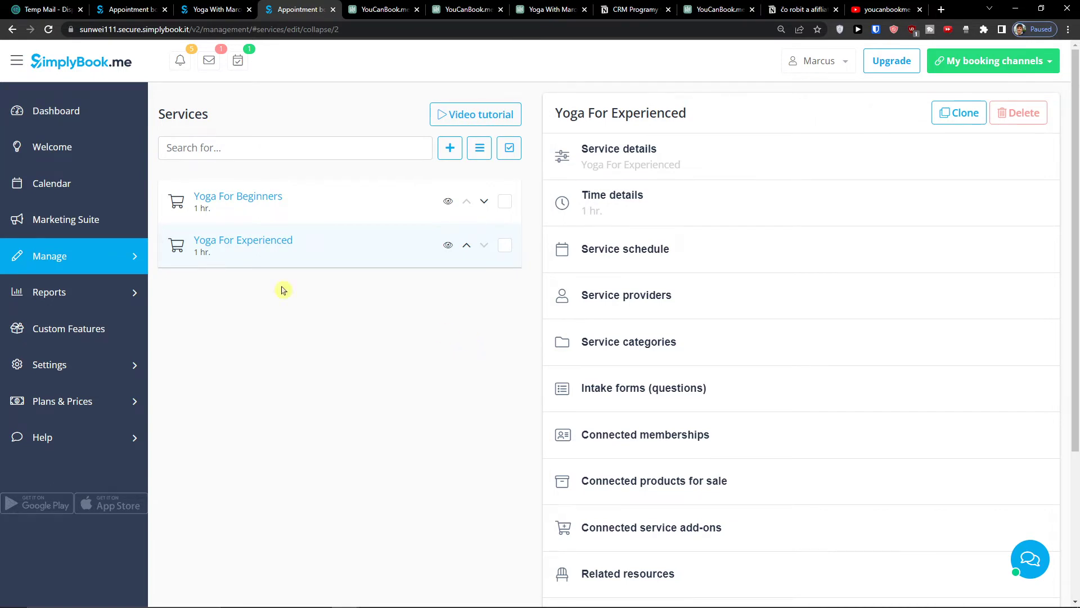
Rename Provider name 1 to the instructor's full name and save.
{"action": "mouse_move", "coordinate": [125, 256]}
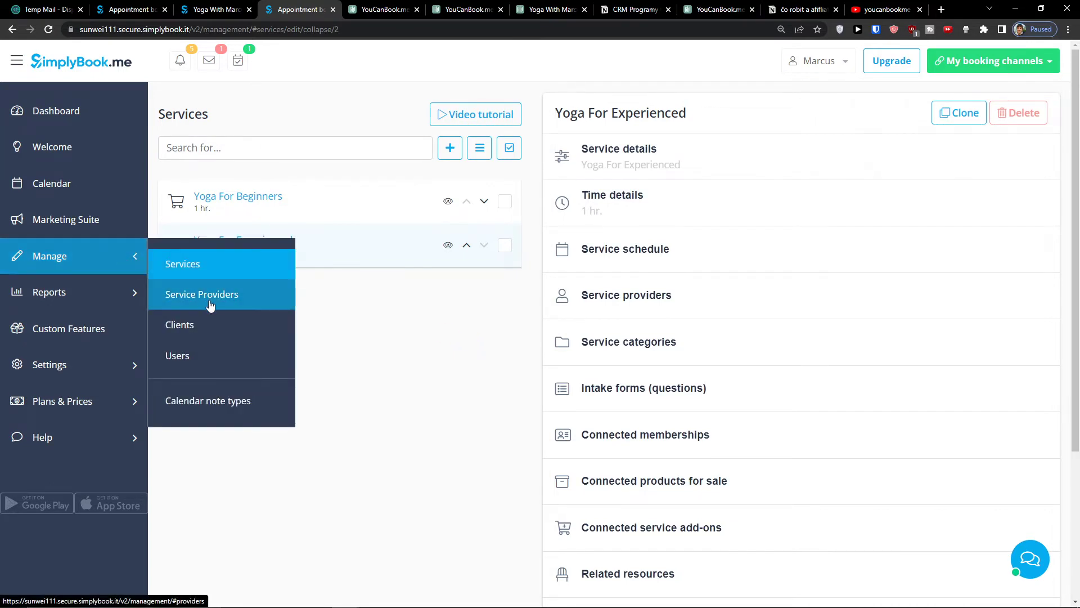
{"action": "left_click", "coordinate": [211, 304]}
{"action": "left_click", "coordinate": [231, 208]}
{"action": "triple_click", "coordinate": [628, 223]}
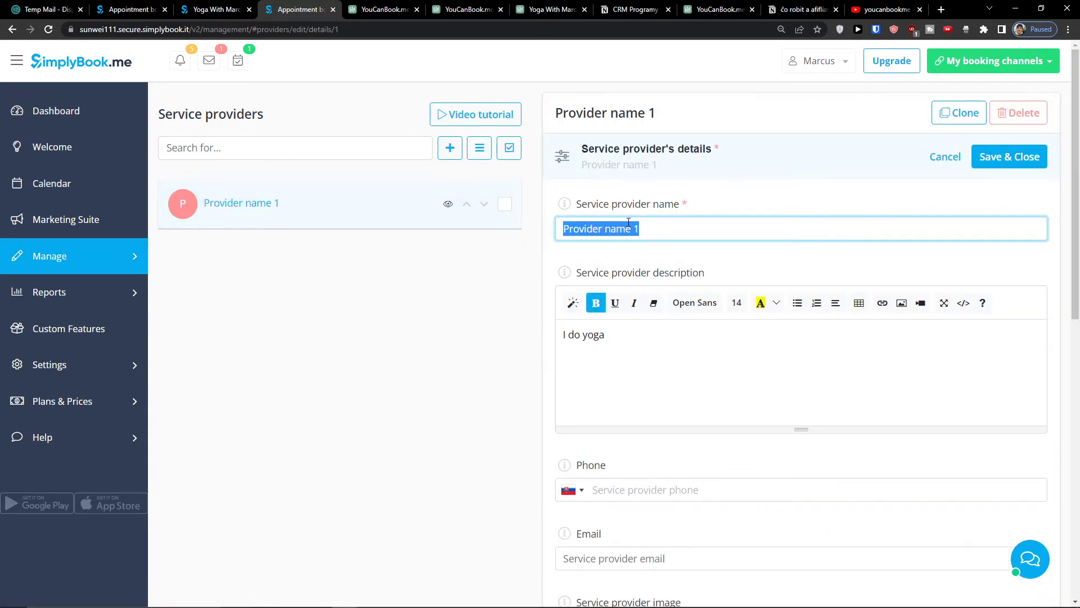
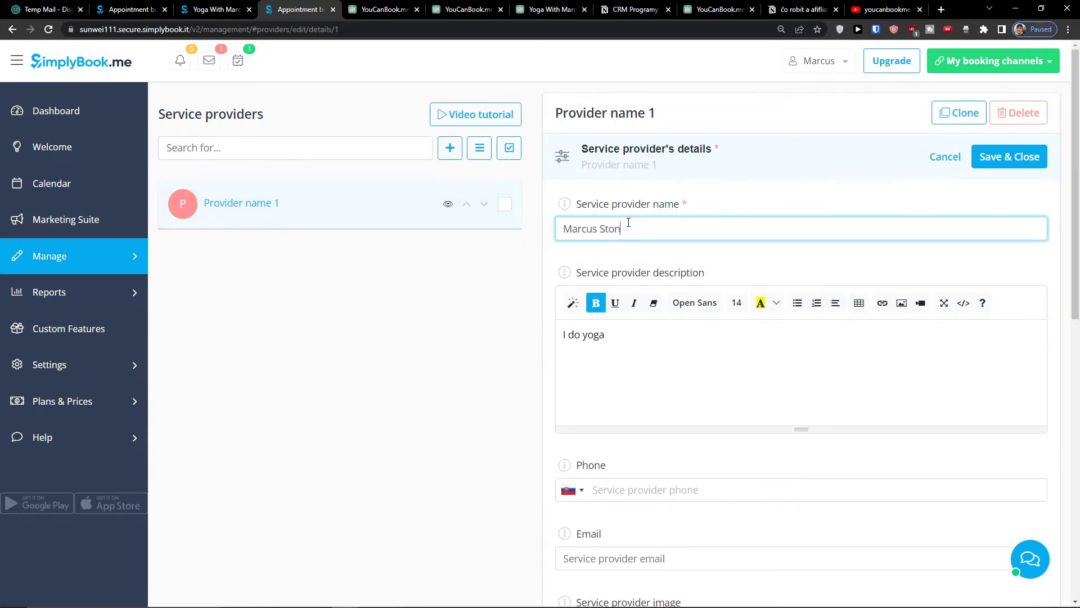
{"action": "left_click", "coordinate": [990, 160]}
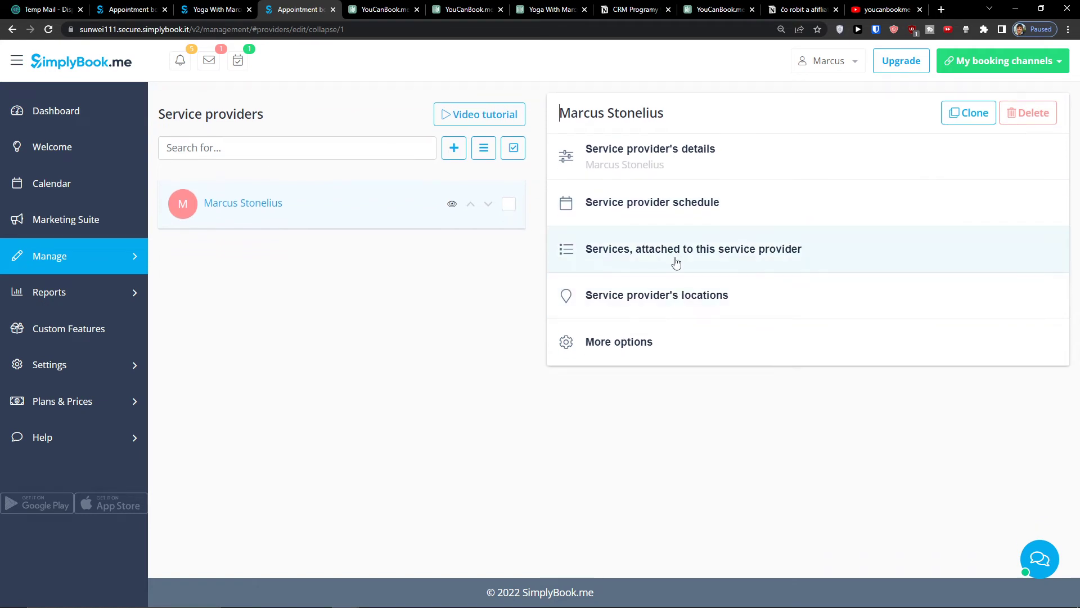
Check the provider's attached services and show its locations settings.
{"action": "left_click", "coordinate": [675, 264]}
{"action": "scroll", "coordinate": [786, 295], "scroll_direction": "down", "scroll_amount": 2}
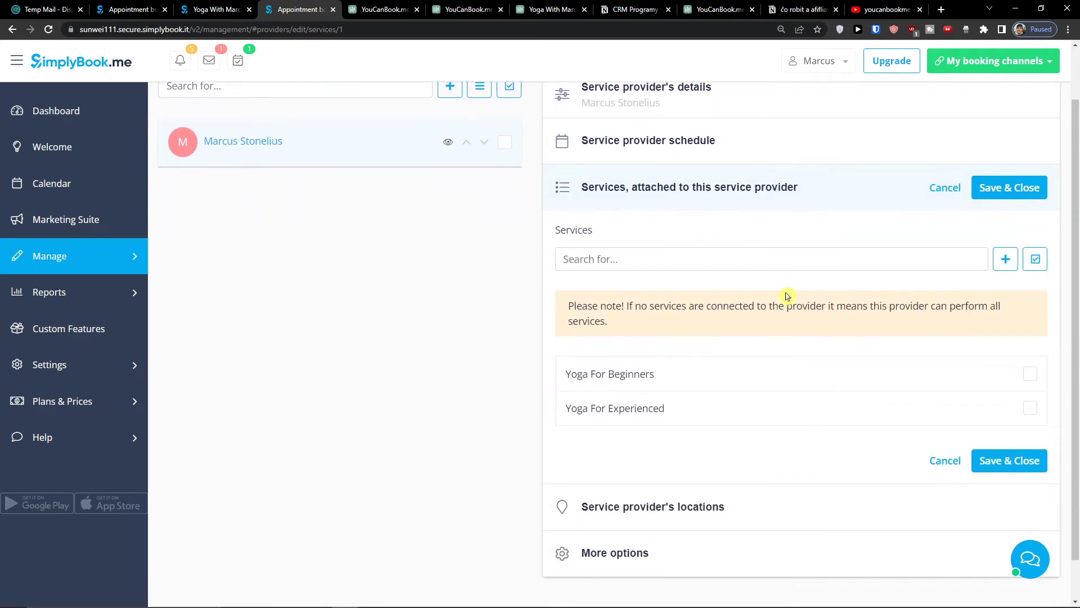
{"action": "left_click", "coordinate": [731, 225]}
{"action": "scroll", "coordinate": [301, 202], "scroll_direction": "up", "scroll_amount": 2}
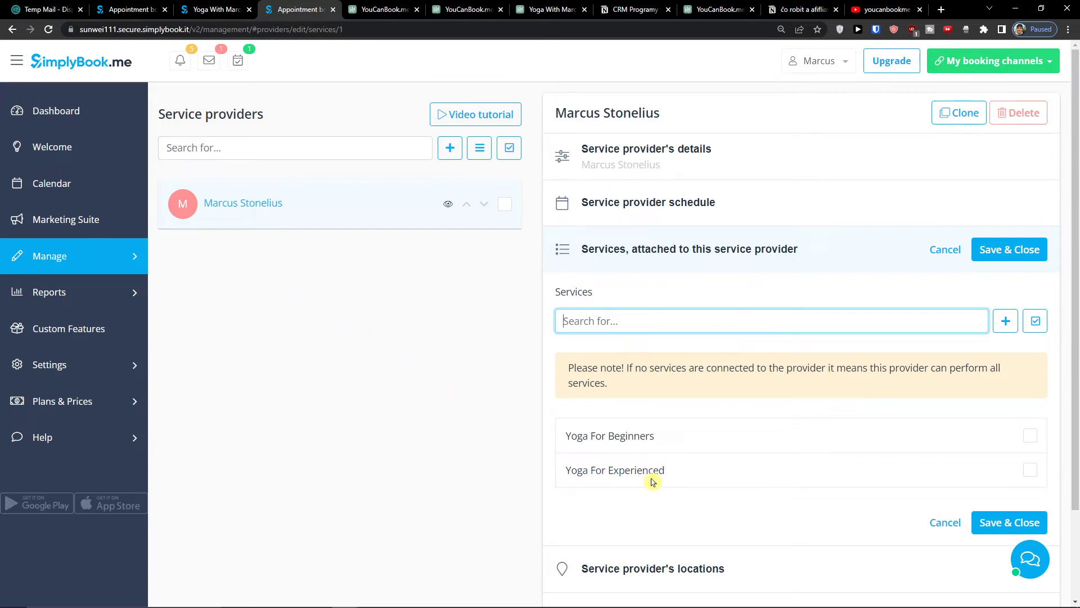
{"action": "scroll", "coordinate": [652, 482], "scroll_direction": "down", "scroll_amount": 2}
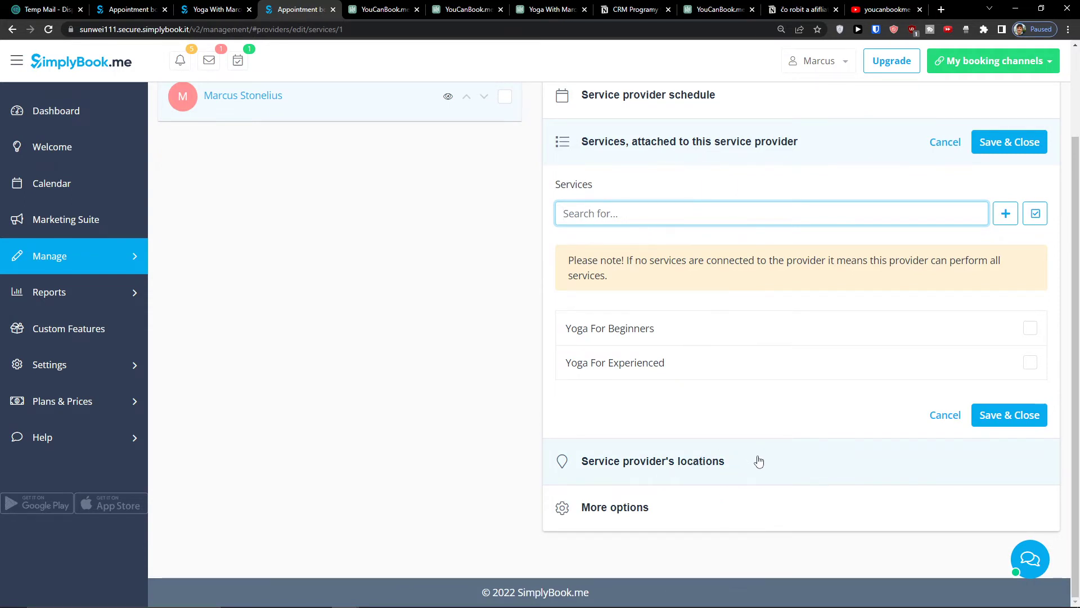
{"action": "left_click", "coordinate": [738, 461]}
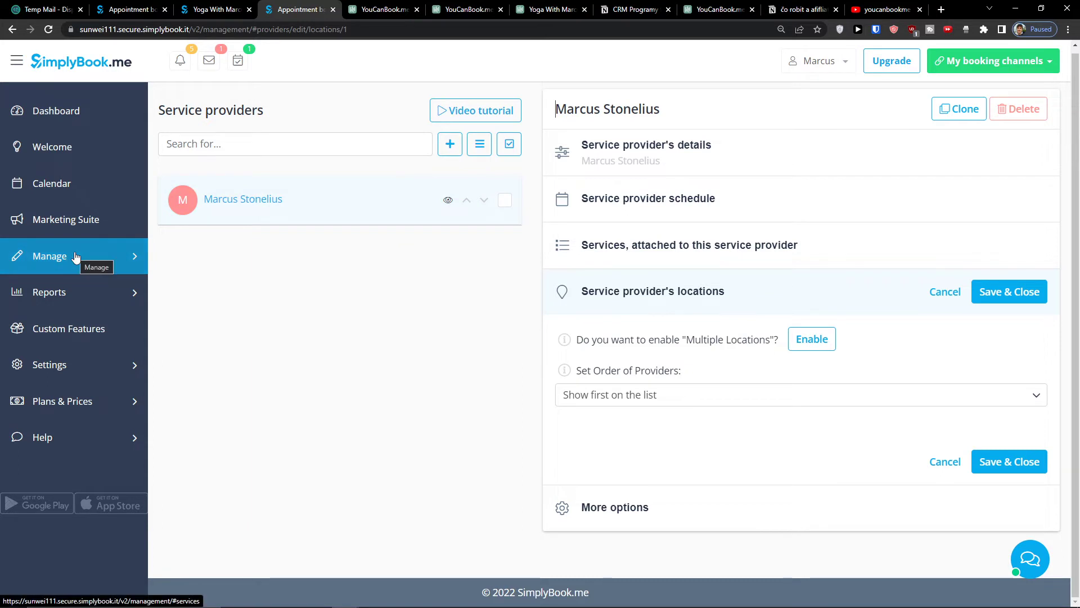
Open the Clients list and close the Add new client form without saving.
{"action": "mouse_move", "coordinate": [76, 257]}
{"action": "left_click", "coordinate": [165, 319]}
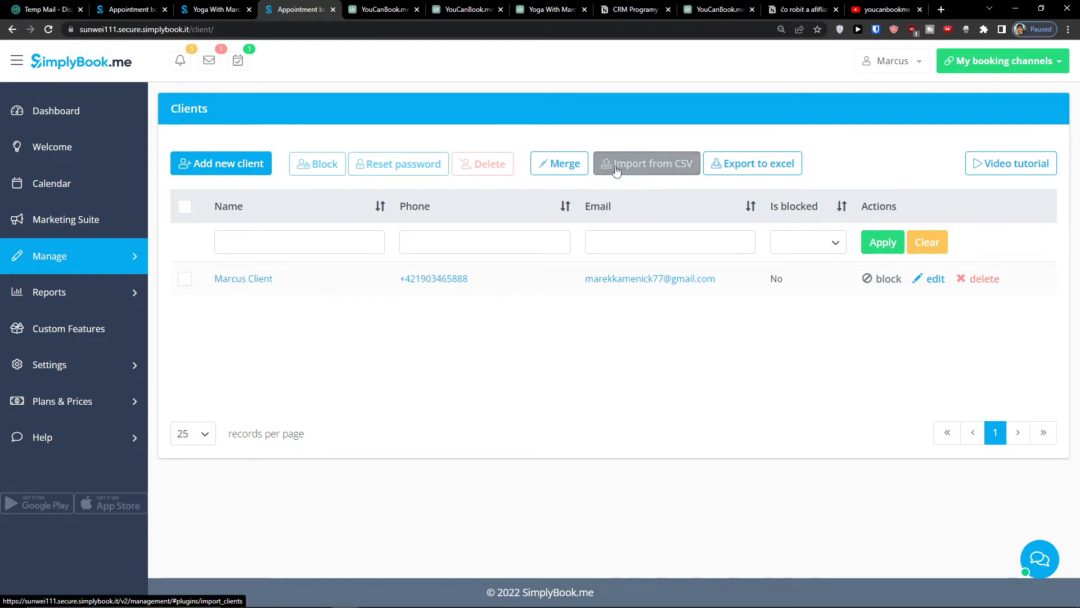
{"action": "left_click", "coordinate": [218, 165]}
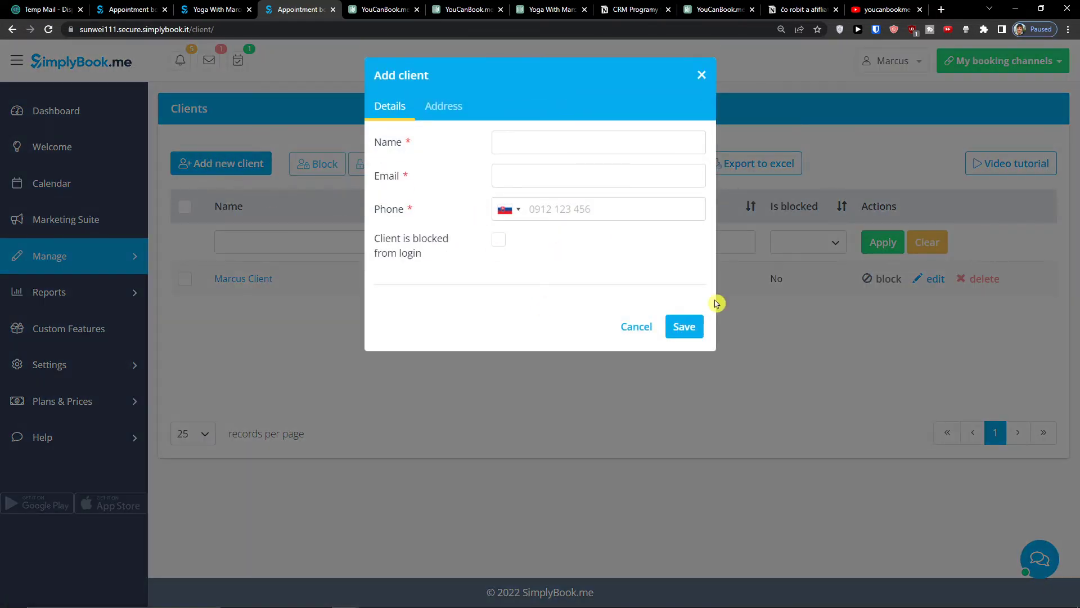
{"action": "left_click", "coordinate": [702, 75]}
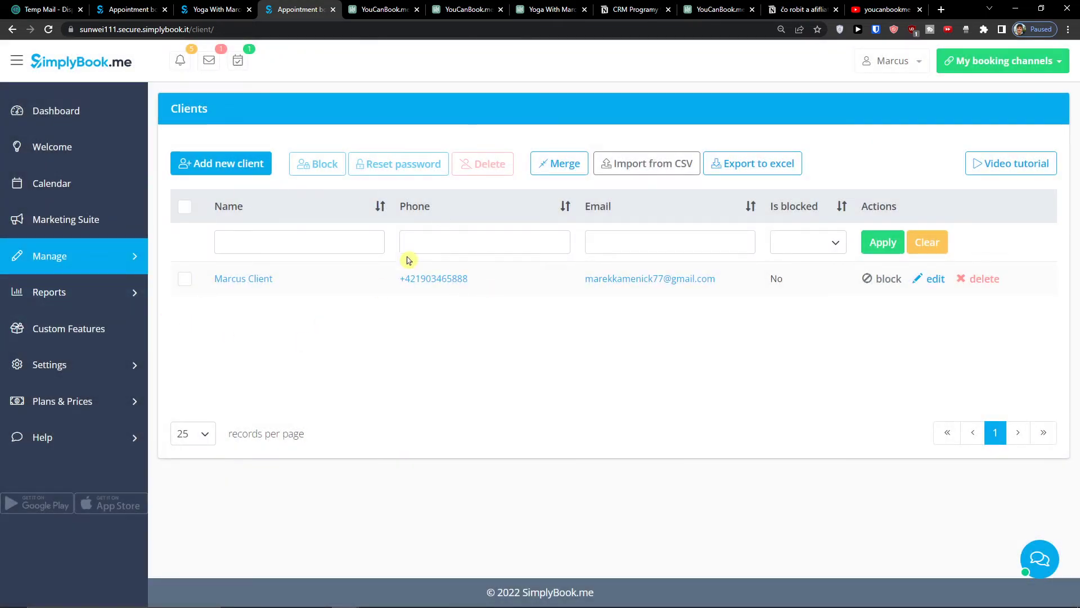
View the Users list, then the empty Memberships page.
{"action": "left_click", "coordinate": [94, 270]}
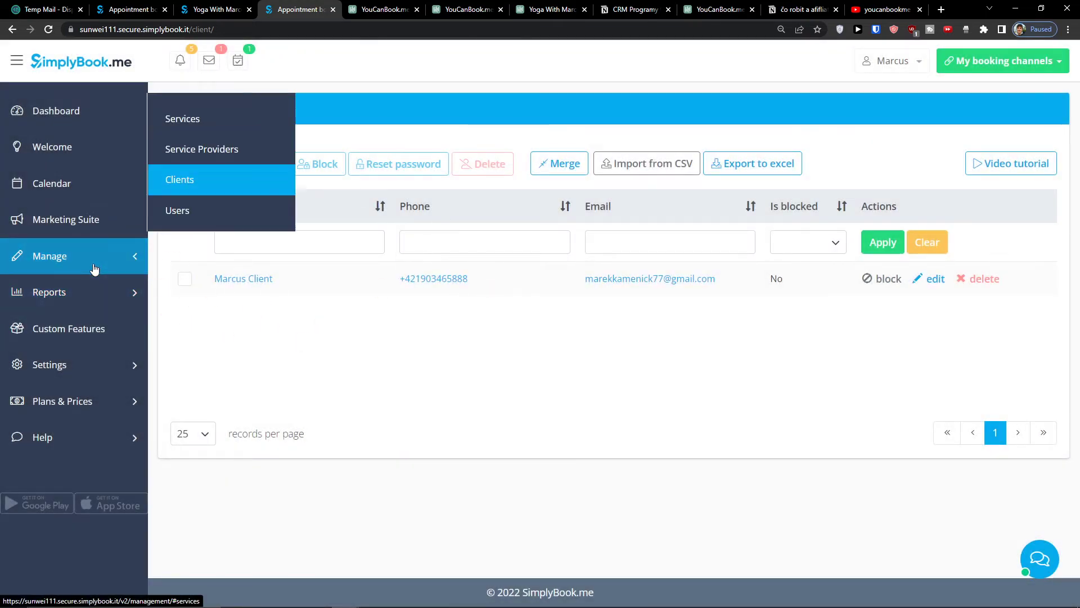
{"action": "left_click", "coordinate": [230, 227]}
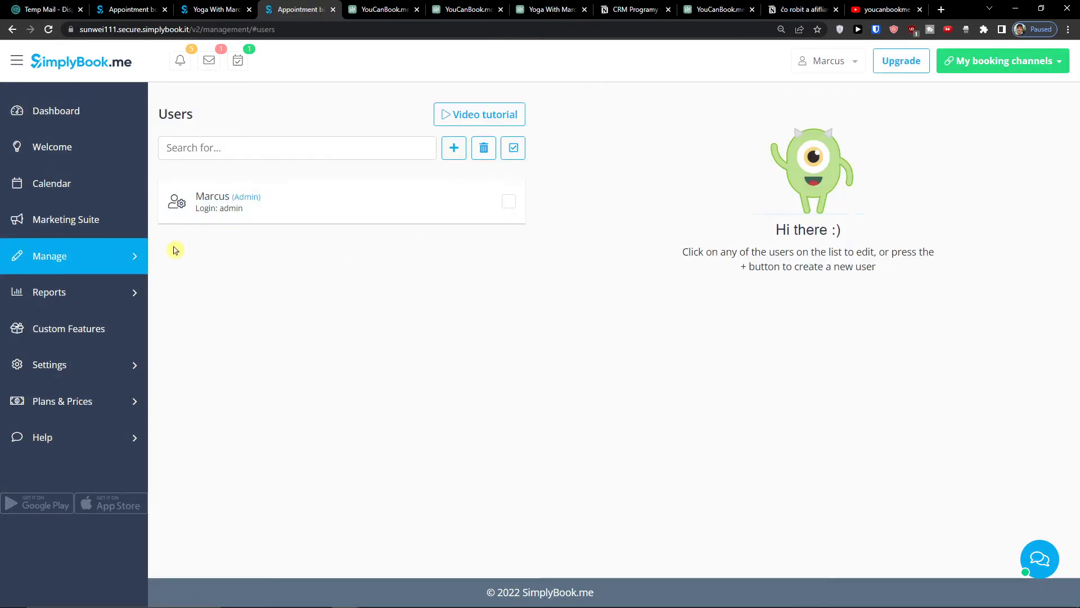
{"action": "mouse_move", "coordinate": [88, 272]}
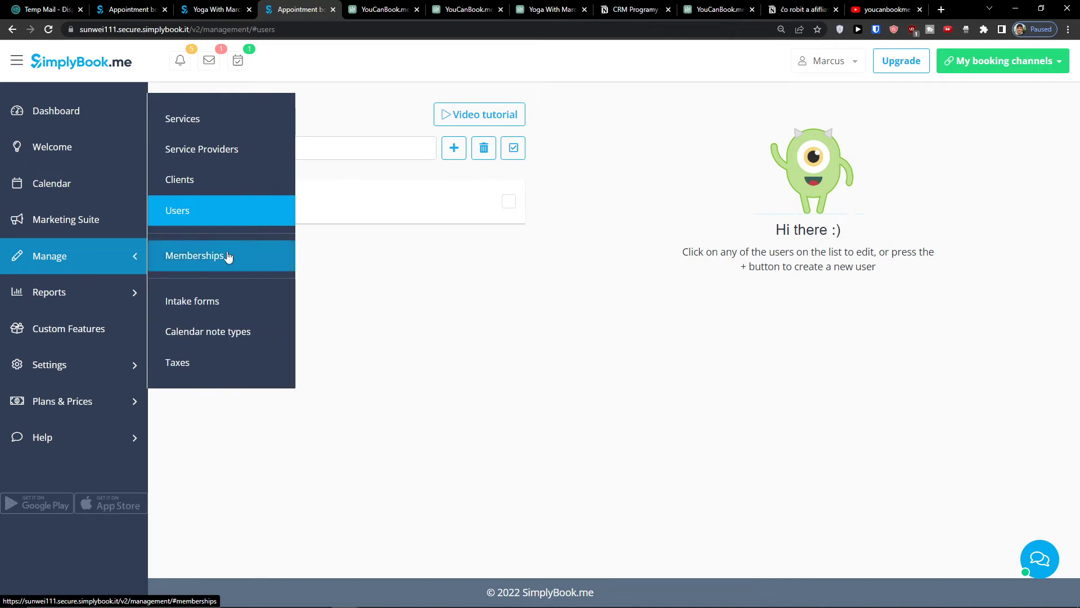
{"action": "left_click", "coordinate": [244, 261]}
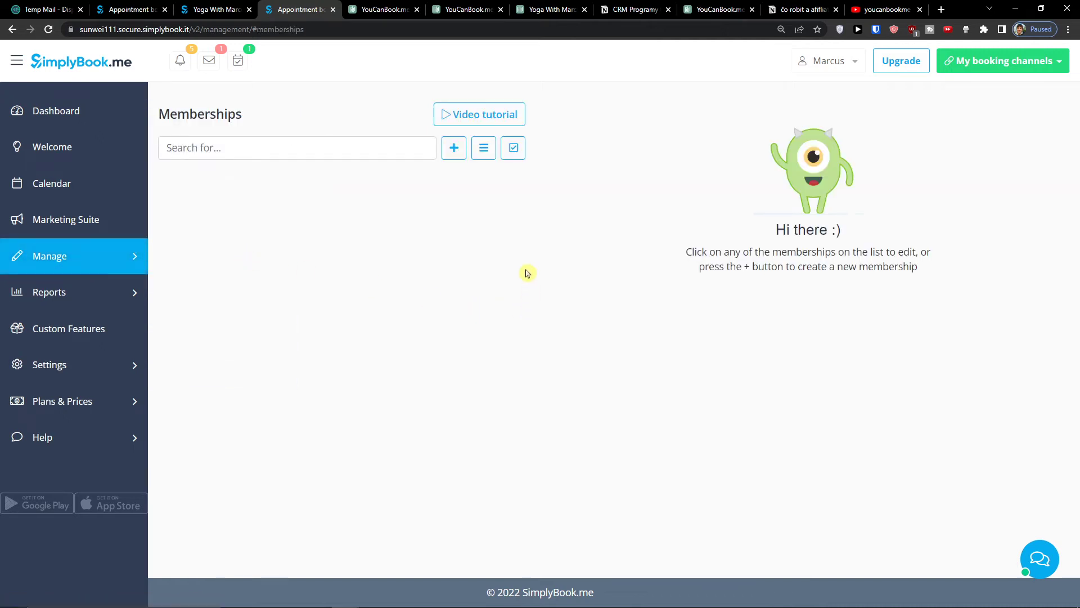
Start a new membership and look through its name, duration, price, session and booking-page fields.
{"action": "left_click", "coordinate": [454, 157]}
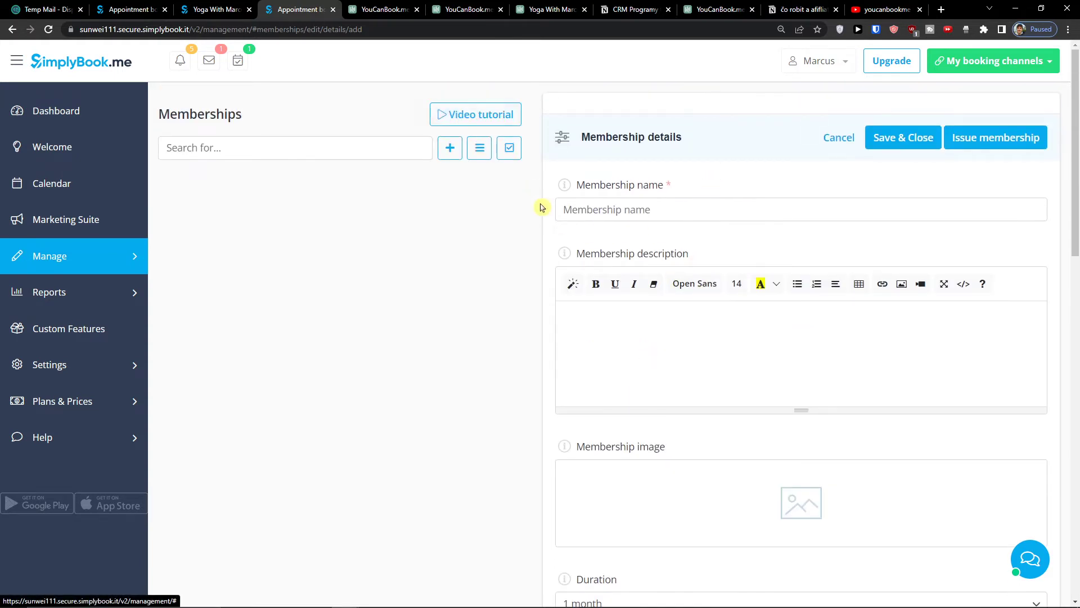
{"action": "scroll", "coordinate": [609, 355], "scroll_direction": "down", "scroll_amount": 7}
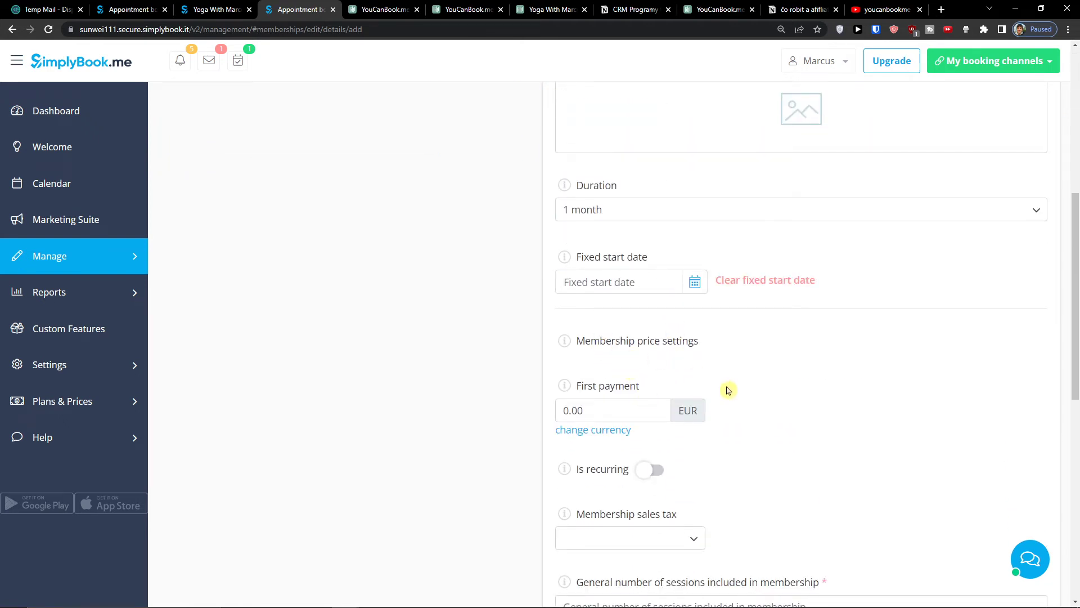
{"action": "scroll", "coordinate": [719, 398], "scroll_direction": "down", "scroll_amount": 1}
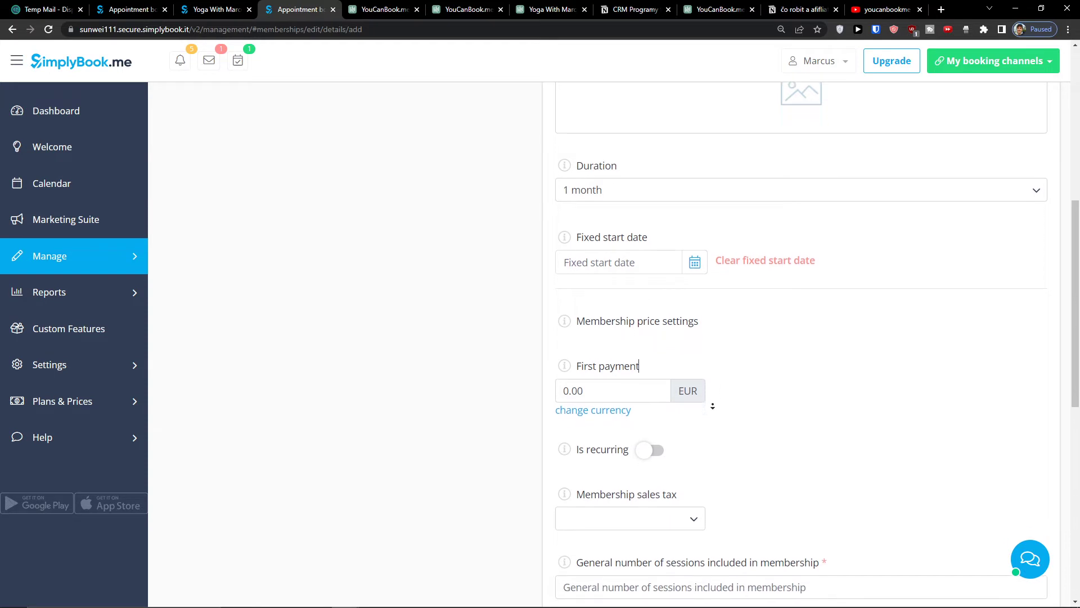
{"action": "left_click", "coordinate": [711, 407]}
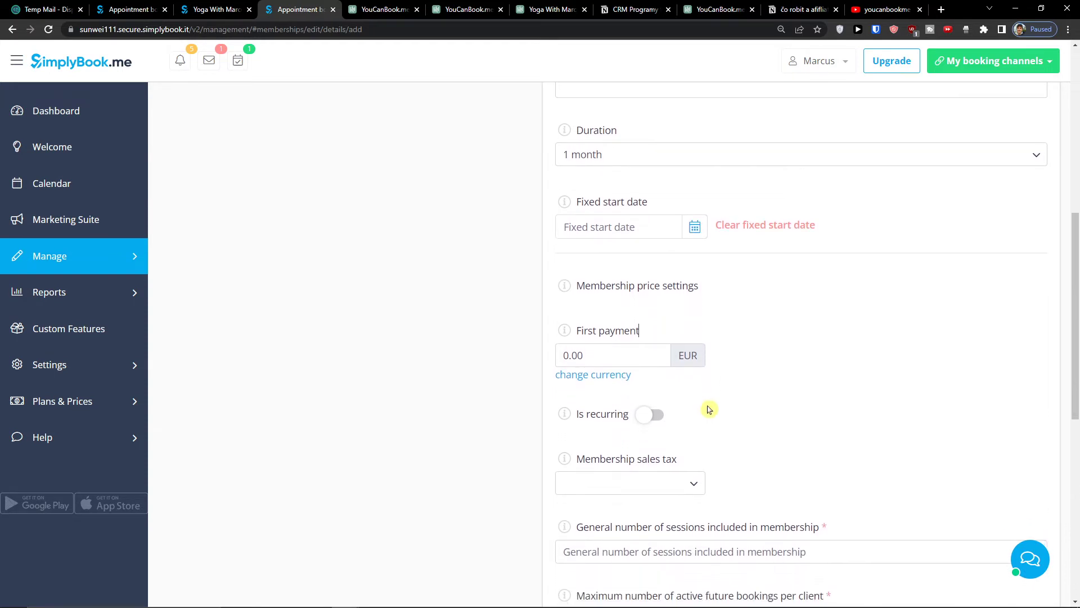
{"action": "scroll", "coordinate": [698, 389], "scroll_direction": "down", "scroll_amount": 4}
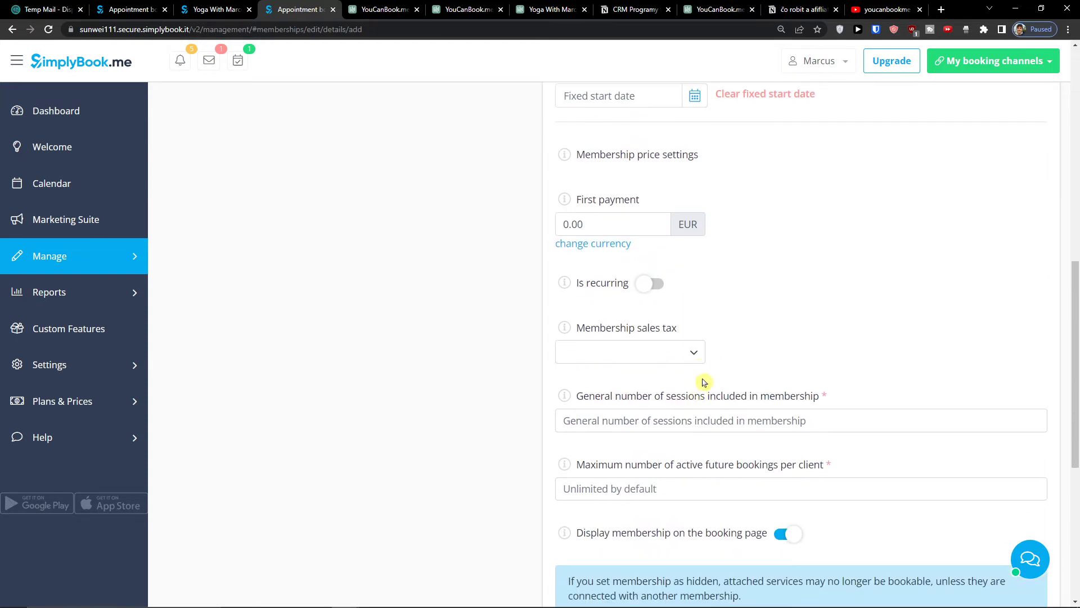
{"action": "scroll", "coordinate": [699, 373], "scroll_direction": "down", "scroll_amount": 4}
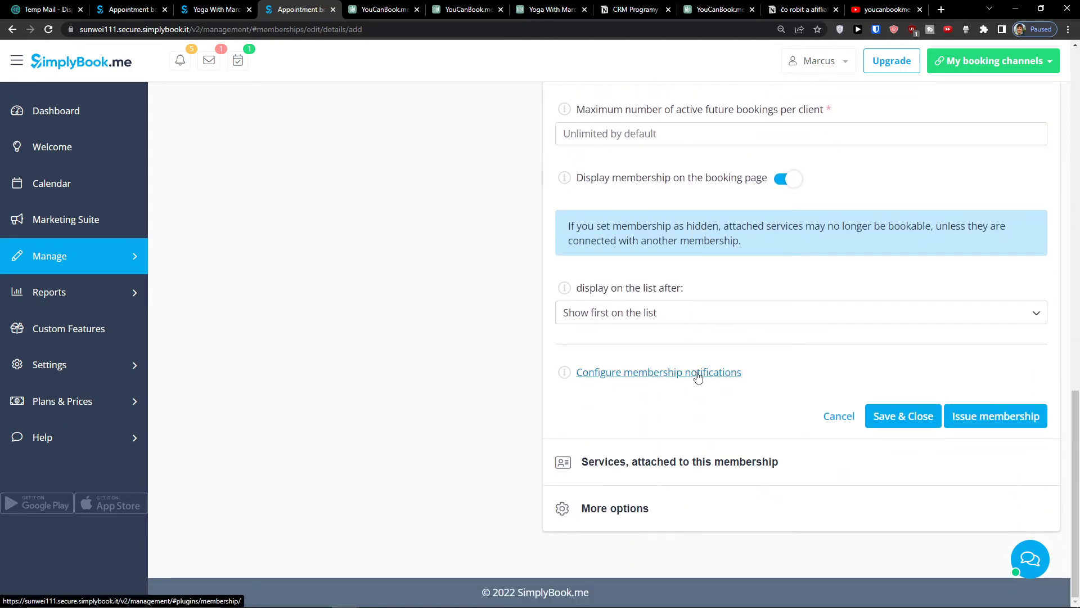
{"action": "scroll", "coordinate": [698, 375], "scroll_direction": "up", "scroll_amount": 8}
{"action": "scroll", "coordinate": [698, 376], "scroll_direction": "up", "scroll_amount": 8}
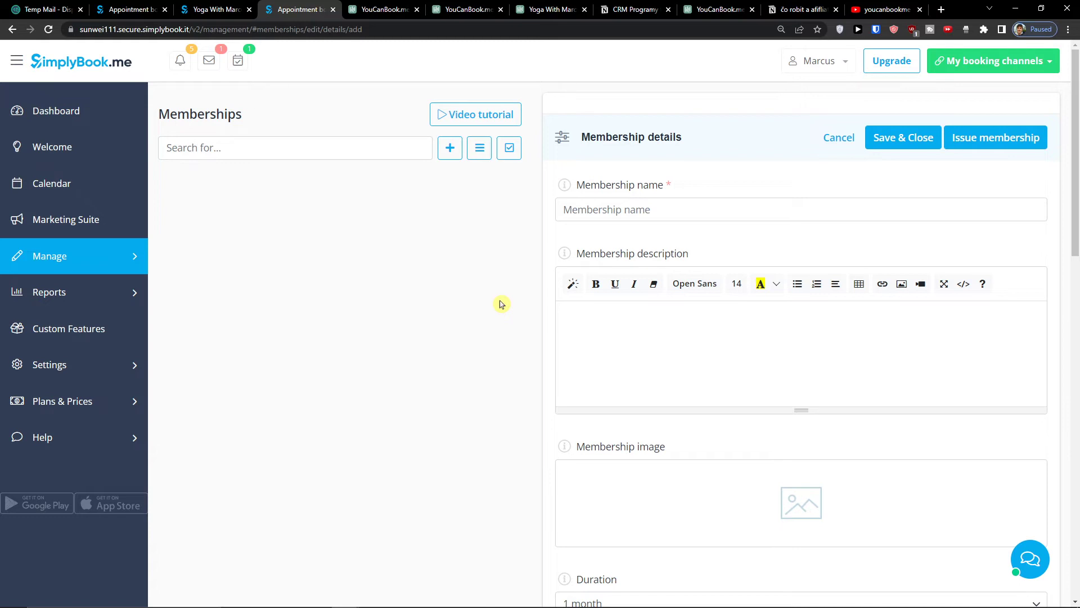
{"action": "left_click", "coordinate": [130, 267]}
On the Intake forms page, add a new single-line text field.
{"action": "left_click", "coordinate": [192, 302]}
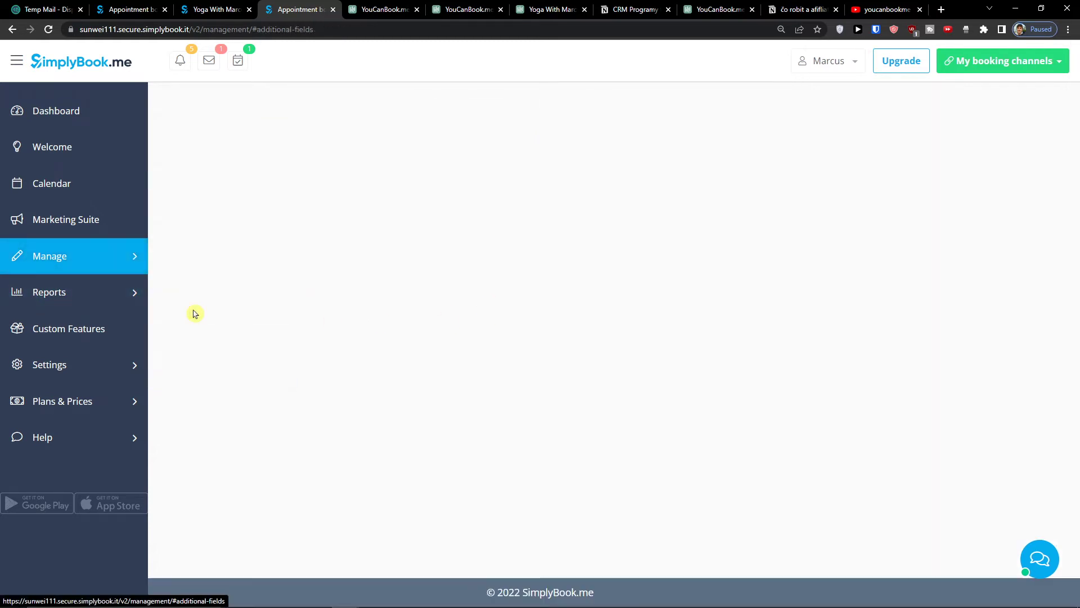
{"action": "left_click", "coordinate": [473, 159]}
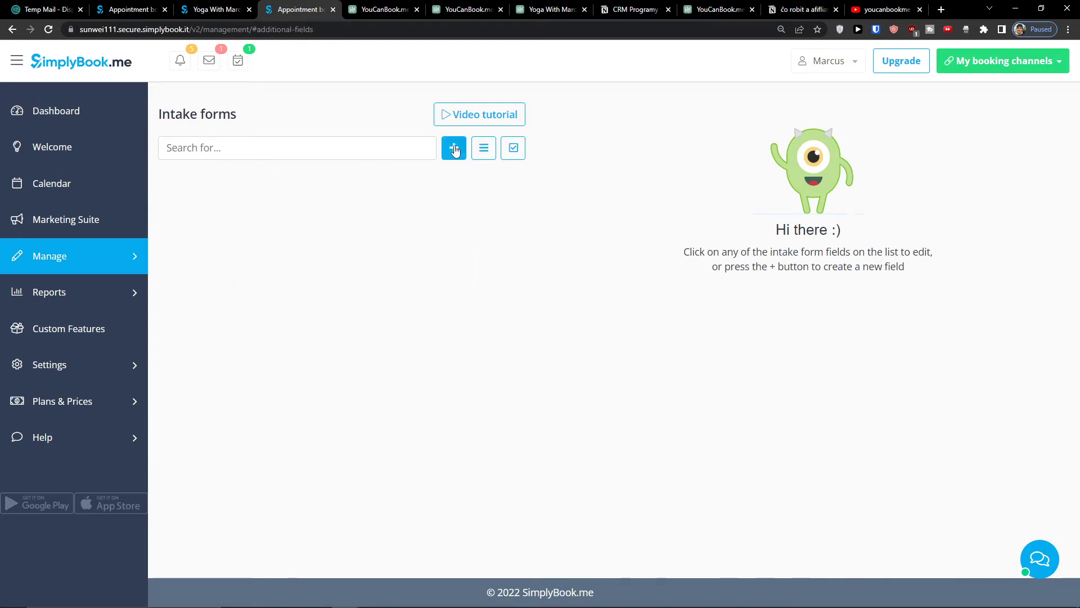
{"action": "left_click", "coordinate": [452, 147]}
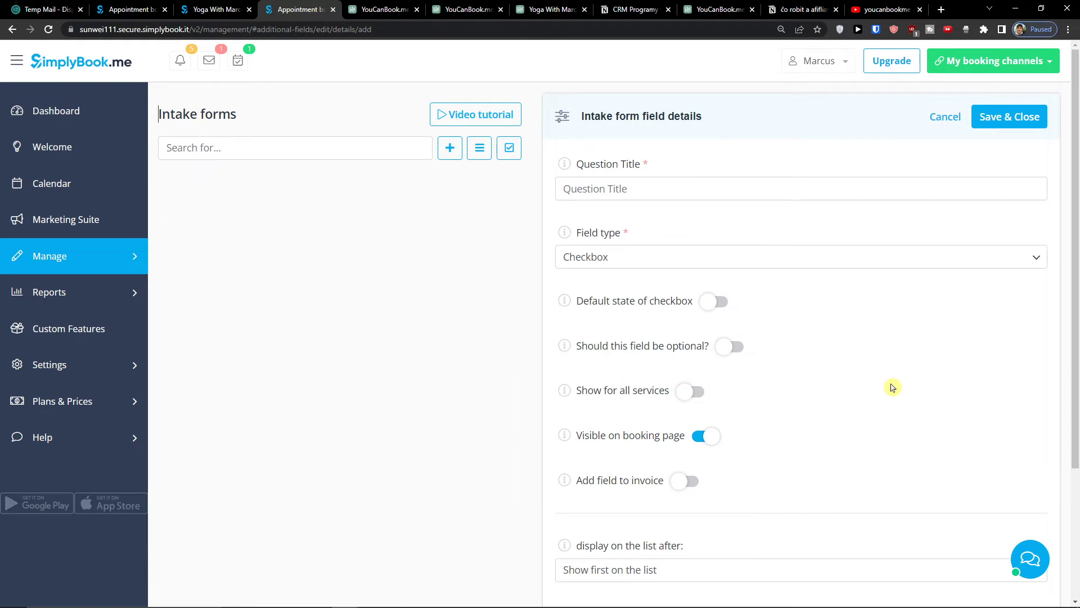
{"action": "left_click", "coordinate": [640, 266]}
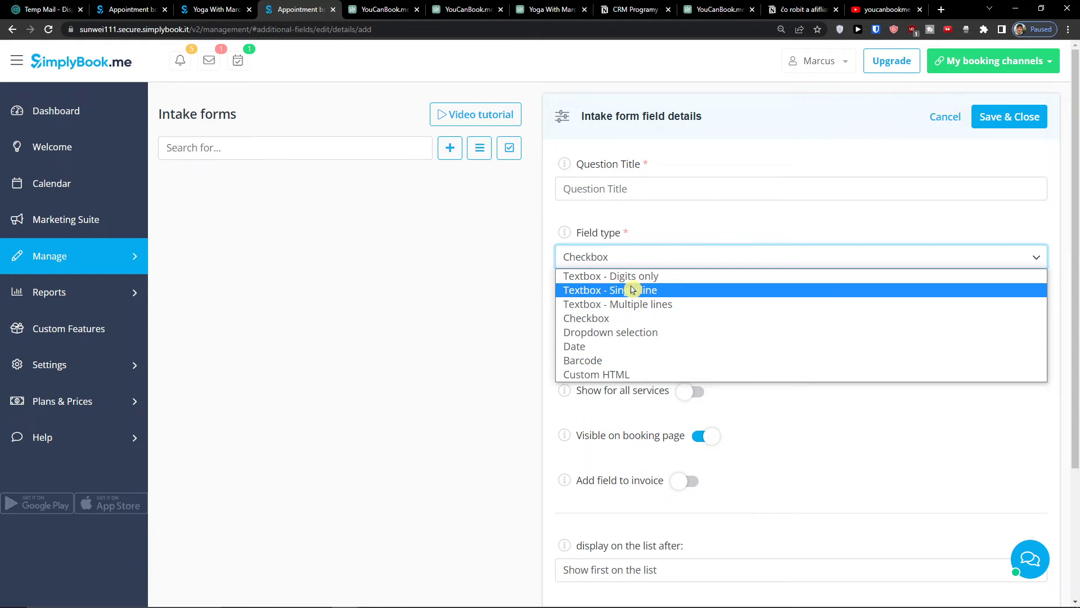
{"action": "left_click", "coordinate": [633, 290]}
Switch on 'Show for all services' for the new intake form field.
{"action": "scroll", "coordinate": [540, 242], "scroll_direction": "down", "scroll_amount": 2}
{"action": "scroll", "coordinate": [540, 242], "scroll_direction": "up", "scroll_amount": 2}
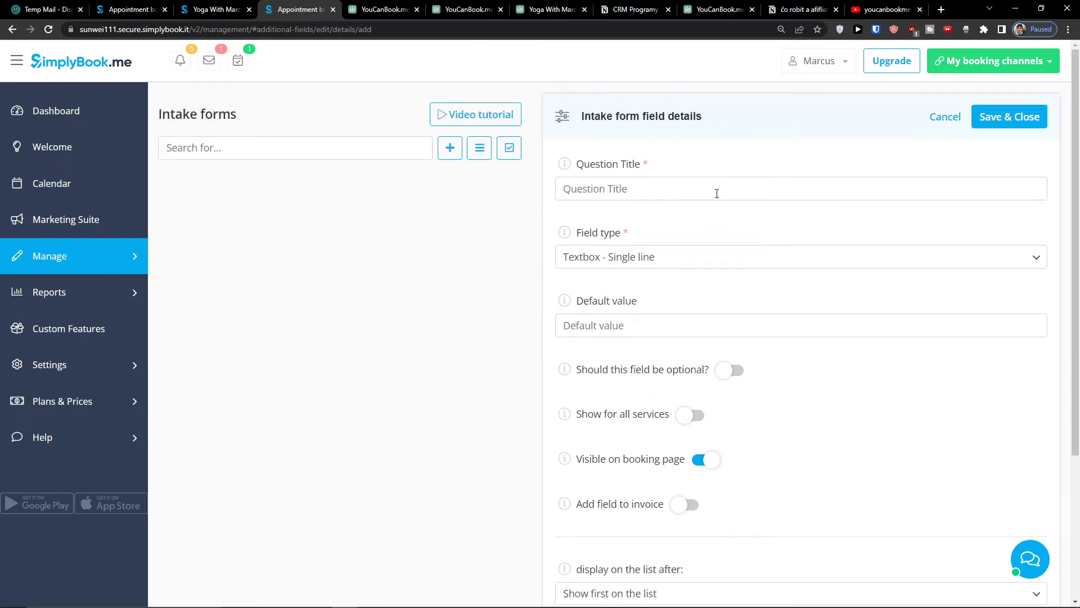
{"action": "scroll", "coordinate": [752, 304], "scroll_direction": "down", "scroll_amount": 4}
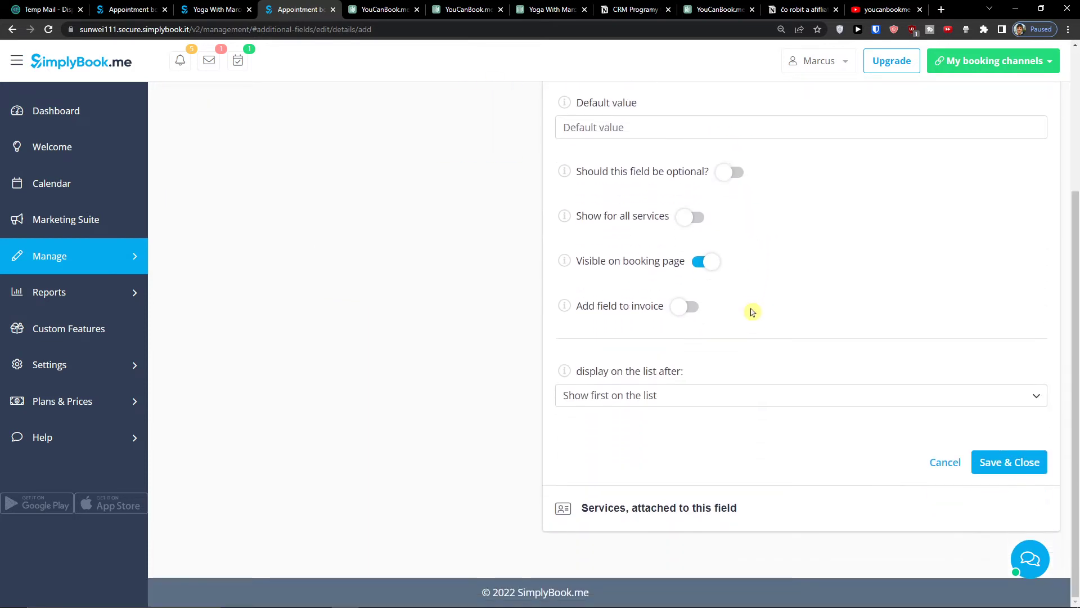
{"action": "scroll", "coordinate": [732, 326], "scroll_direction": "up", "scroll_amount": 2}
{"action": "left_click", "coordinate": [700, 354]}
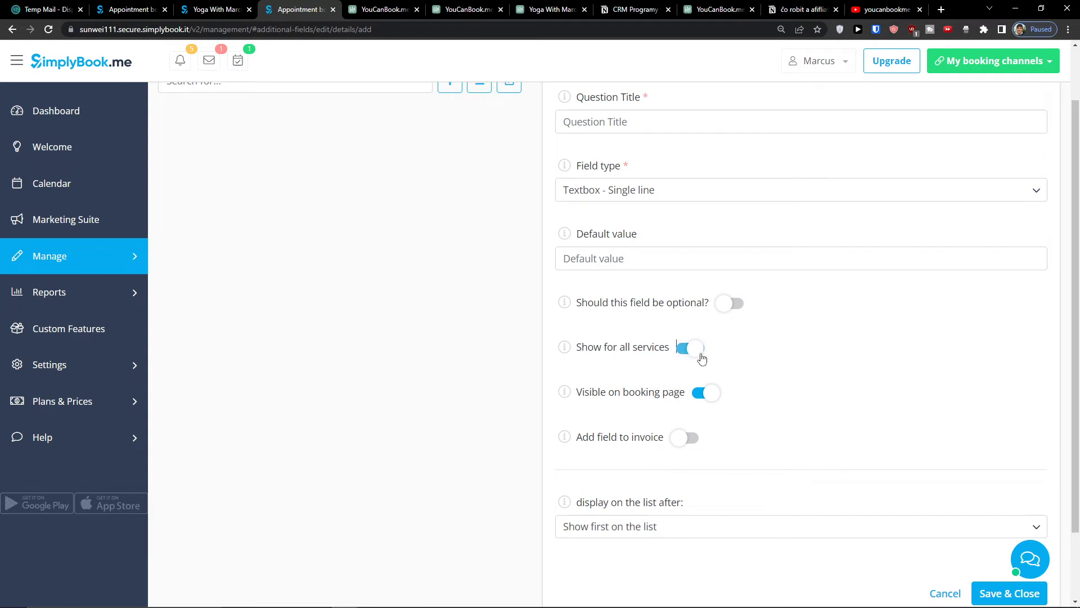
{"action": "scroll", "coordinate": [726, 352], "scroll_direction": "down", "scroll_amount": 3}
{"action": "scroll", "coordinate": [788, 365], "scroll_direction": "up", "scroll_amount": 4}
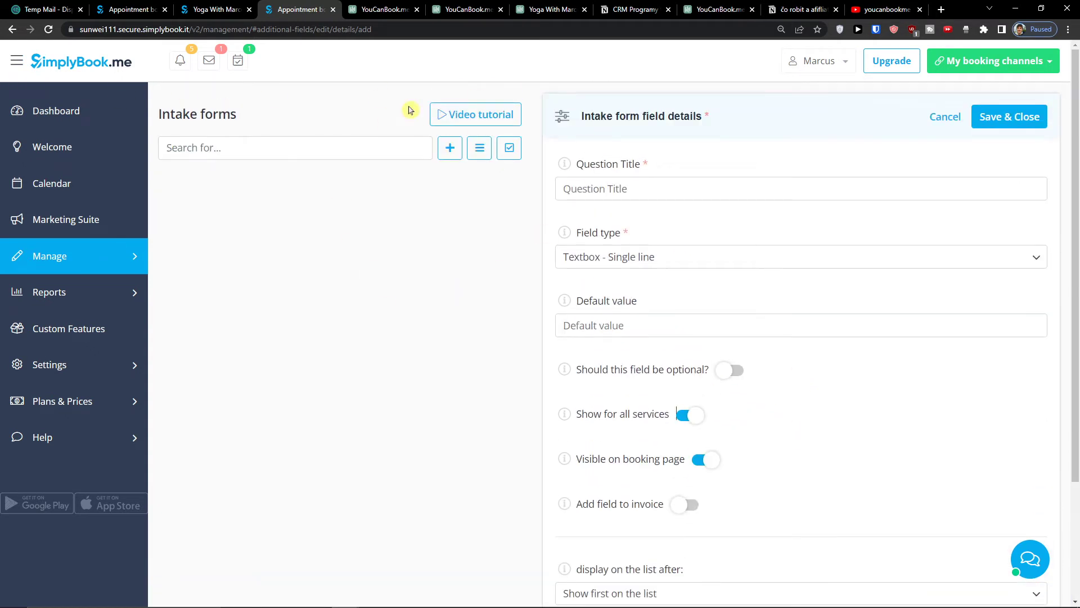
{"action": "left_click", "coordinate": [34, 290]}
{"action": "left_click", "coordinate": [49, 260]}
View the Calendar note types page and the Taxes page.
{"action": "mouse_move", "coordinate": [125, 269]}
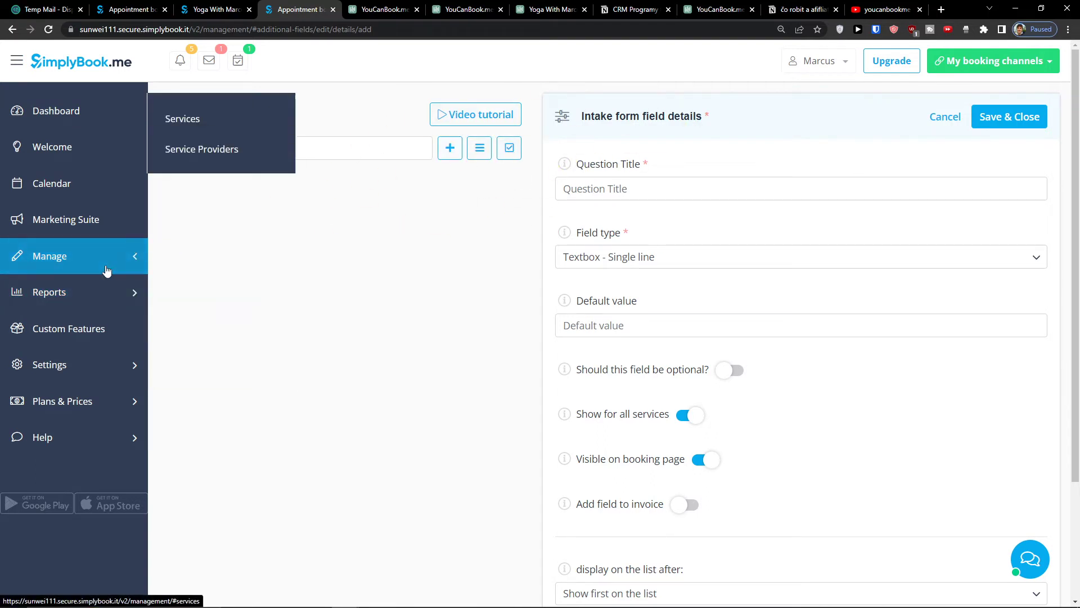
{"action": "left_click", "coordinate": [234, 332]}
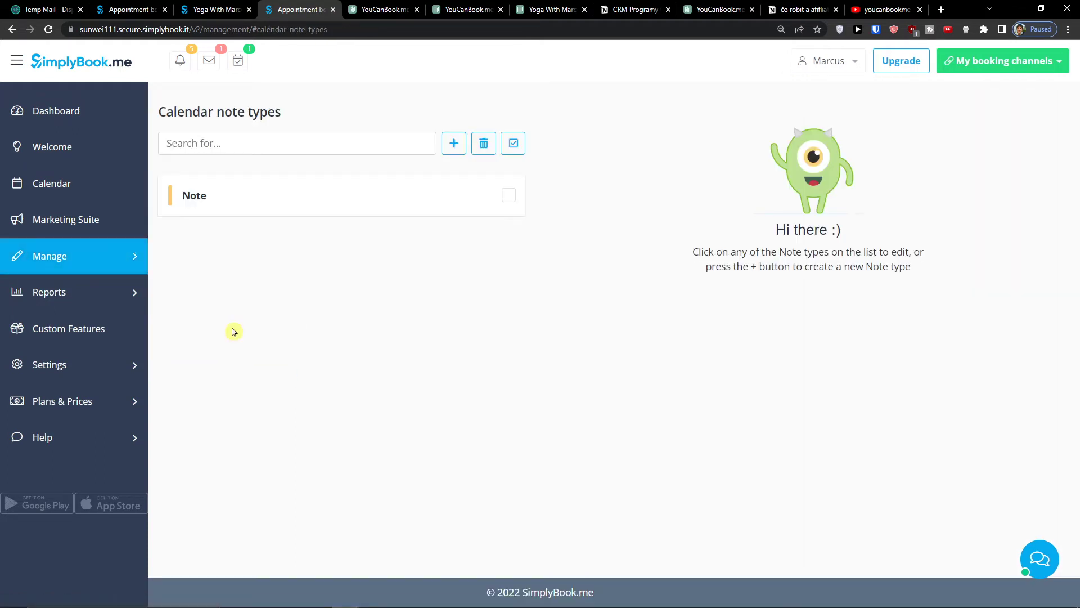
{"action": "mouse_move", "coordinate": [119, 268]}
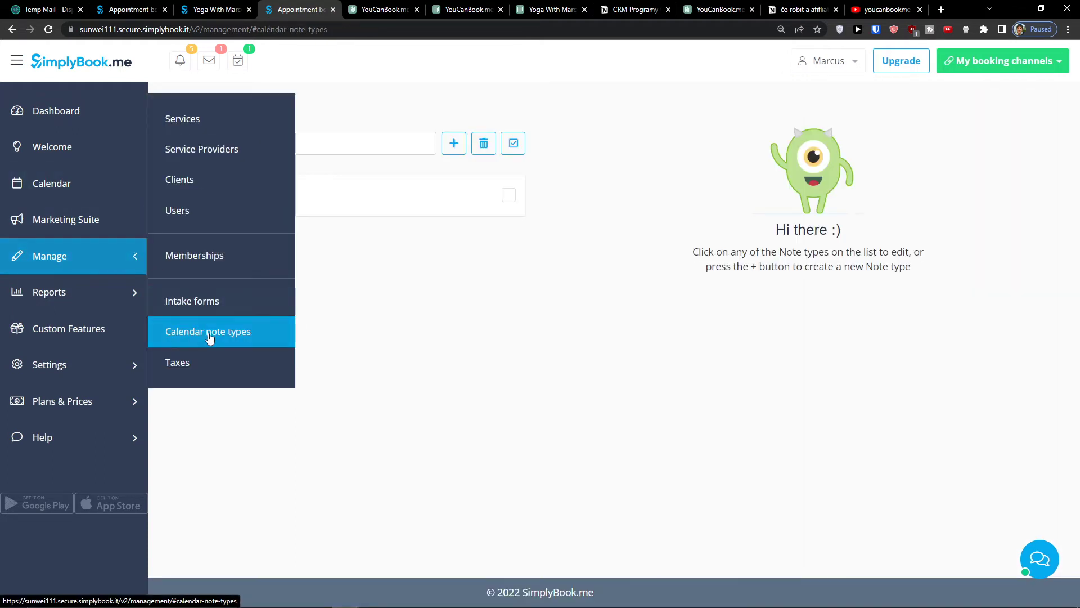
{"action": "left_click", "coordinate": [203, 365]}
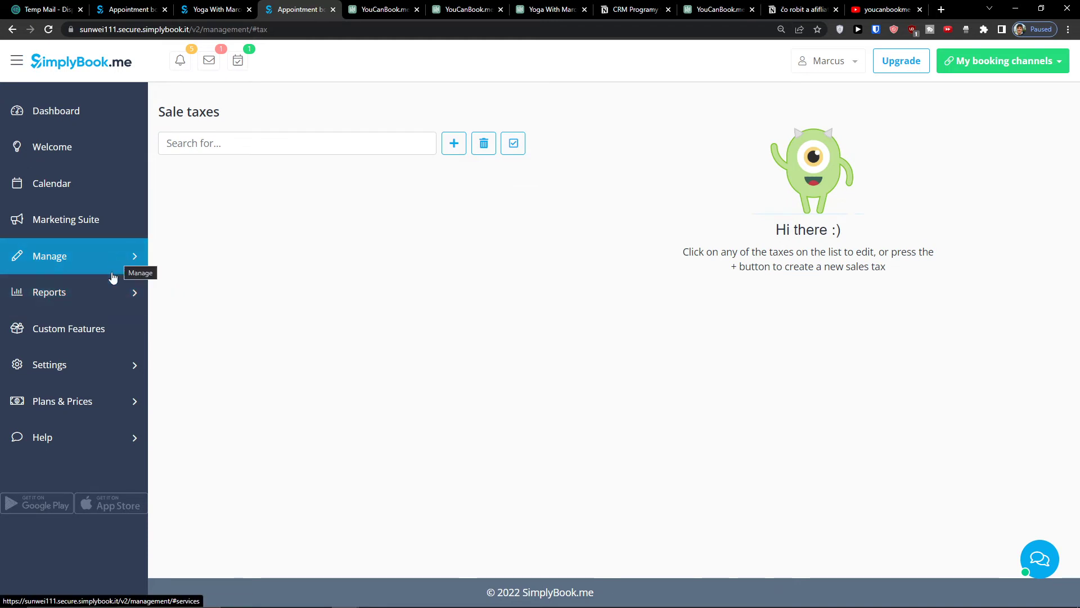
Open the Invoice Sales Report from Reports > Sales and scan its empty panels.
{"action": "mouse_move", "coordinate": [109, 295]}
{"action": "left_click", "coordinate": [268, 110]}
{"action": "scroll", "coordinate": [557, 376], "scroll_direction": "down", "scroll_amount": 2}
{"action": "scroll", "coordinate": [559, 377], "scroll_direction": "up", "scroll_amount": 2}
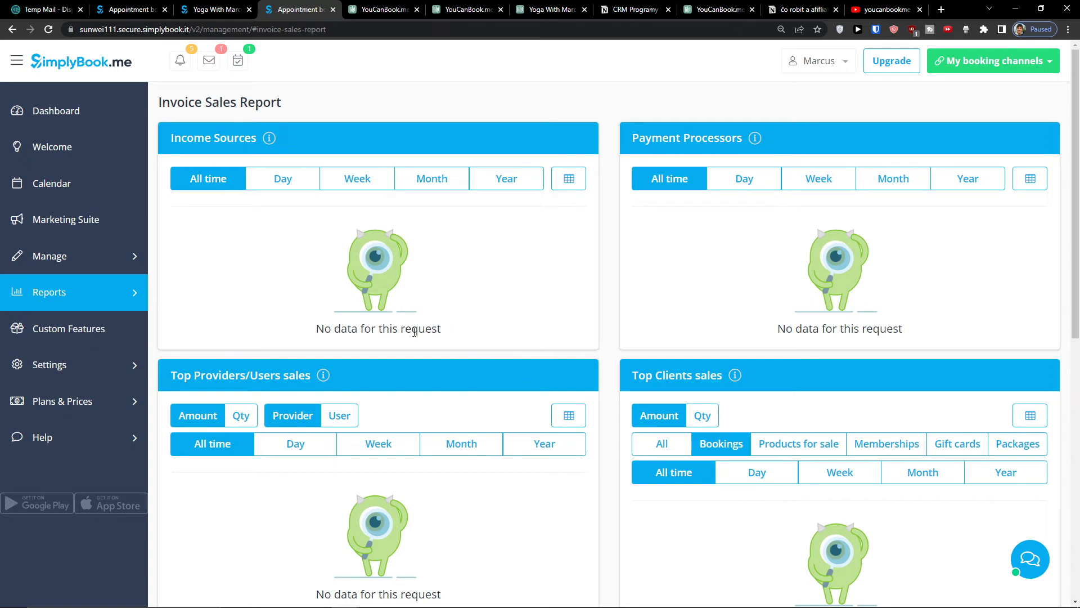
Browse the Custom Features list, noting Intake forms, Photo Gallery and Accept payments enabled.
{"action": "left_click", "coordinate": [141, 337]}
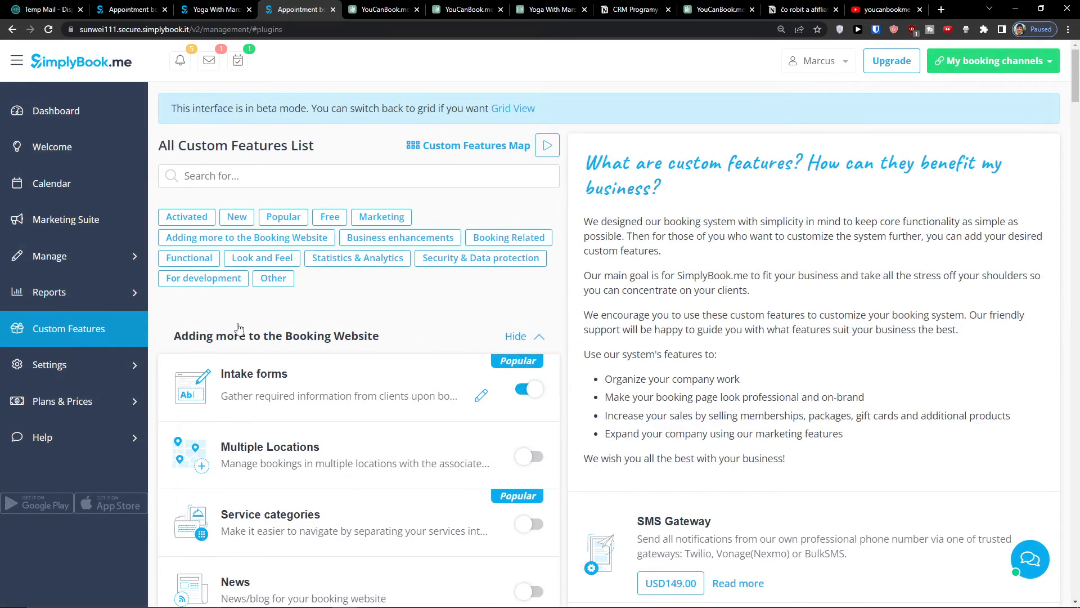
{"action": "scroll", "coordinate": [515, 332], "scroll_direction": "down", "scroll_amount": 2}
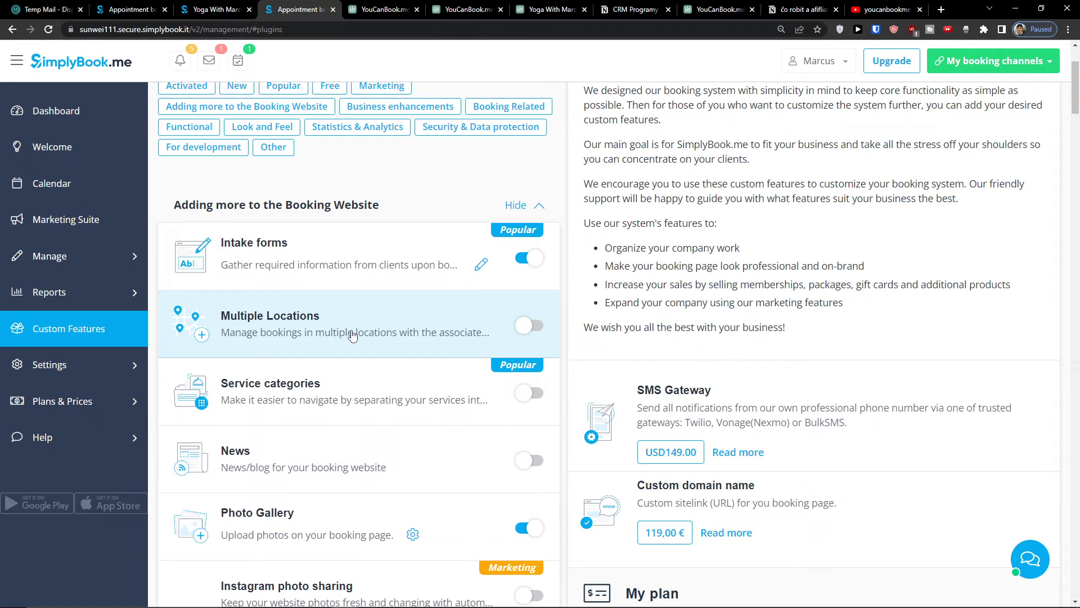
{"action": "scroll", "coordinate": [377, 382], "scroll_direction": "down", "scroll_amount": 2}
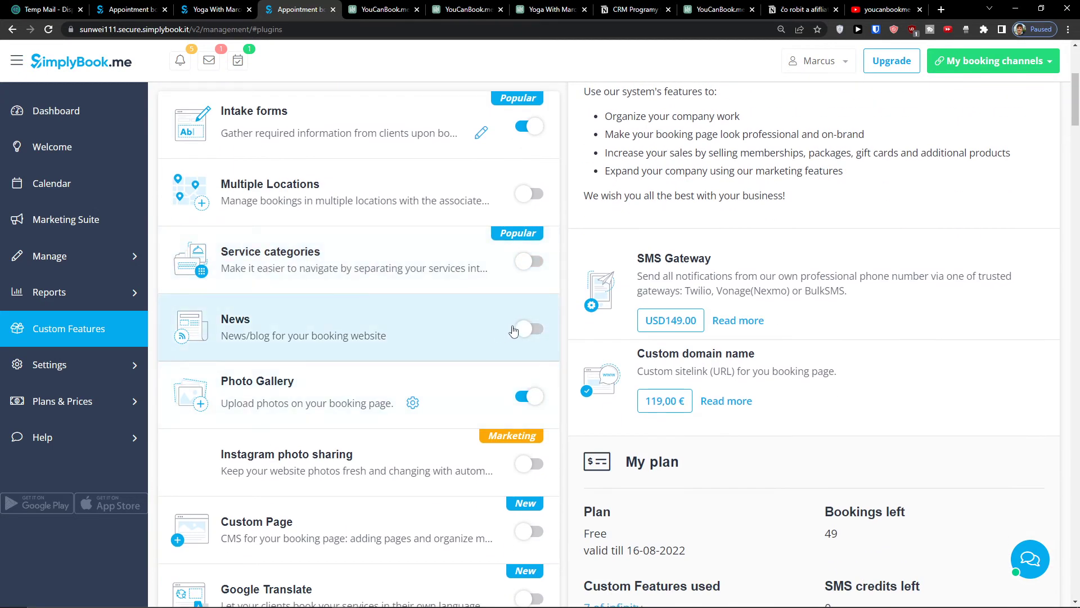
{"action": "scroll", "coordinate": [408, 384], "scroll_direction": "down", "scroll_amount": 2}
{"action": "scroll", "coordinate": [407, 385], "scroll_direction": "down", "scroll_amount": 2}
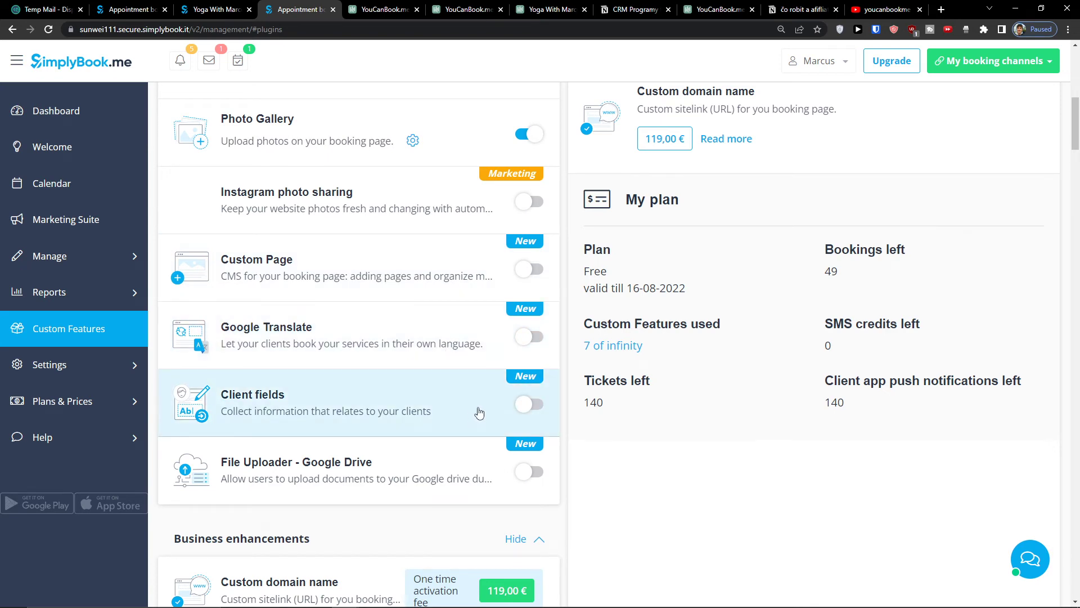
{"action": "scroll", "coordinate": [481, 407], "scroll_direction": "down", "scroll_amount": 10}
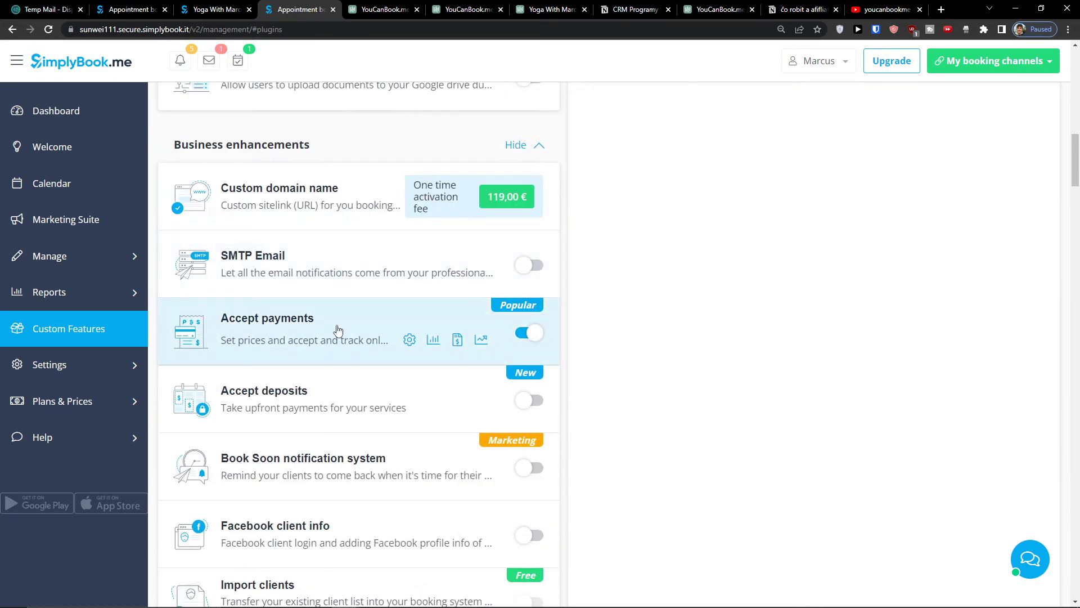
{"action": "scroll", "coordinate": [338, 331], "scroll_direction": "down", "scroll_amount": 7}
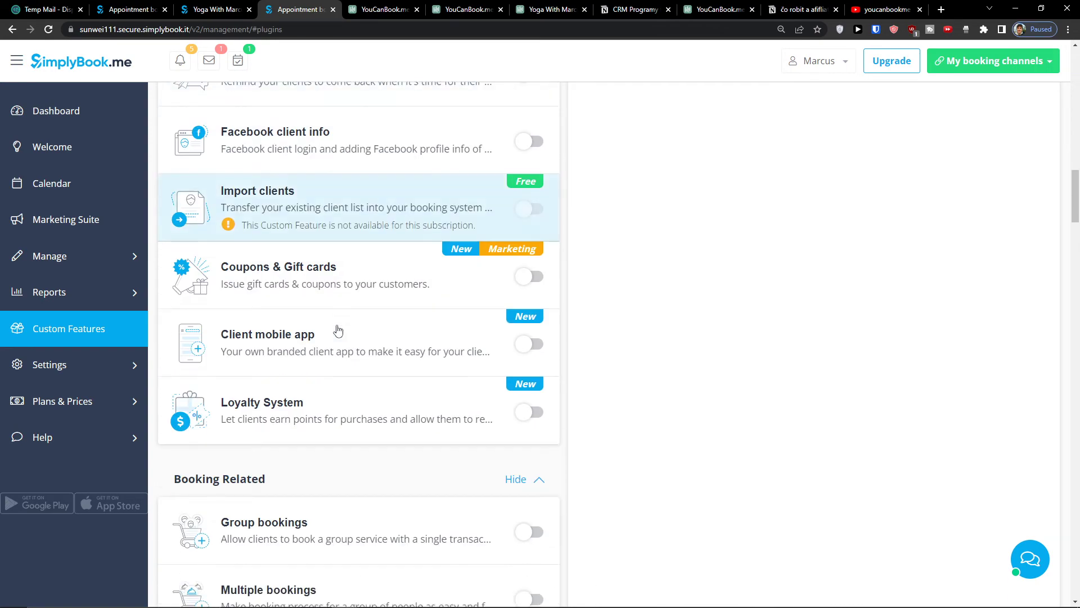
{"action": "scroll", "coordinate": [337, 329], "scroll_direction": "up", "scroll_amount": 17}
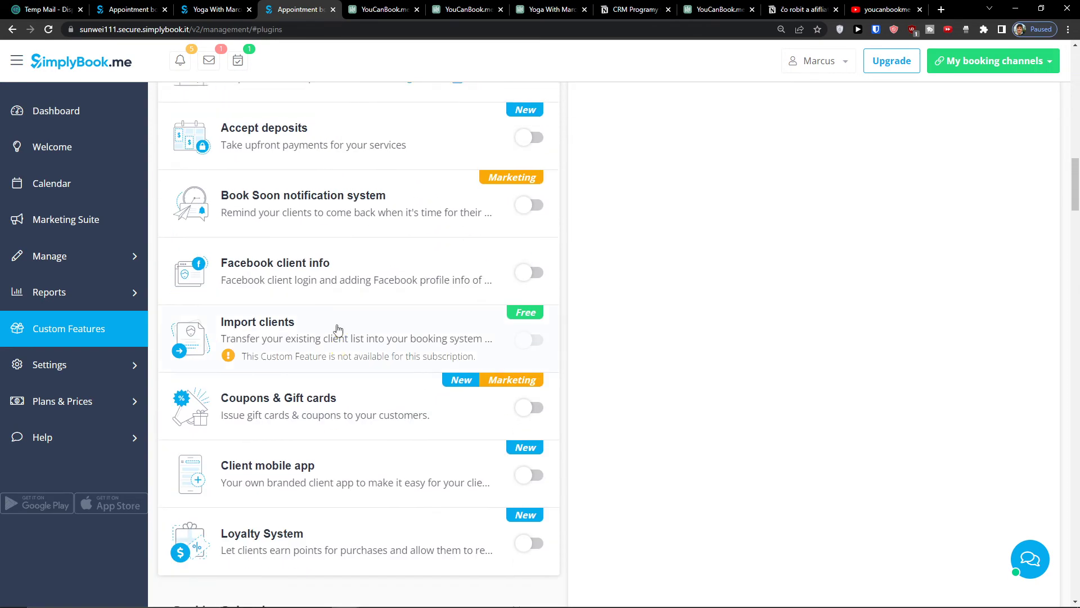
{"action": "scroll", "coordinate": [338, 329], "scroll_direction": "up", "scroll_amount": 9}
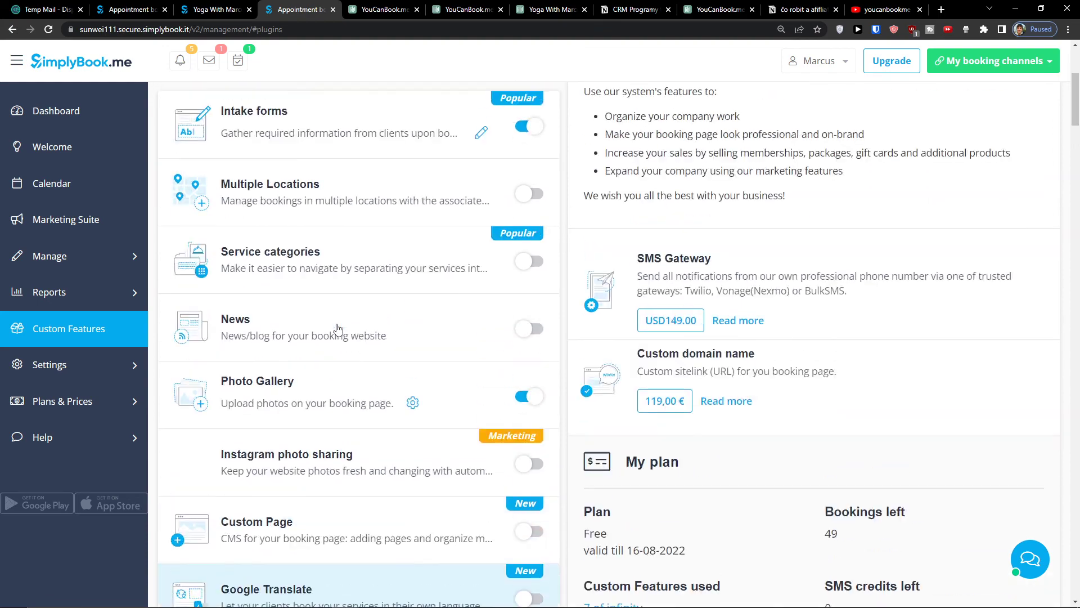
{"action": "scroll", "coordinate": [487, 275], "scroll_direction": "down", "scroll_amount": 2}
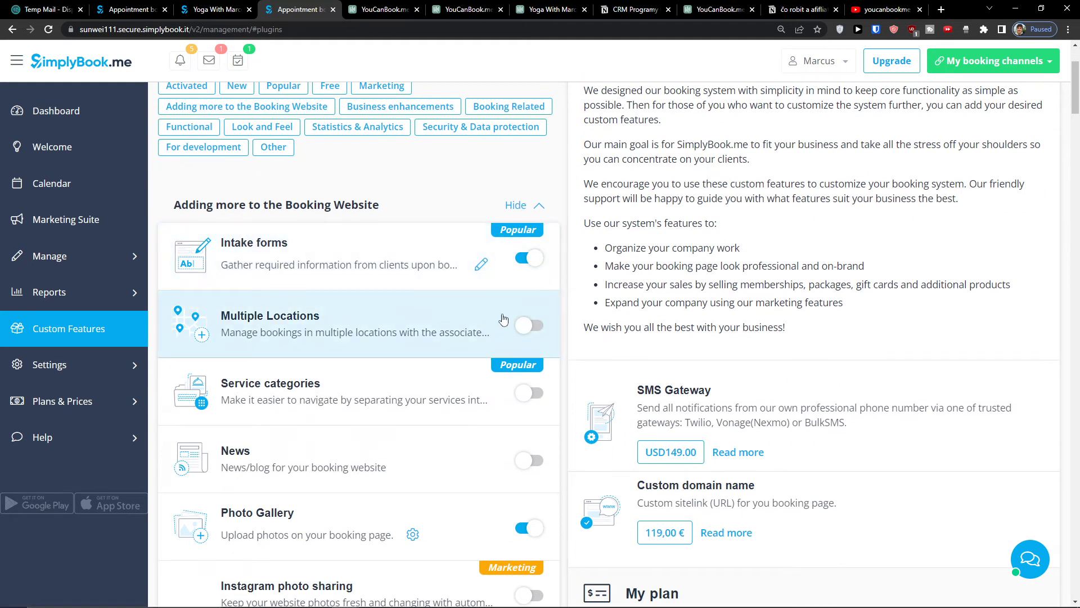
Turn on Multiple Locations and open its settings in a new browser tab.
{"action": "left_click", "coordinate": [523, 326]}
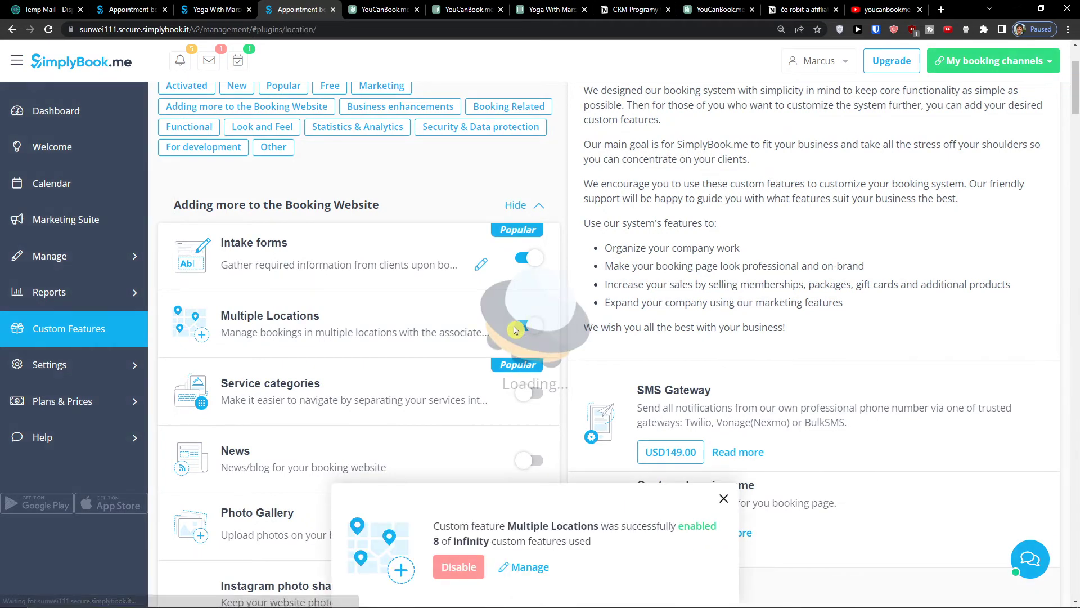
{"action": "left_click", "coordinate": [724, 499]}
{"action": "mouse_move", "coordinate": [110, 254]}
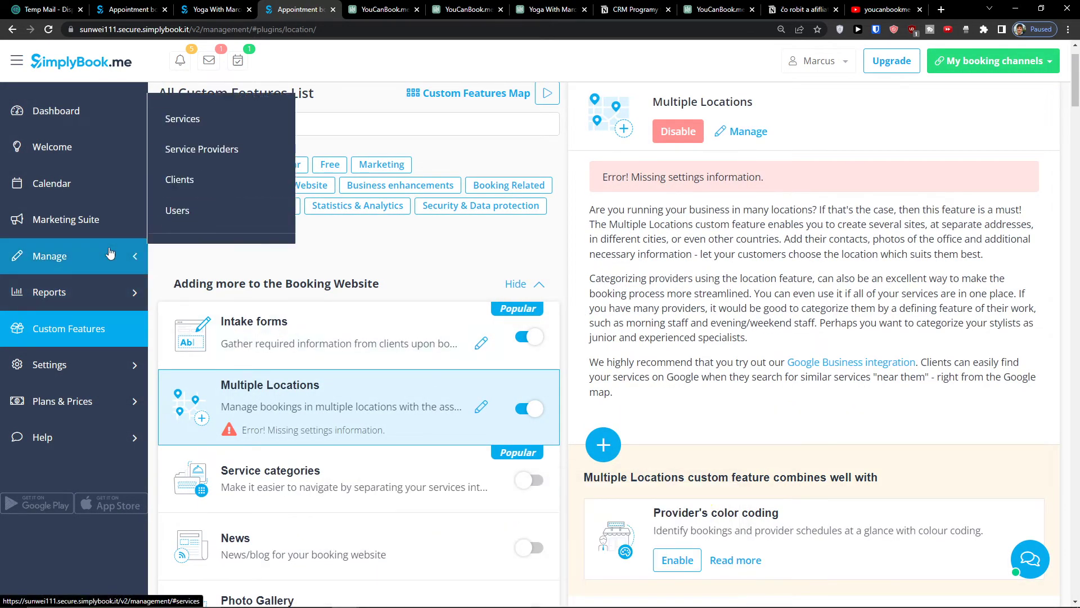
{"action": "middle_click", "coordinate": [482, 414]}
{"action": "scroll", "coordinate": [482, 415], "scroll_direction": "down", "scroll_amount": 15}
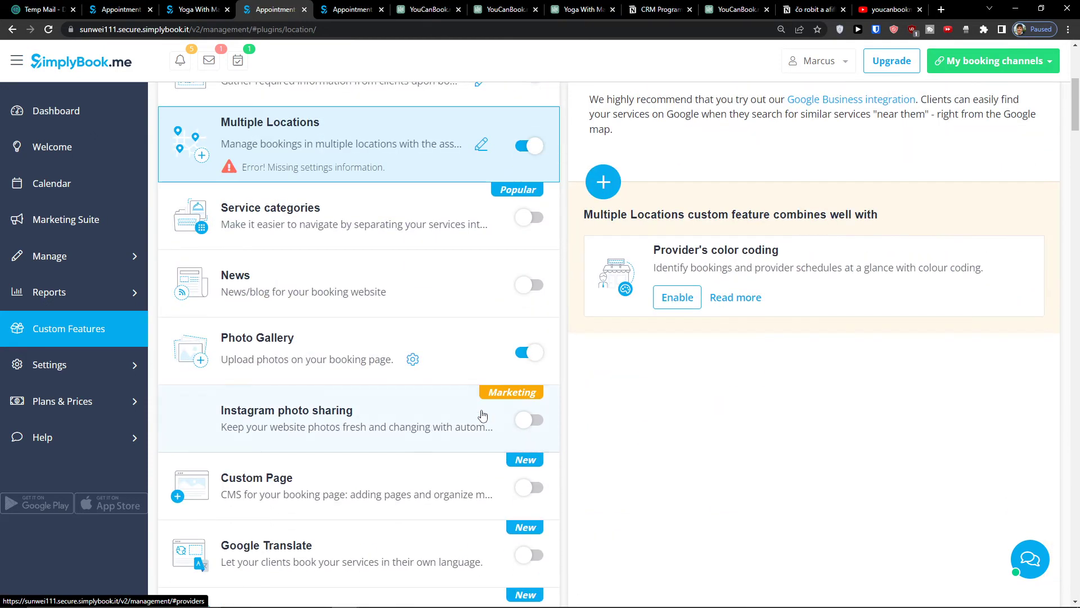
{"action": "scroll", "coordinate": [485, 415], "scroll_direction": "down", "scroll_amount": 3}
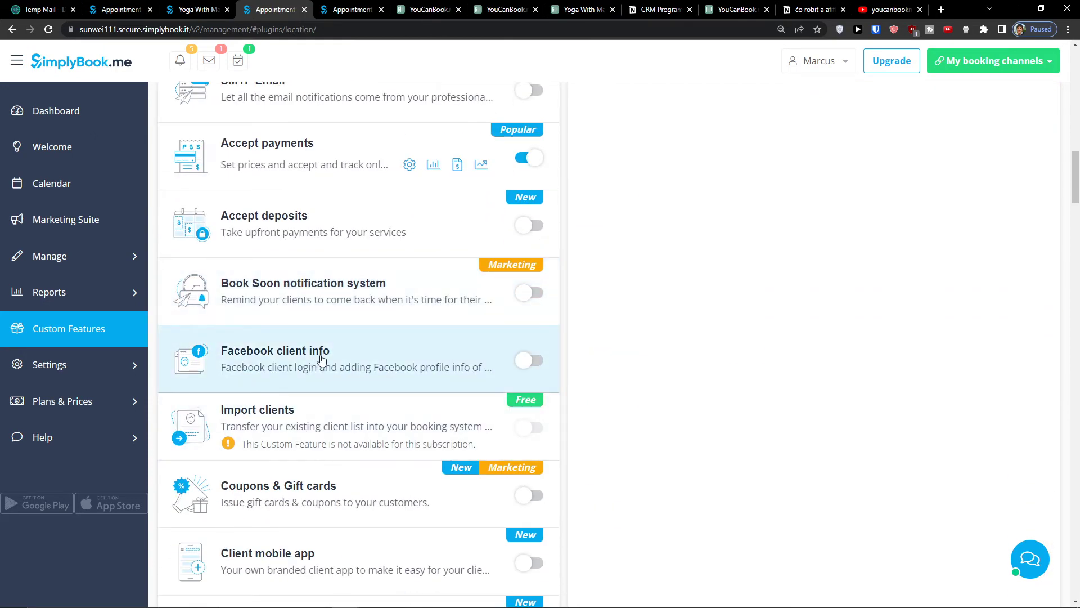
{"action": "scroll", "coordinate": [320, 360], "scroll_direction": "down", "scroll_amount": 2}
{"action": "scroll", "coordinate": [318, 362], "scroll_direction": "down", "scroll_amount": 5}
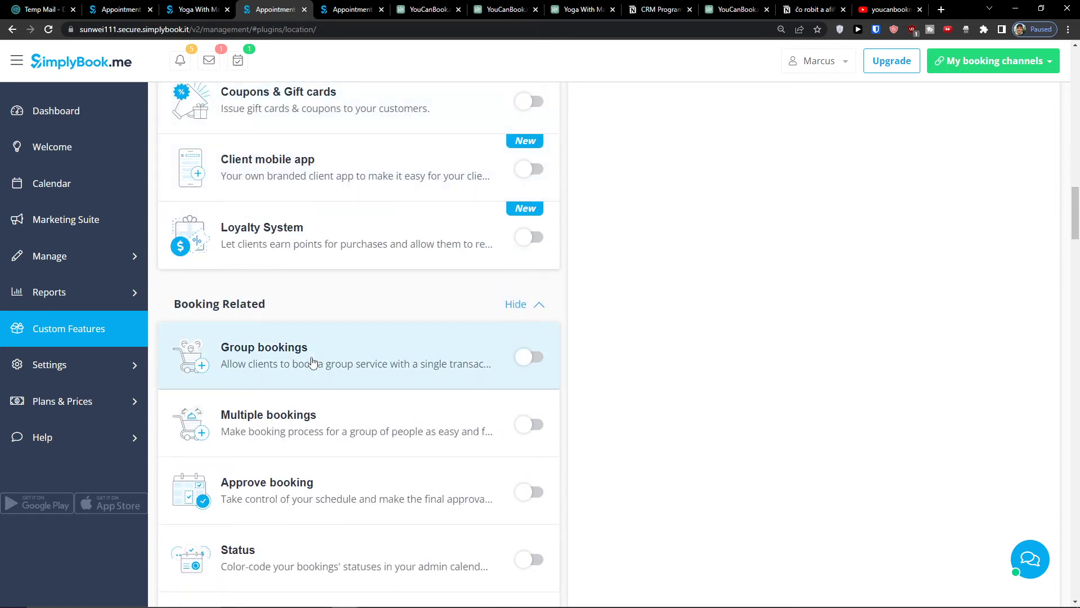
{"action": "scroll", "coordinate": [314, 362], "scroll_direction": "down", "scroll_amount": 5}
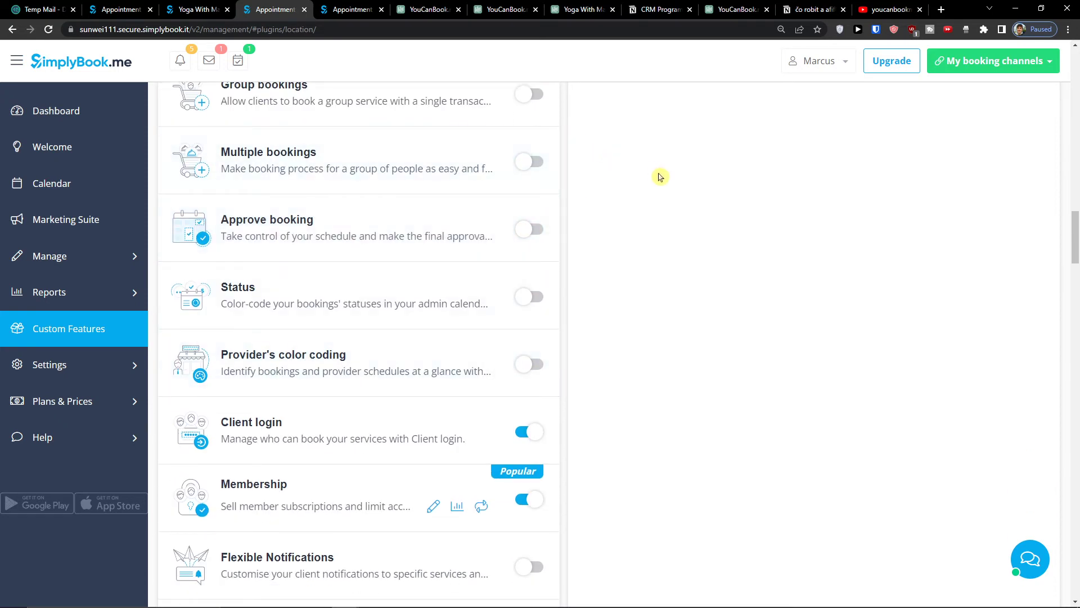
{"action": "scroll", "coordinate": [661, 179], "scroll_direction": "down", "scroll_amount": 10}
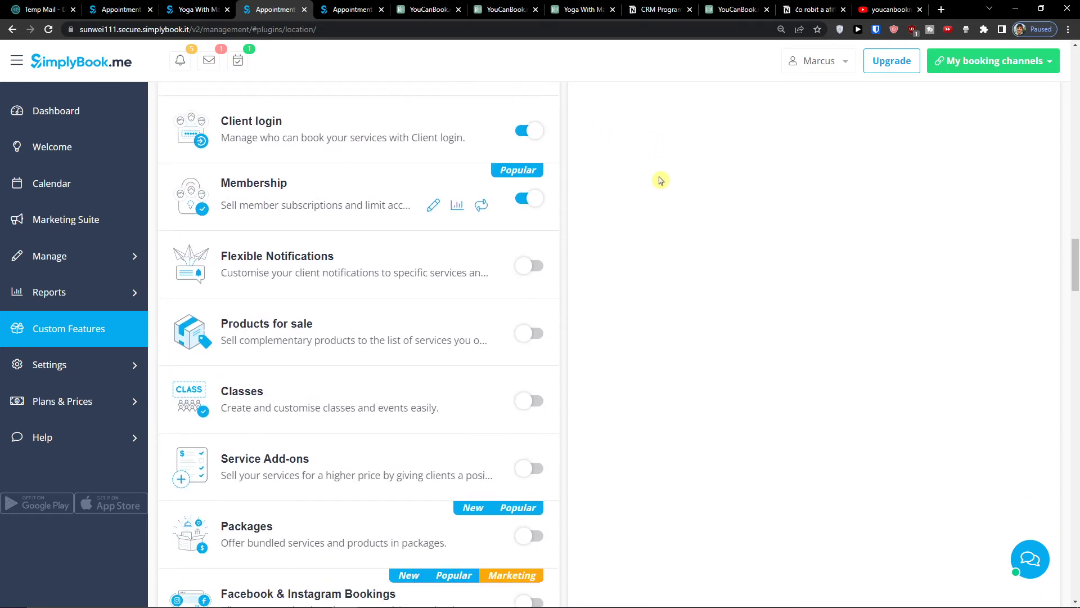
{"action": "scroll", "coordinate": [660, 180], "scroll_direction": "down", "scroll_amount": 10}
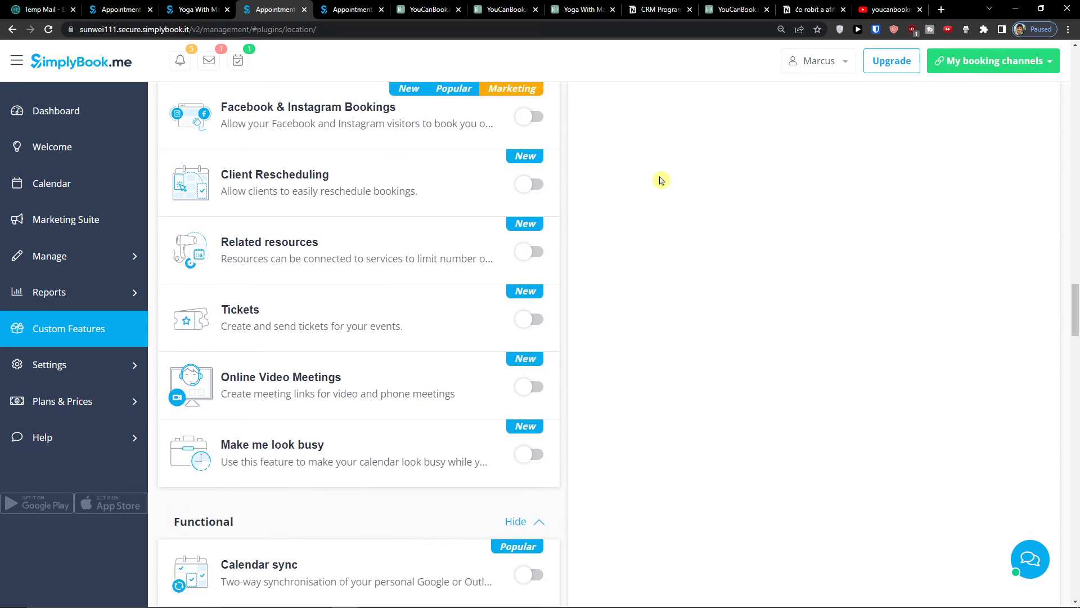
{"action": "scroll", "coordinate": [660, 180], "scroll_direction": "down", "scroll_amount": 2}
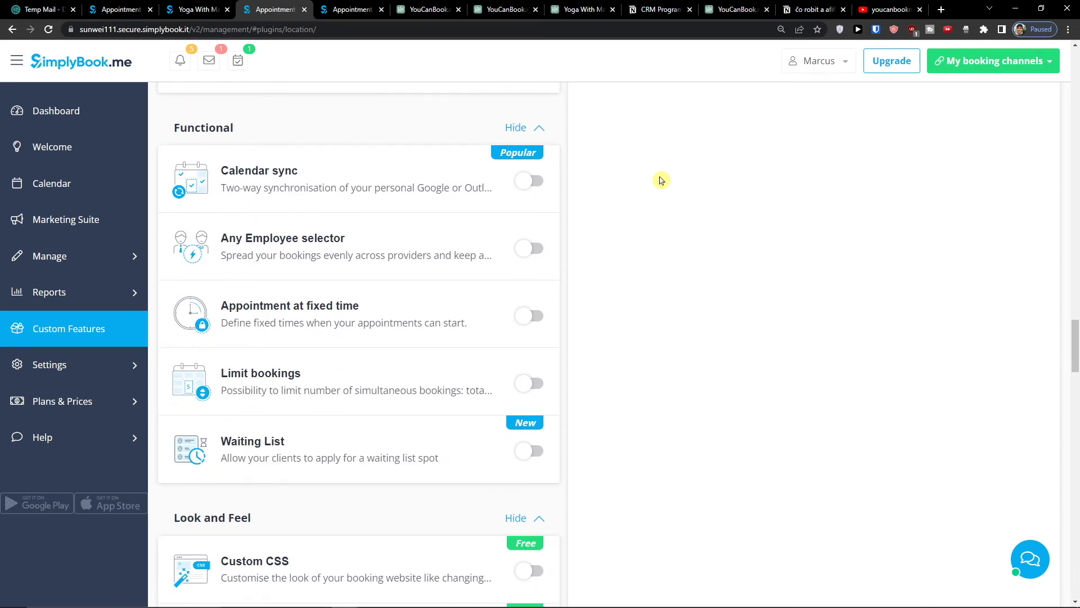
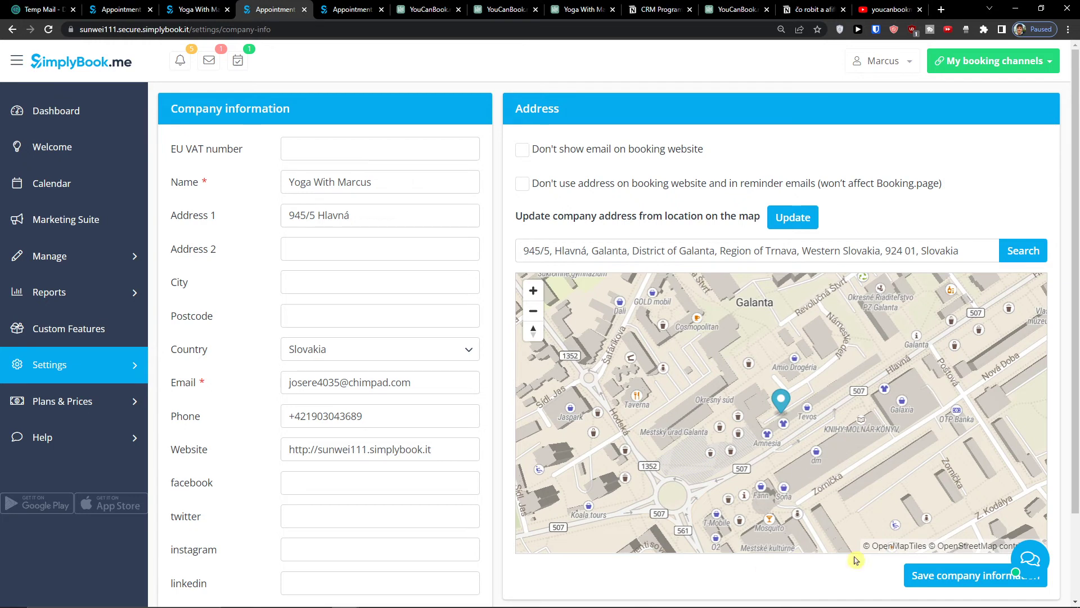
Open Company opening hours and move the Monday and Tuesday start times to 10:00.
{"action": "left_click", "coordinate": [110, 375]}
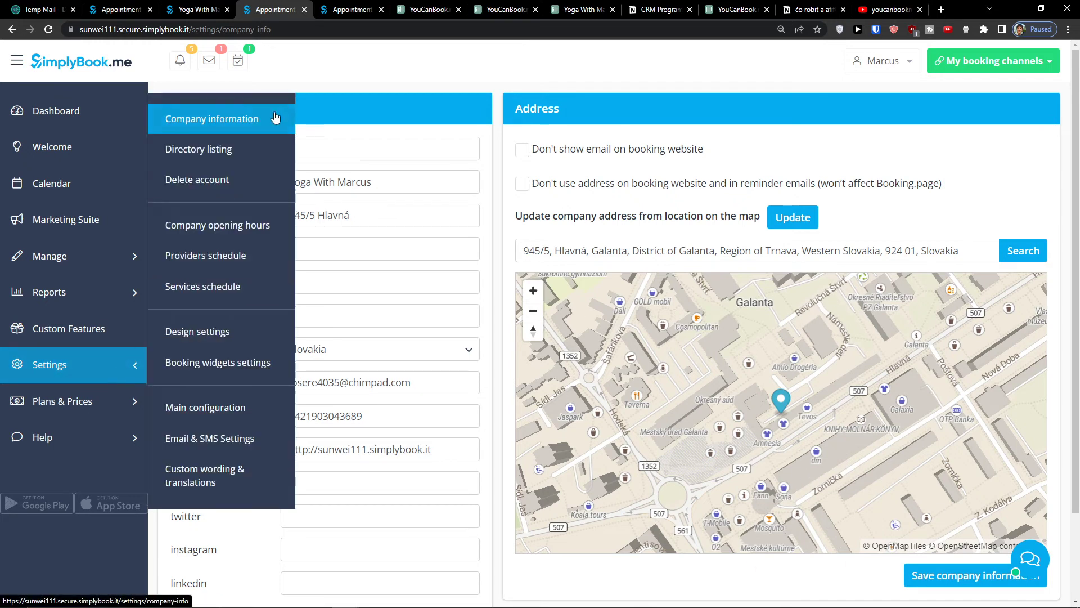
{"action": "left_click", "coordinate": [255, 149]}
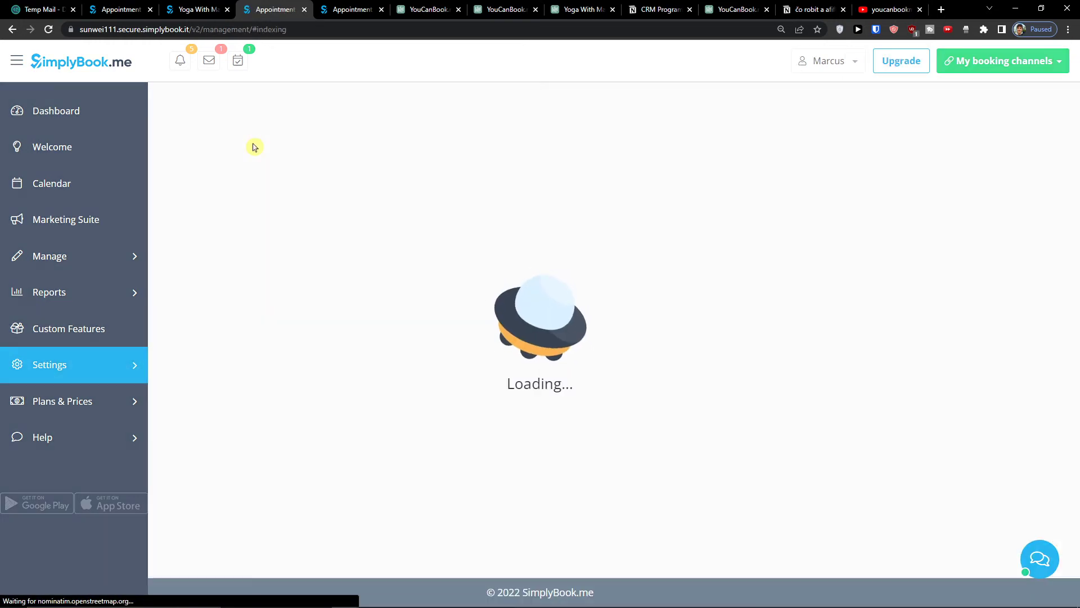
{"action": "left_click", "coordinate": [112, 372]}
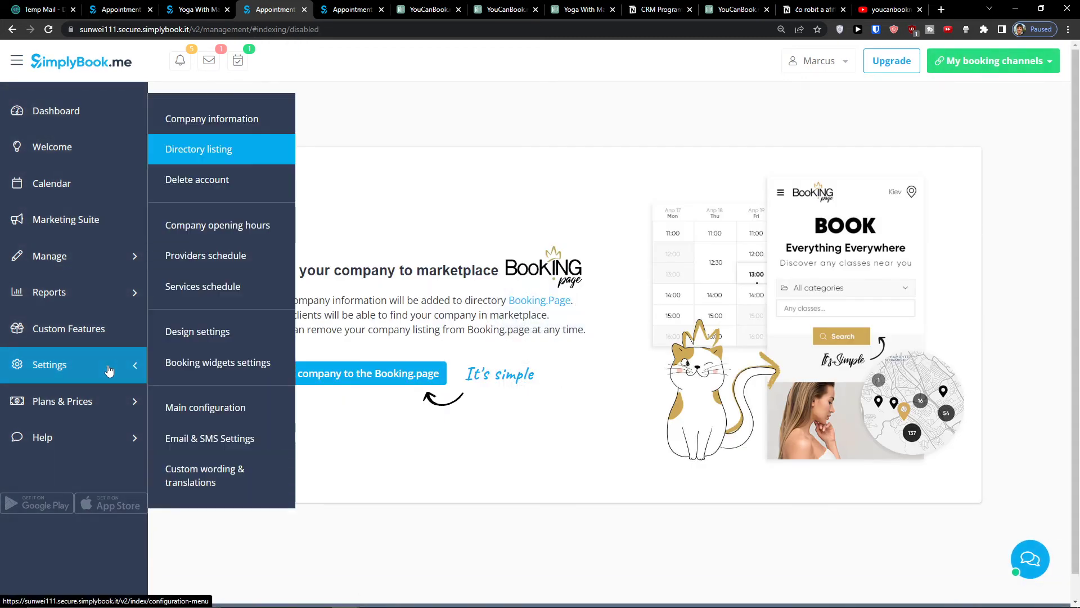
{"action": "left_click", "coordinate": [228, 233]}
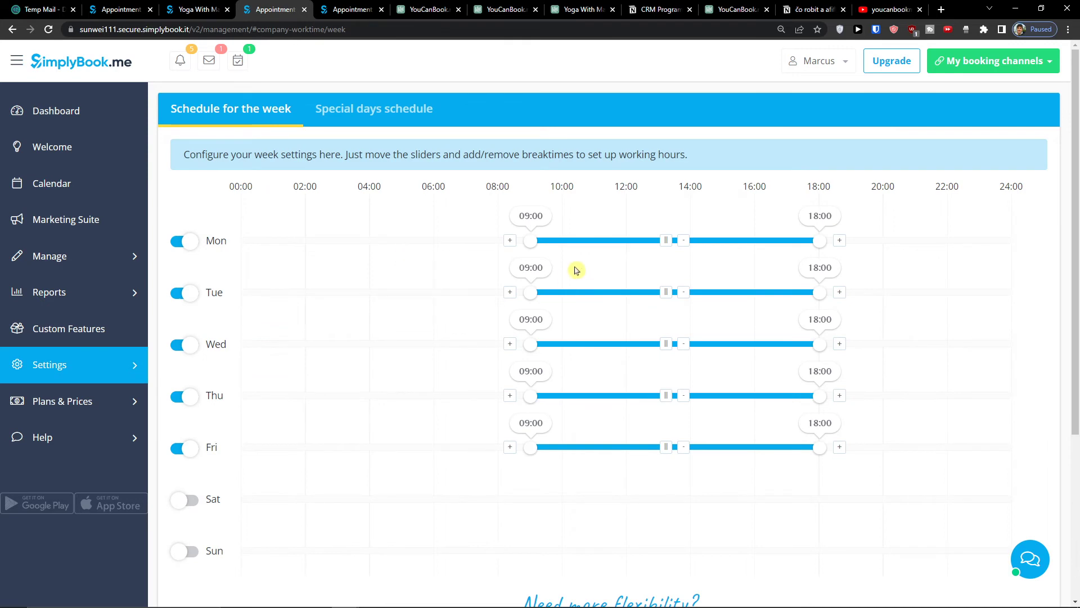
{"action": "scroll", "coordinate": [579, 276], "scroll_direction": "down", "scroll_amount": 4}
{"action": "scroll", "coordinate": [550, 275], "scroll_direction": "up", "scroll_amount": 4}
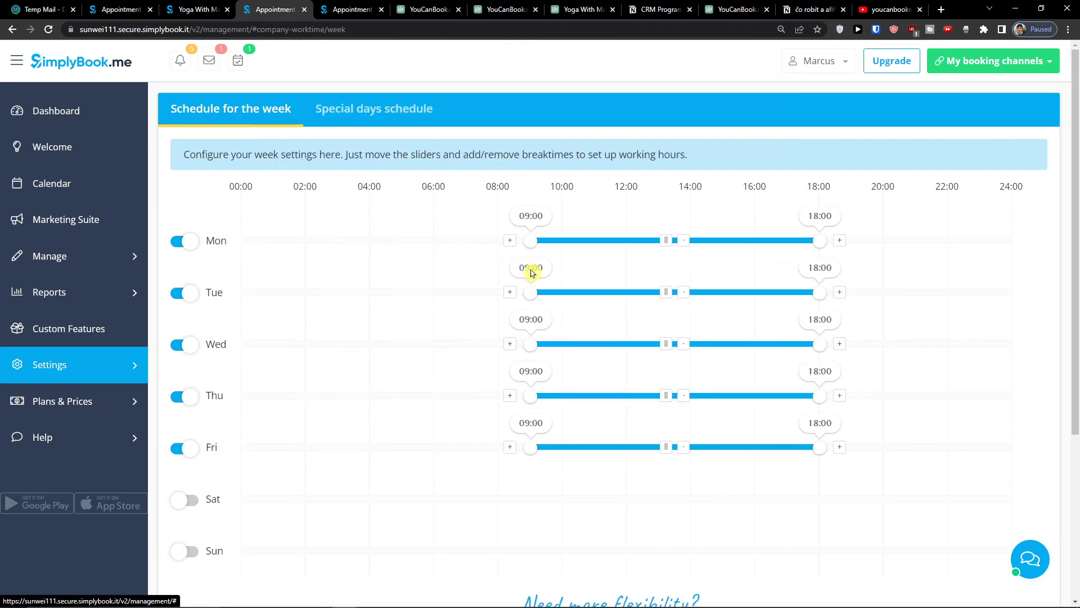
{"action": "left_click_drag", "start_coordinate": [521, 243], "coordinate": [552, 244]}
{"action": "left_click_drag", "start_coordinate": [535, 292], "coordinate": [557, 298]}
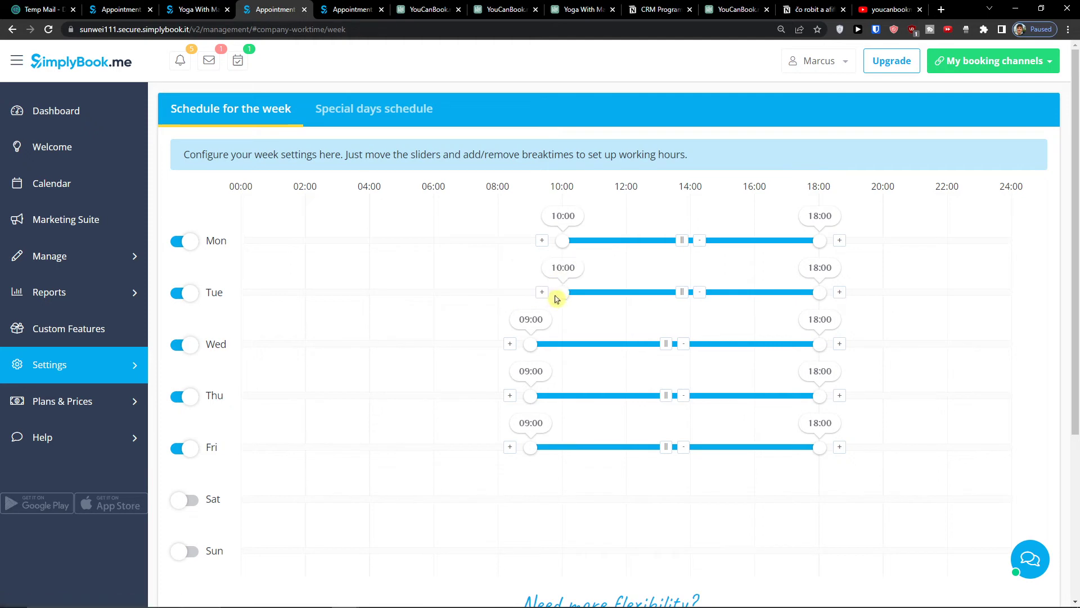
Add 13:00–14:00 breaks Wednesday to Friday and 14:00–15:00 breaks on Monday and Tuesday.
{"action": "left_click", "coordinate": [668, 395]}
{"action": "left_click", "coordinate": [667, 344]}
{"action": "left_click", "coordinate": [682, 292]}
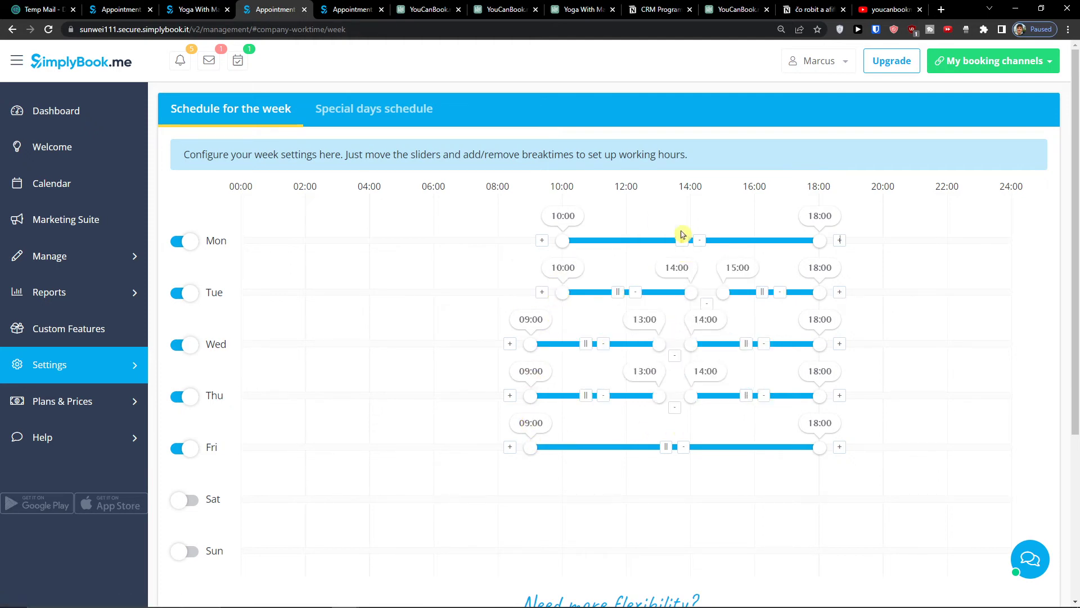
{"action": "left_click", "coordinate": [682, 240]}
{"action": "left_click", "coordinate": [667, 446]}
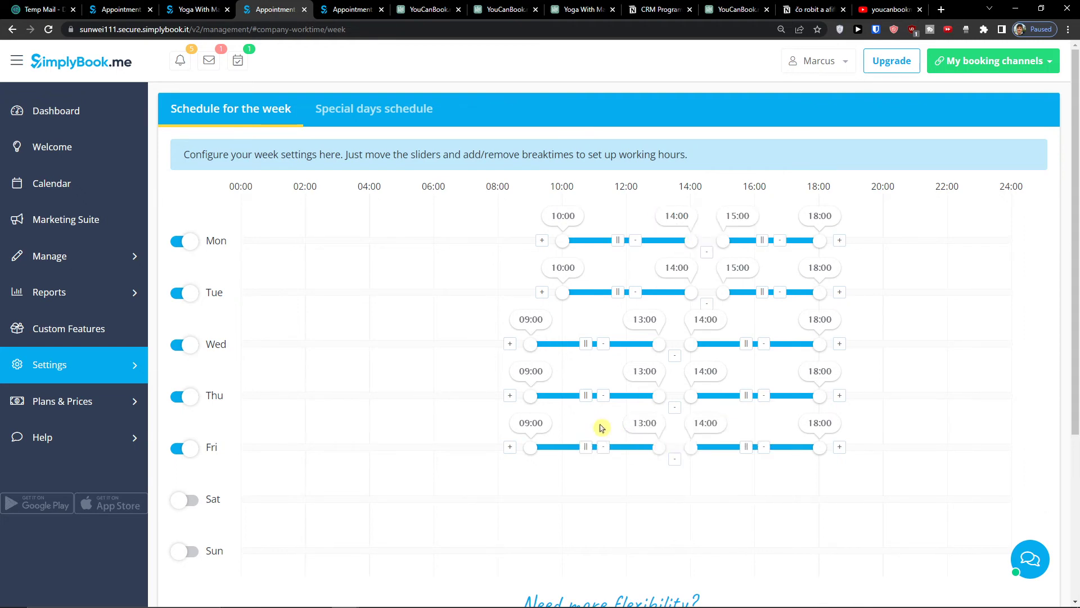
Open the business on Sunday with hours 09:00–12:00.
{"action": "scroll", "coordinate": [163, 530], "scroll_direction": "down", "scroll_amount": 2}
{"action": "left_click", "coordinate": [193, 424]}
{"action": "left_click_drag", "start_coordinate": [831, 428], "coordinate": [615, 443]}
{"action": "scroll", "coordinate": [386, 372], "scroll_direction": "up", "scroll_amount": 3}
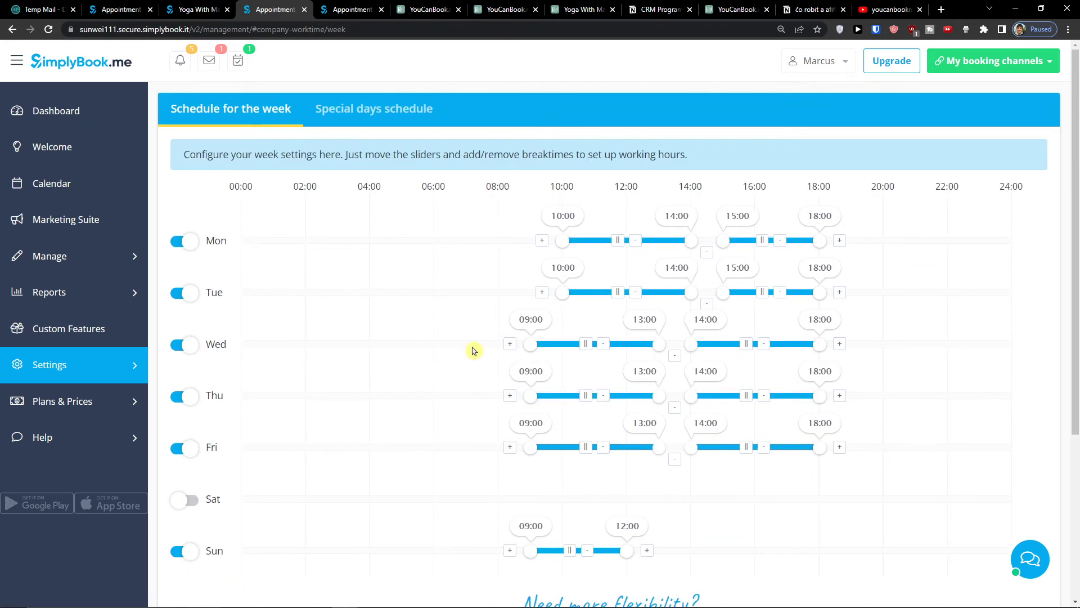
{"action": "scroll", "coordinate": [838, 299], "scroll_direction": "down", "scroll_amount": 5}
{"action": "scroll", "coordinate": [808, 357], "scroll_direction": "up", "scroll_amount": 4}
{"action": "left_click", "coordinate": [101, 372]}
Review the Providers schedule, Services schedule and company opening hours pages.
{"action": "left_click", "coordinate": [248, 268]}
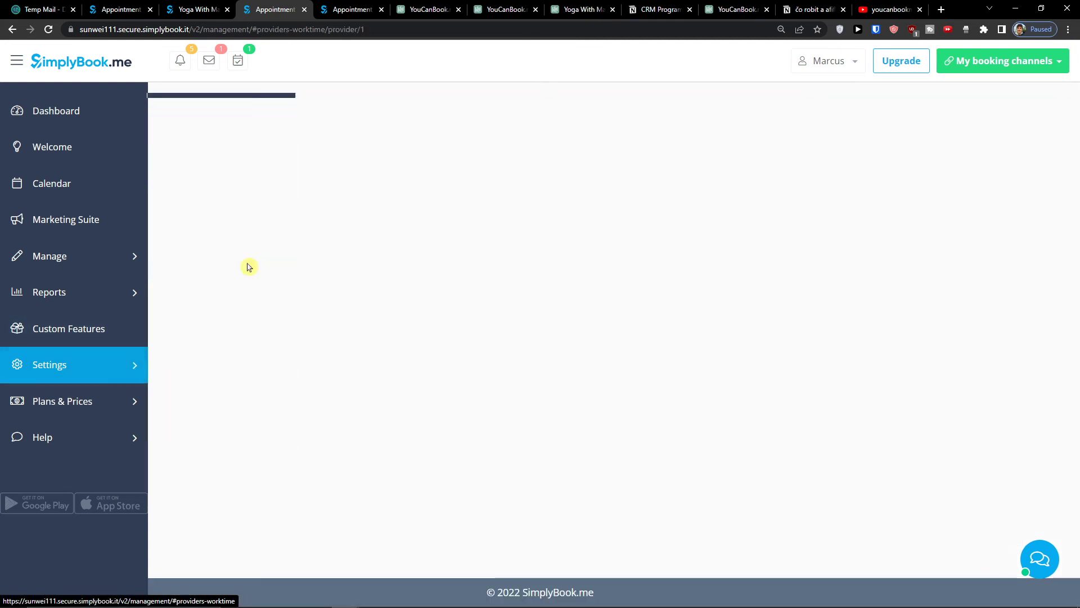
{"action": "left_click", "coordinate": [115, 367]}
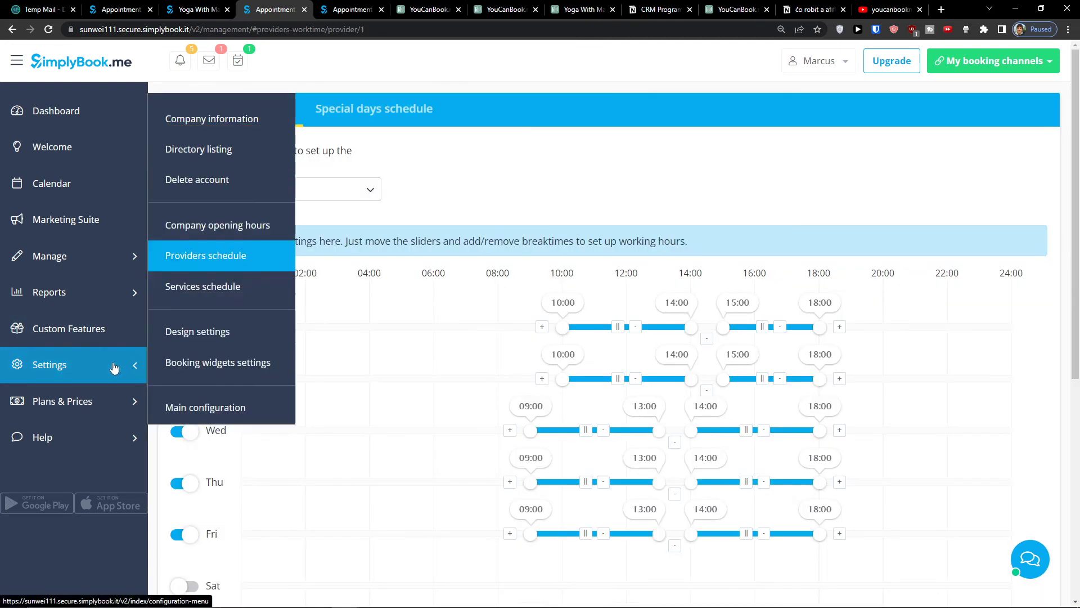
{"action": "left_click", "coordinate": [214, 287]}
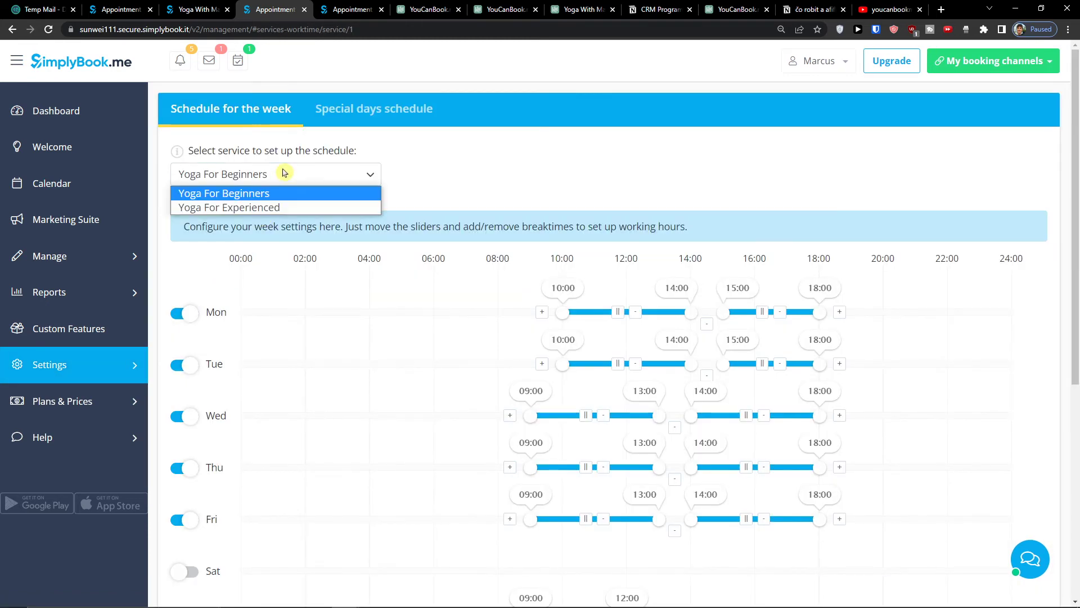
{"action": "left_click", "coordinate": [96, 374]}
{"action": "left_click", "coordinate": [248, 230]}
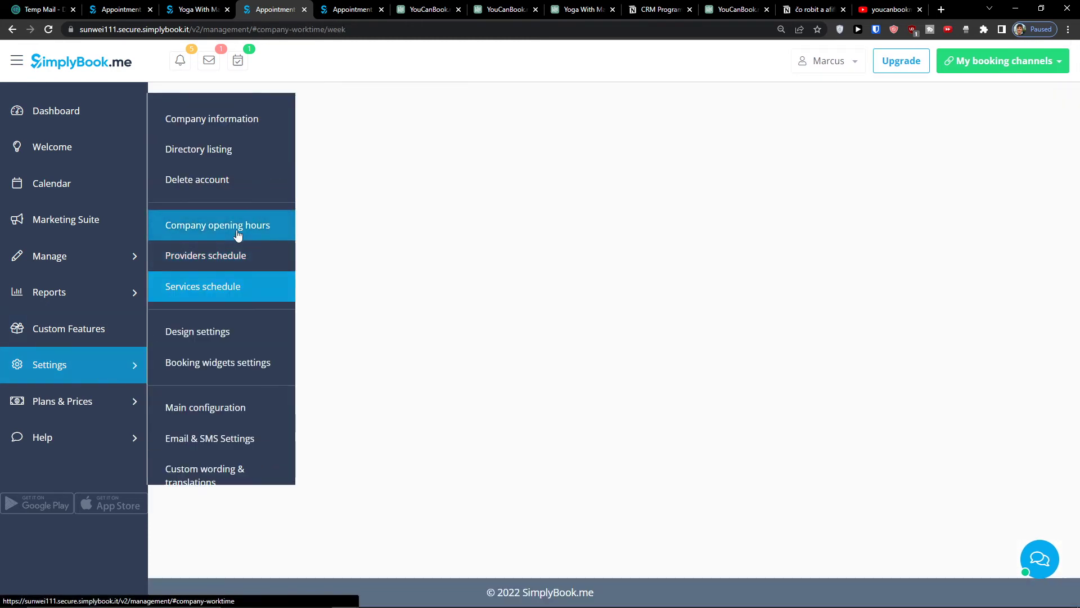
{"action": "left_click", "coordinate": [123, 374]}
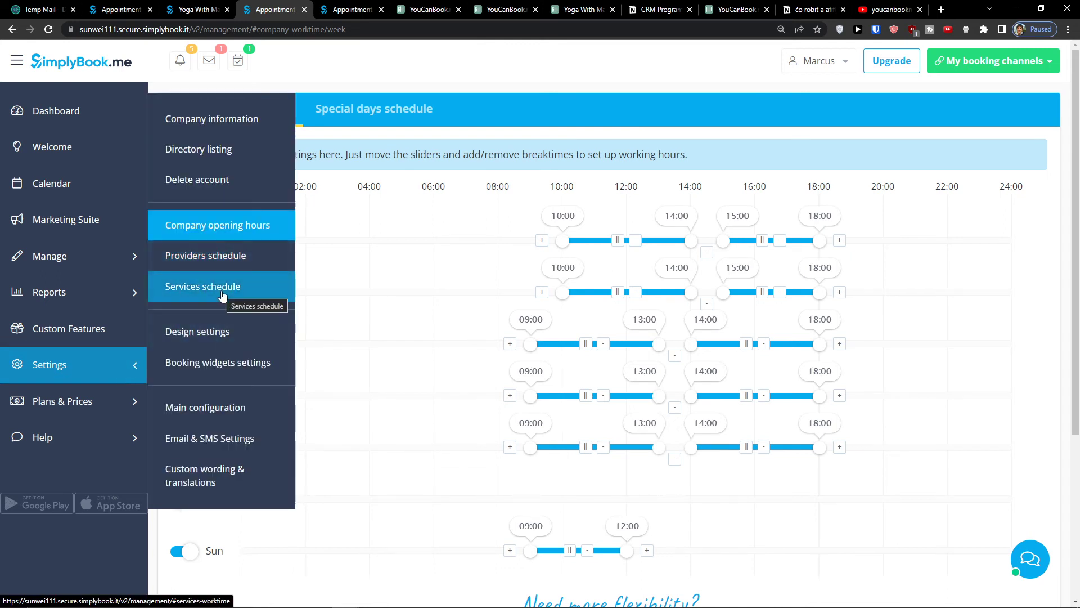
{"action": "left_click", "coordinate": [256, 288]}
View the Yoga For Experienced service schedule, then the Yoga For Beginners one.
{"action": "left_click", "coordinate": [293, 179]}
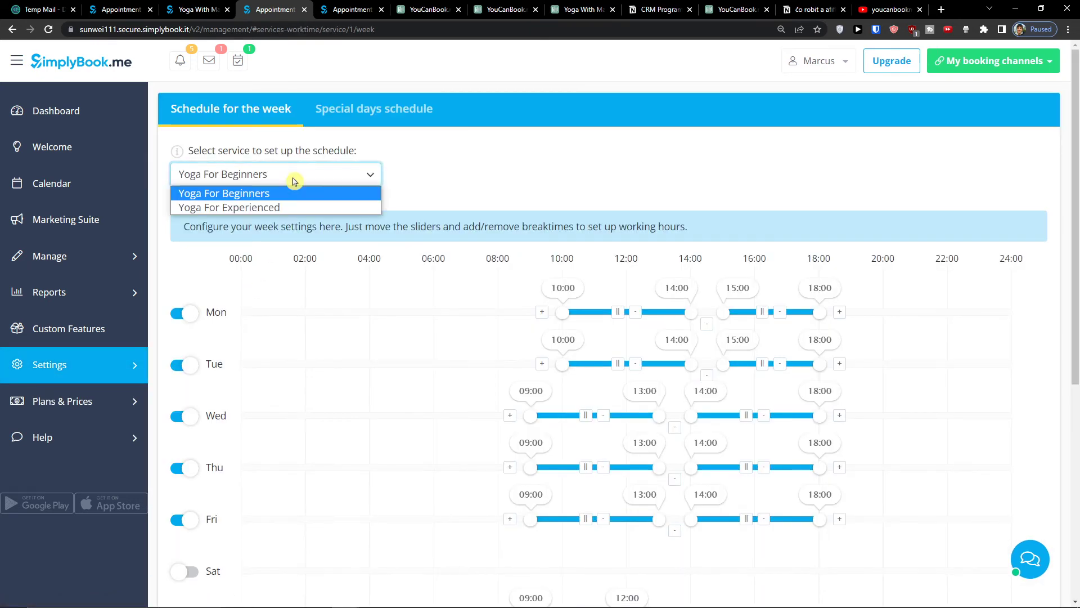
{"action": "left_click", "coordinate": [290, 207]}
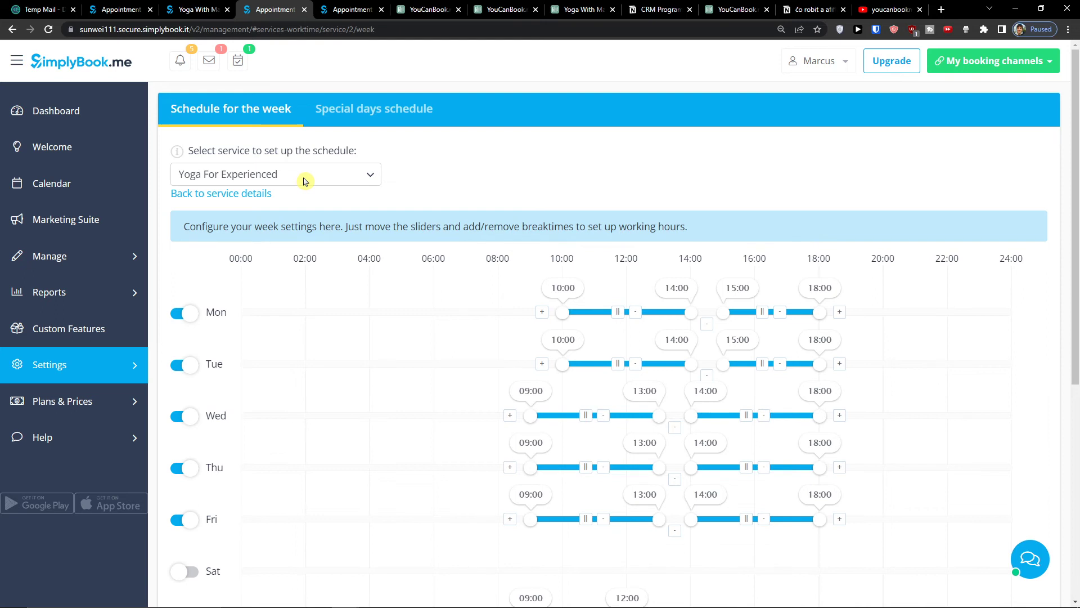
{"action": "left_click", "coordinate": [304, 179]}
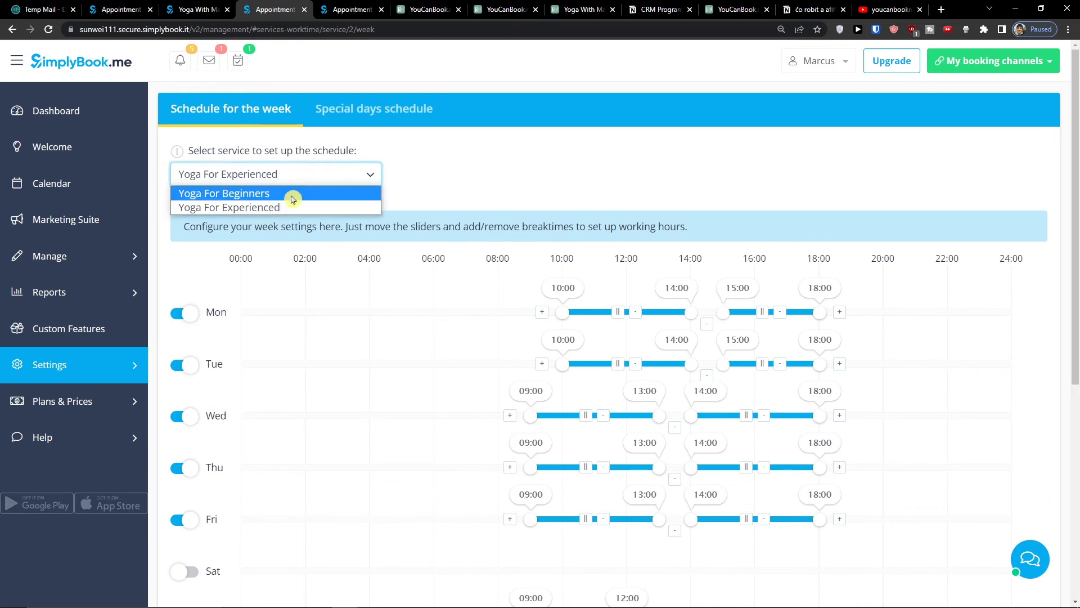
{"action": "left_click", "coordinate": [292, 199]}
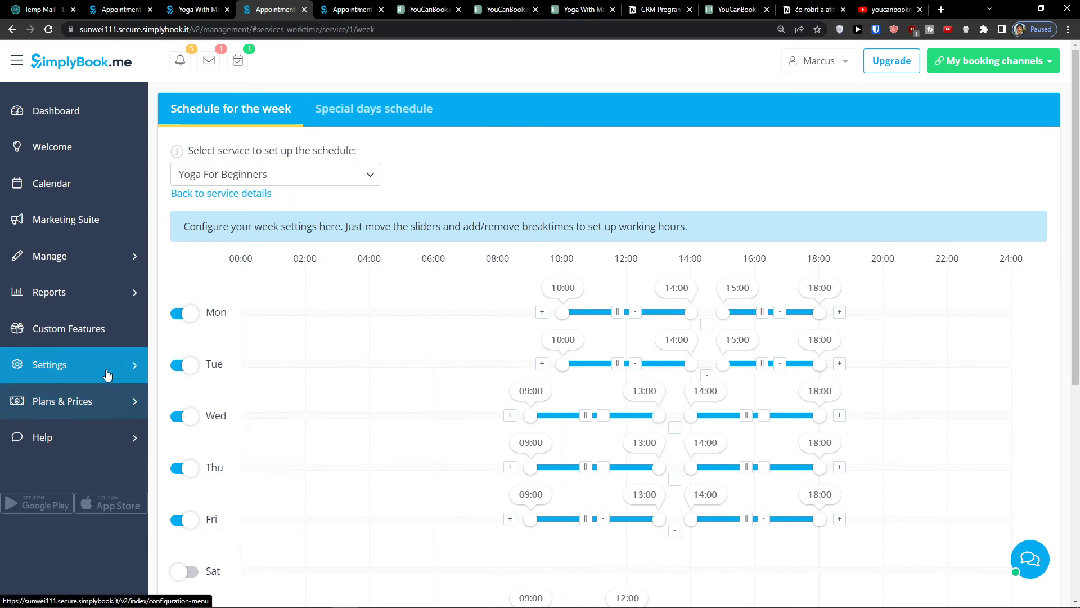
{"action": "mouse_move", "coordinate": [106, 374]}
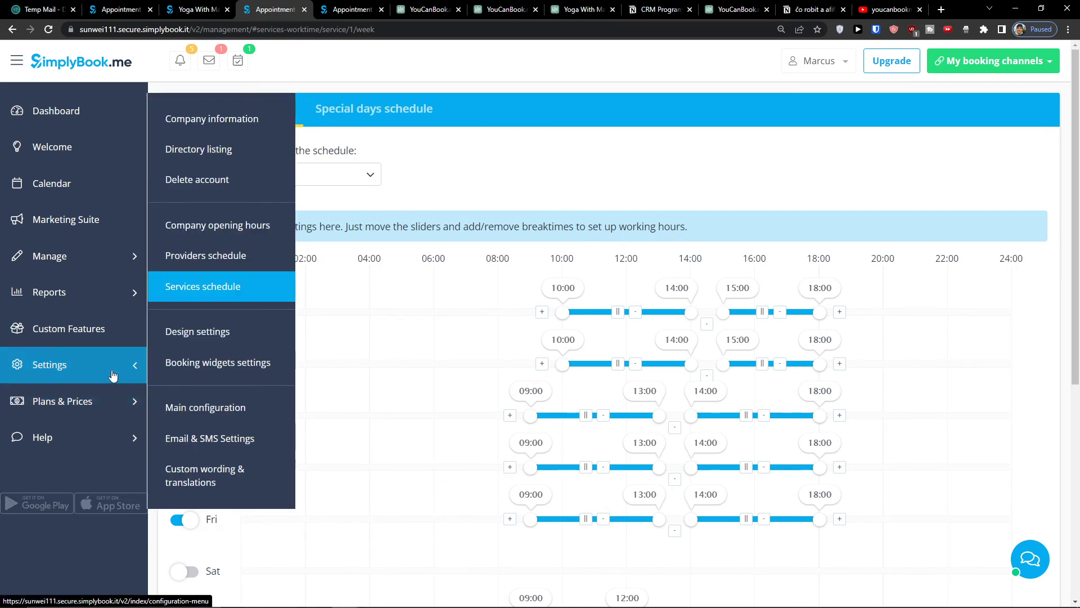
{"action": "left_click", "coordinate": [228, 335]}
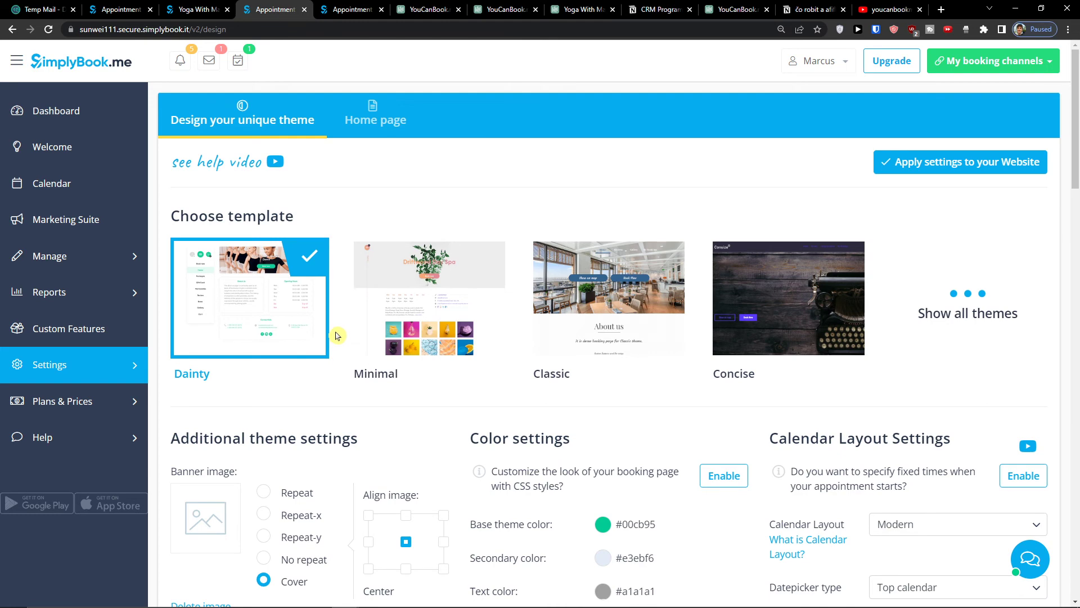
{"action": "scroll", "coordinate": [338, 336], "scroll_direction": "down", "scroll_amount": 5}
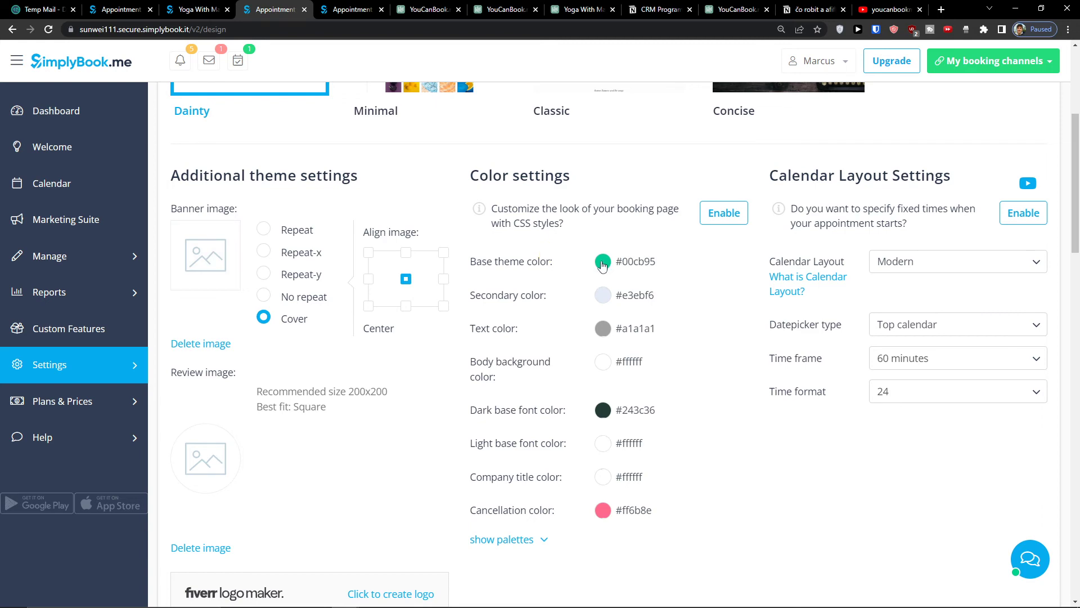
{"action": "scroll", "coordinate": [582, 308], "scroll_direction": "down", "scroll_amount": 12}
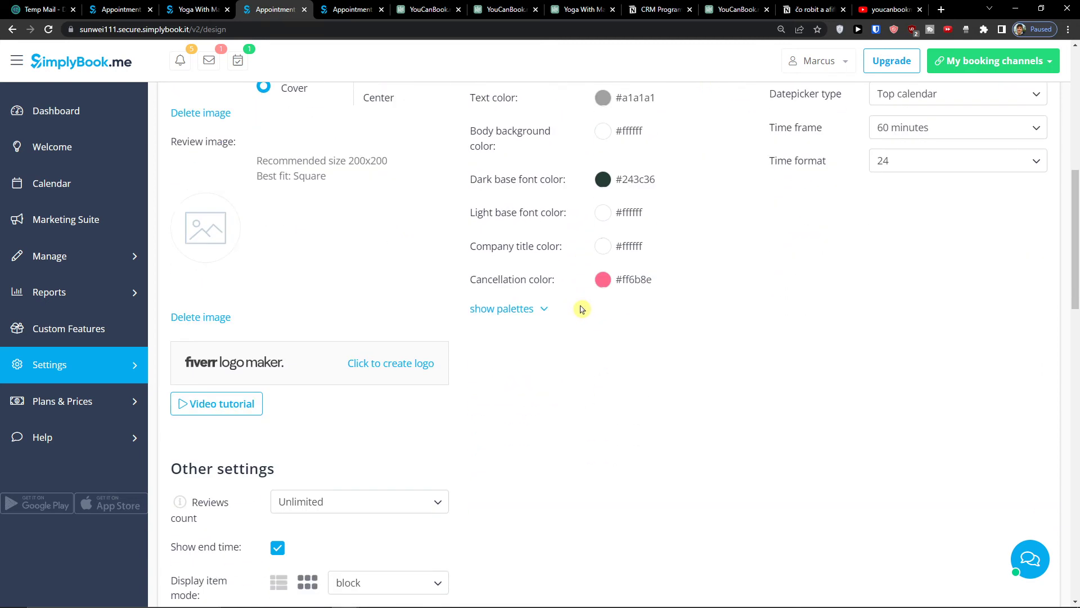
{"action": "scroll", "coordinate": [581, 309], "scroll_direction": "down", "scroll_amount": 5}
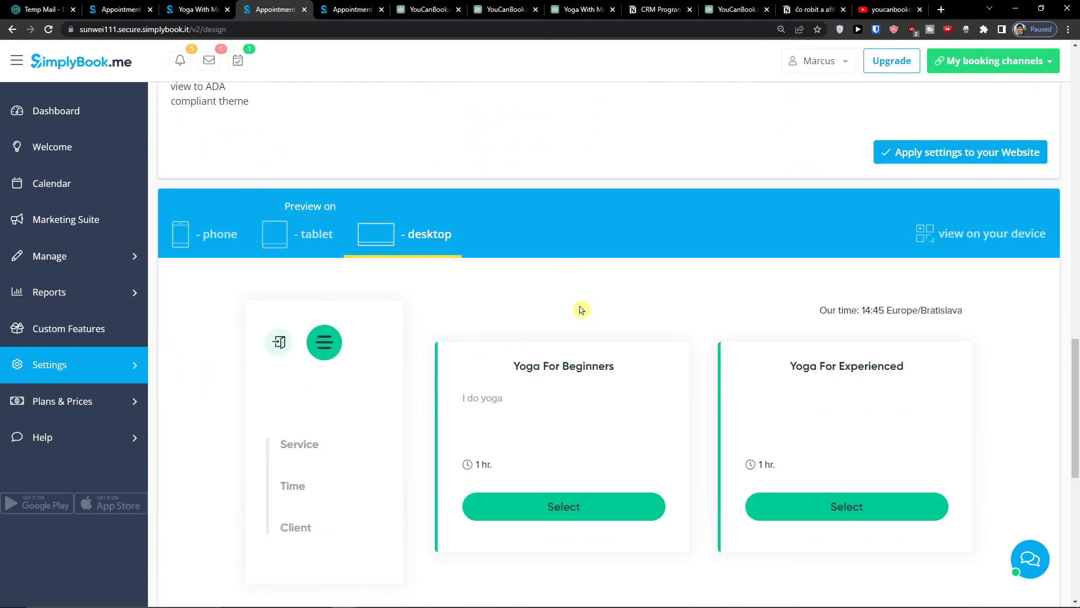
{"action": "scroll", "coordinate": [484, 290], "scroll_direction": "down", "scroll_amount": 2}
{"action": "scroll", "coordinate": [473, 292], "scroll_direction": "up", "scroll_amount": 13}
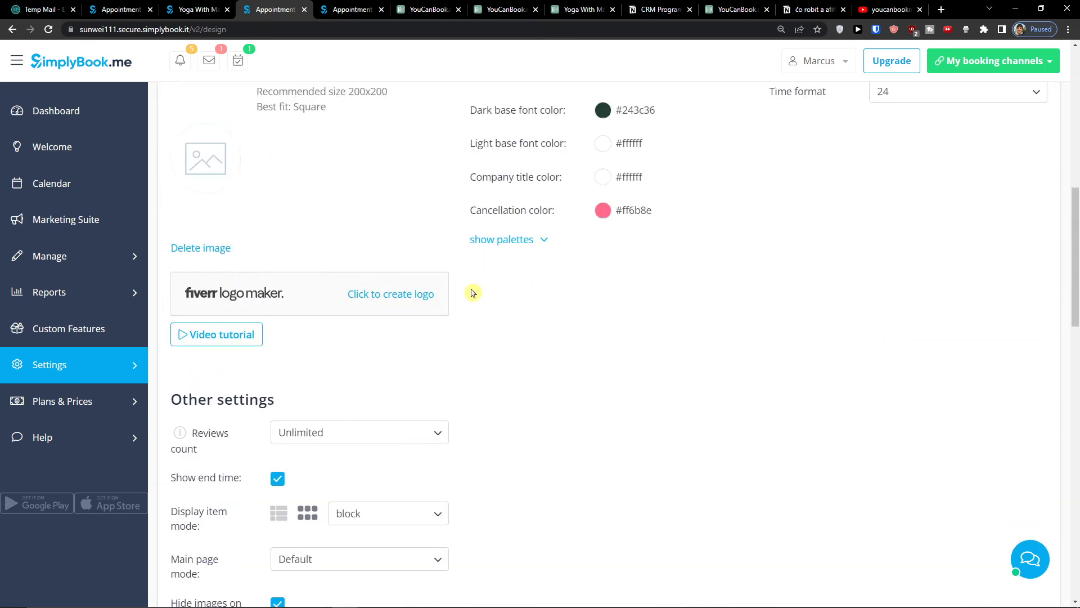
{"action": "scroll", "coordinate": [473, 293], "scroll_direction": "up", "scroll_amount": 10}
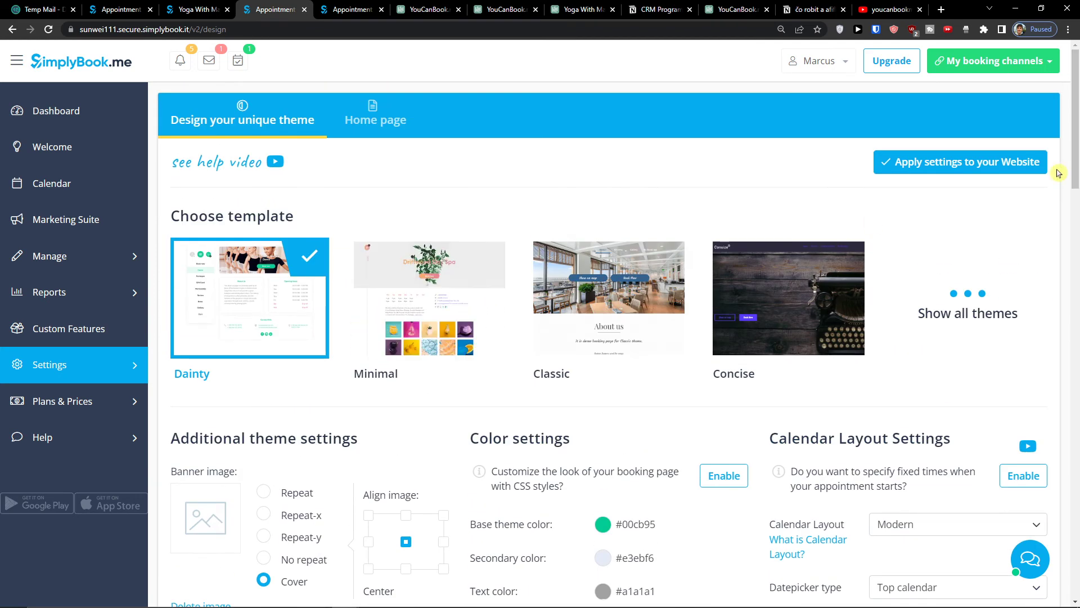
{"action": "scroll", "coordinate": [640, 305], "scroll_direction": "down", "scroll_amount": 2}
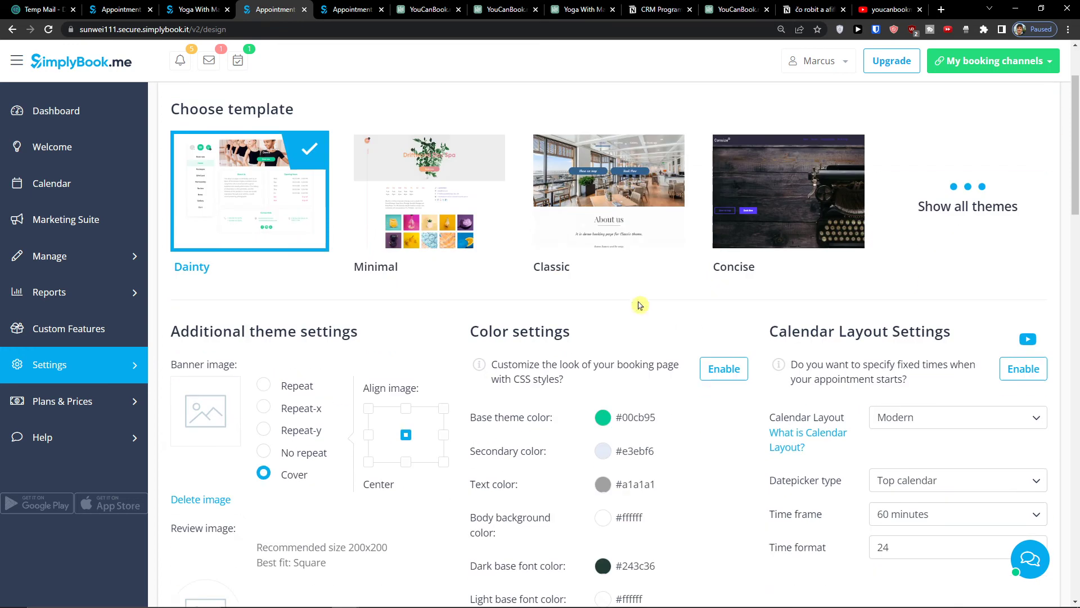
{"action": "scroll", "coordinate": [640, 305], "scroll_direction": "down", "scroll_amount": 1}
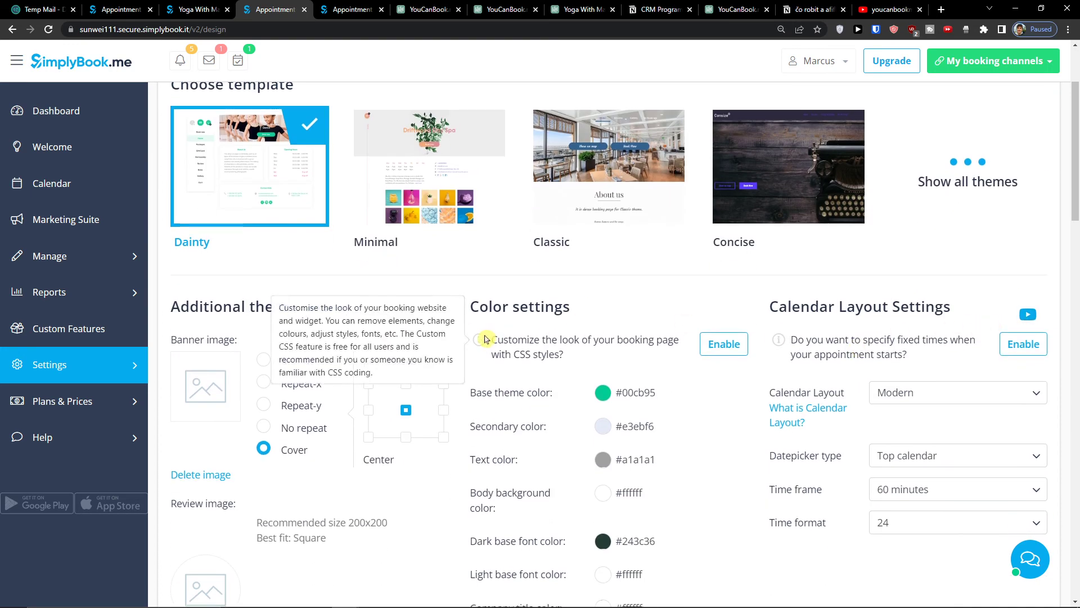
{"action": "scroll", "coordinate": [481, 338], "scroll_direction": "down", "scroll_amount": 2}
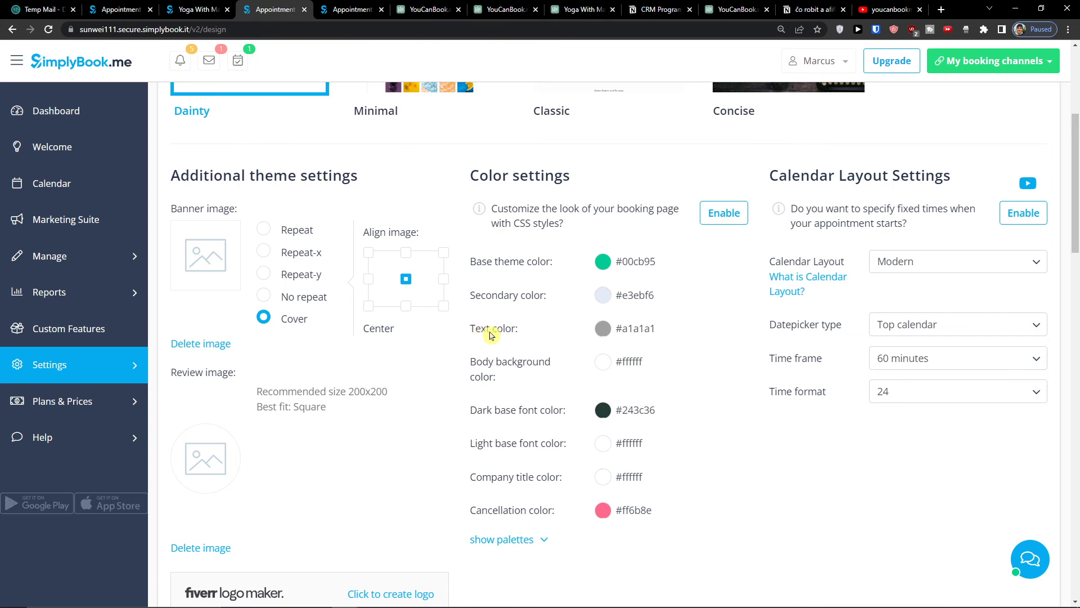
{"action": "scroll", "coordinate": [482, 338], "scroll_direction": "up", "scroll_amount": 2}
Enable custom CSS, set the base theme colour to #ff0000 and save to the website.
{"action": "left_click", "coordinate": [707, 348]}
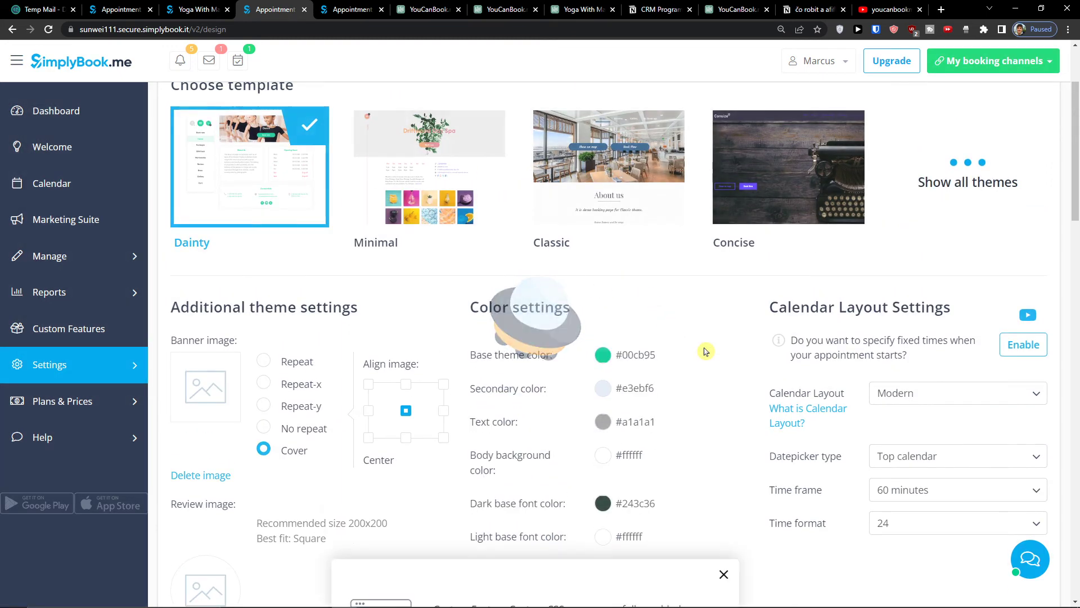
{"action": "left_click", "coordinate": [606, 362]}
{"action": "key", "text": "ctrl+a"}
{"action": "type", "text": "#8502a6"}
{"action": "key", "text": "ctrl+a"}
{"action": "type", "text": "#ff0000"}
{"action": "left_click", "coordinate": [704, 315]}
{"action": "scroll", "coordinate": [692, 336], "scroll_direction": "down", "scroll_amount": 5}
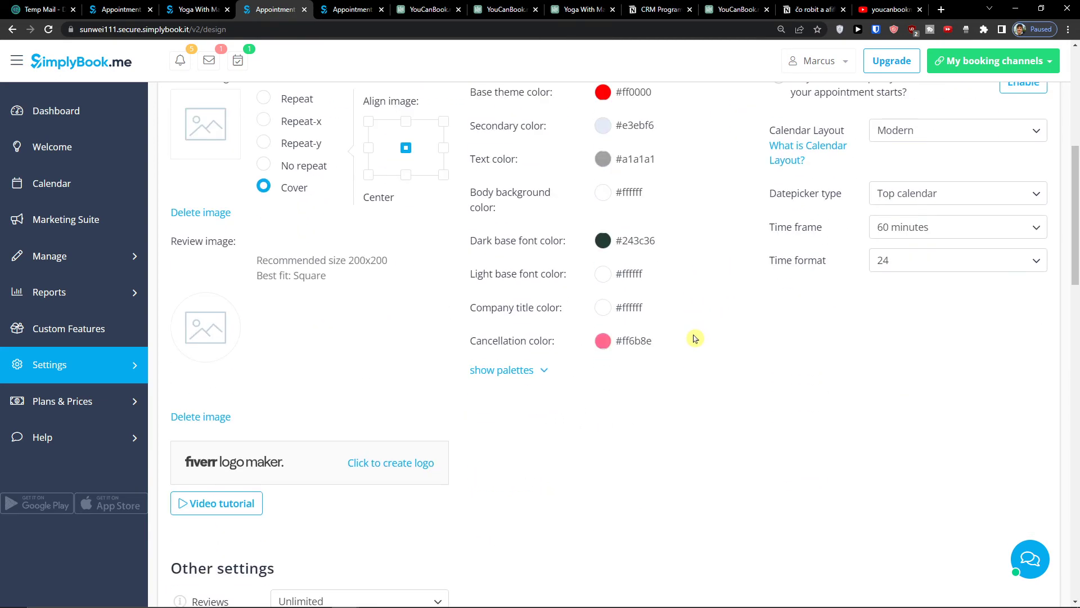
{"action": "scroll", "coordinate": [695, 338], "scroll_direction": "up", "scroll_amount": 5}
{"action": "left_click", "coordinate": [929, 174]}
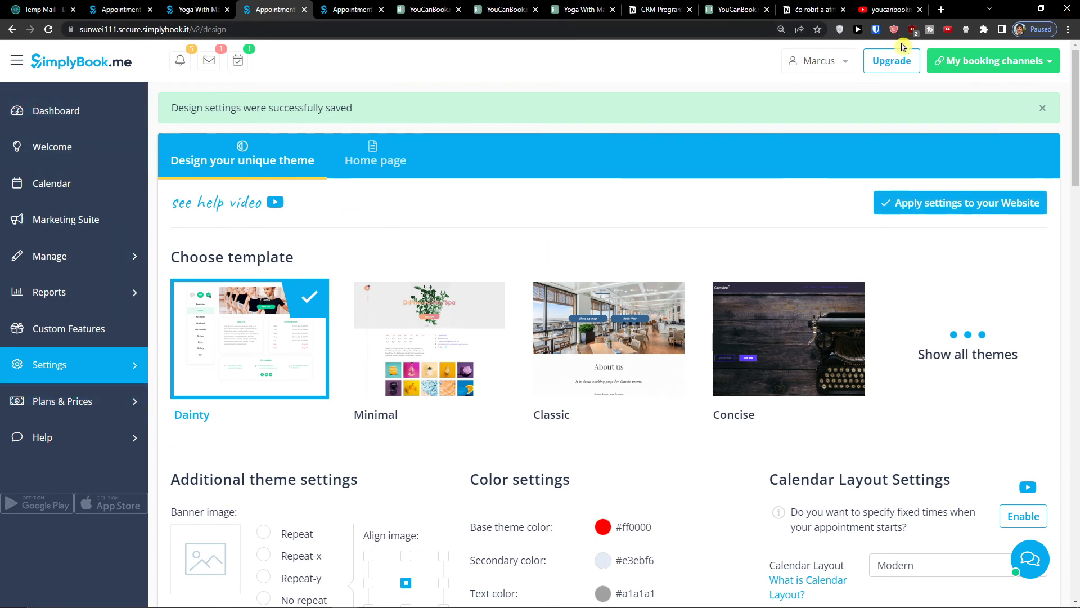
Open the booking website in a new tab from the booking channels list.
{"action": "left_click", "coordinate": [994, 61]}
{"action": "middle_click", "coordinate": [965, 99]}
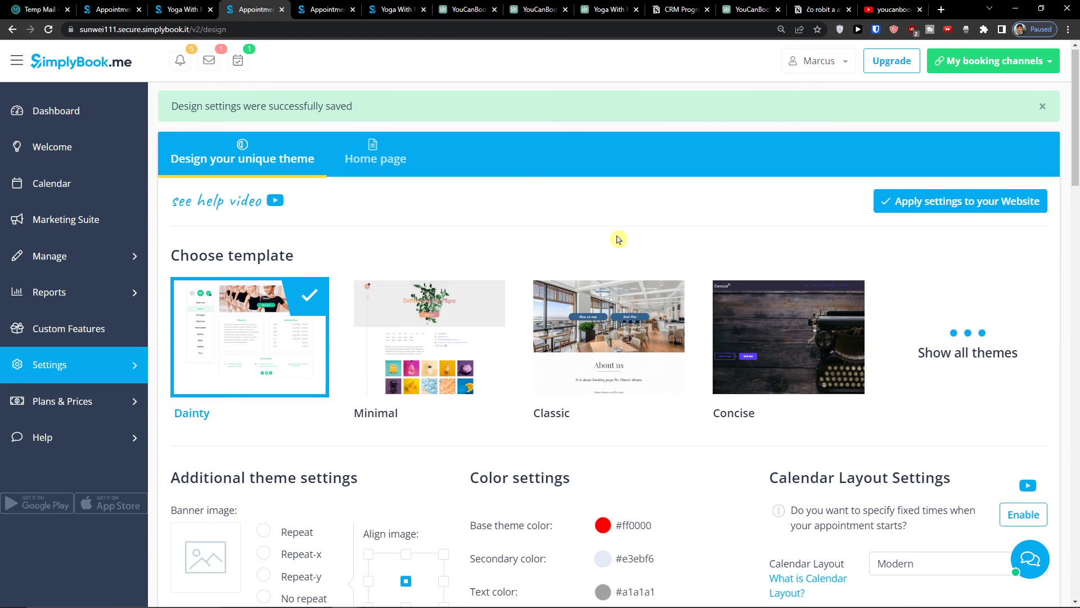
{"action": "left_click", "coordinate": [326, 10]}
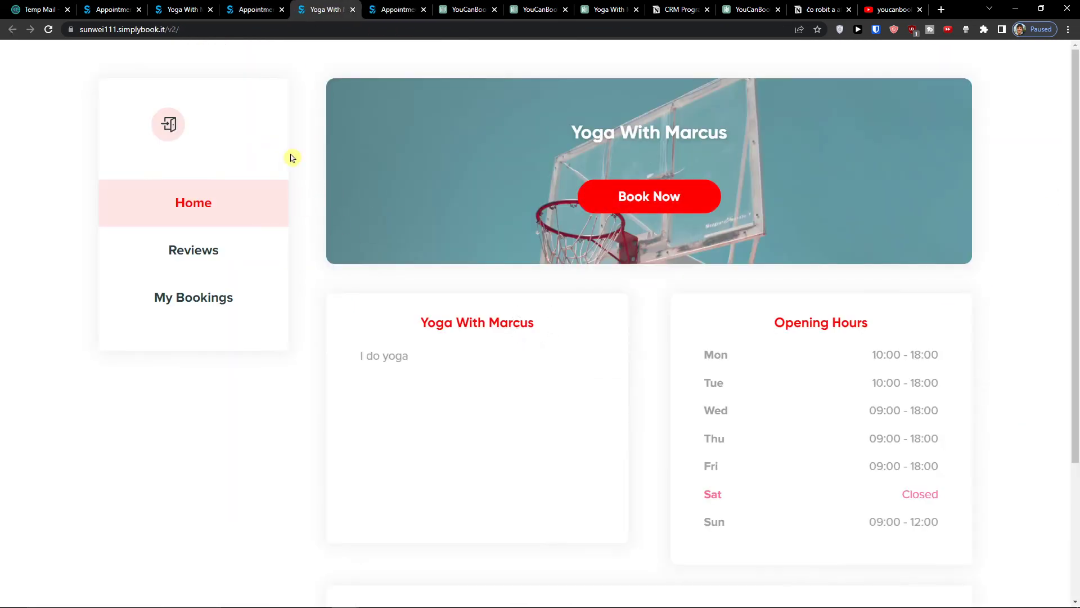
{"action": "left_click", "coordinate": [255, 9]}
Change the base theme colour to a medium green and save it to the website.
{"action": "left_click", "coordinate": [602, 397]}
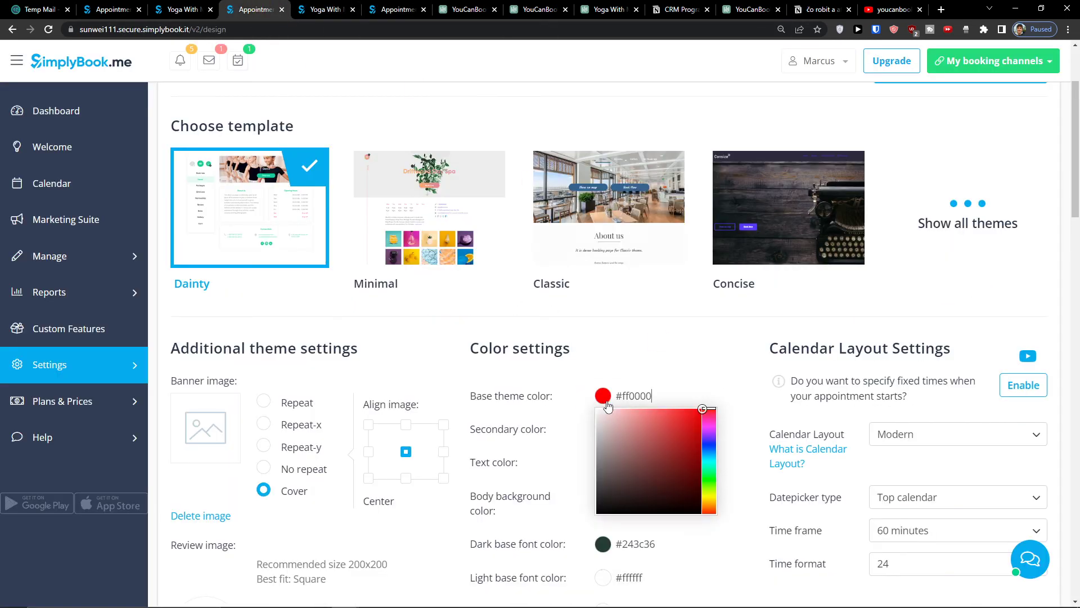
{"action": "left_click", "coordinate": [713, 477]}
{"action": "left_click", "coordinate": [669, 428]}
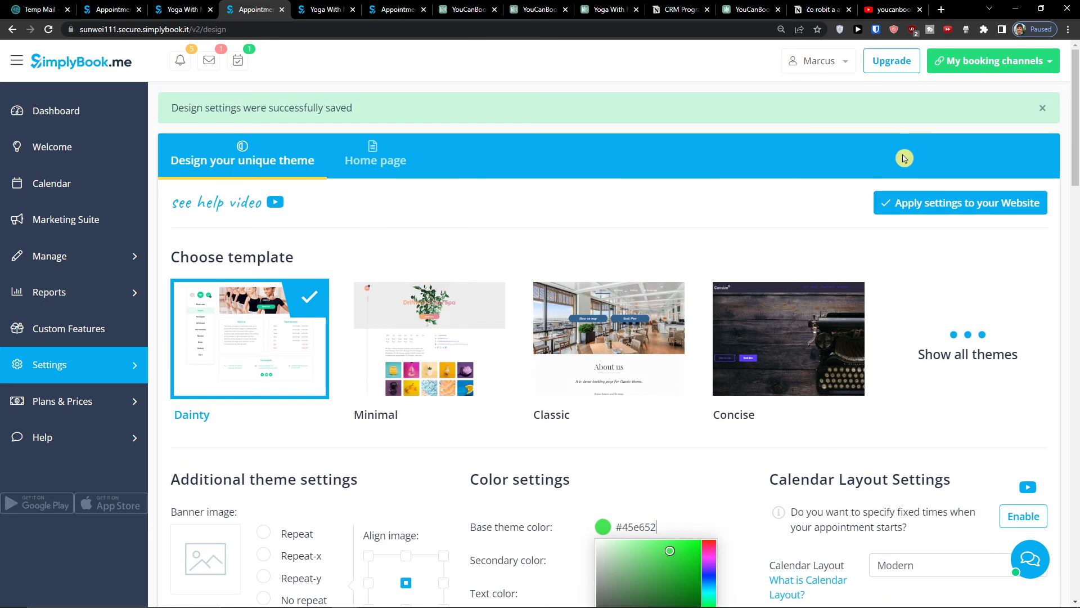
{"action": "left_click", "coordinate": [894, 202]}
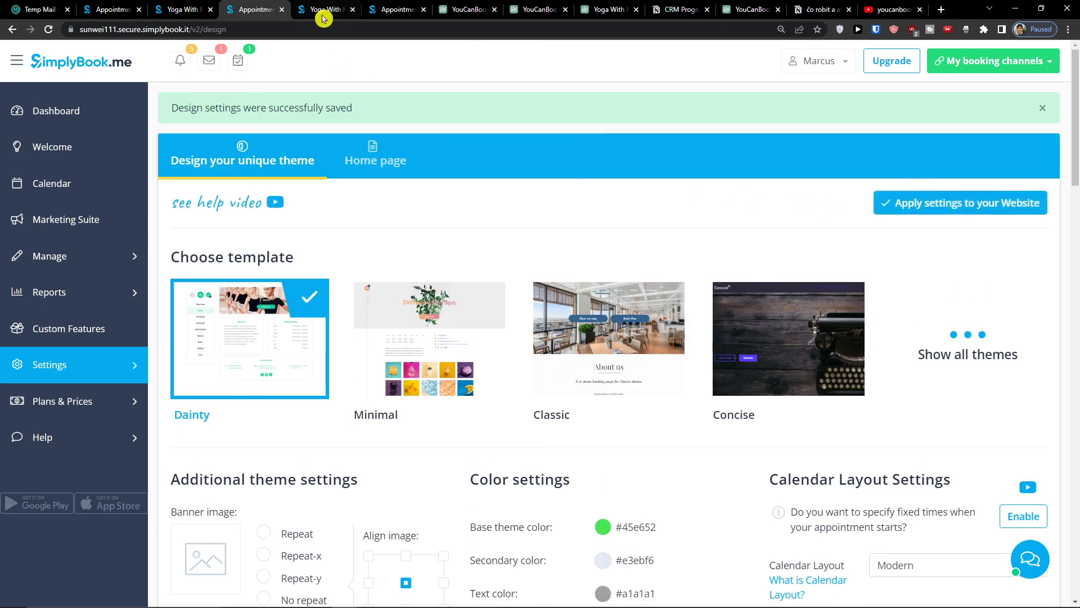
Reload the Yoga With Marcus booking site and check the green accents on its pages.
{"action": "left_click", "coordinate": [346, 12]}
{"action": "key", "text": "F5"}
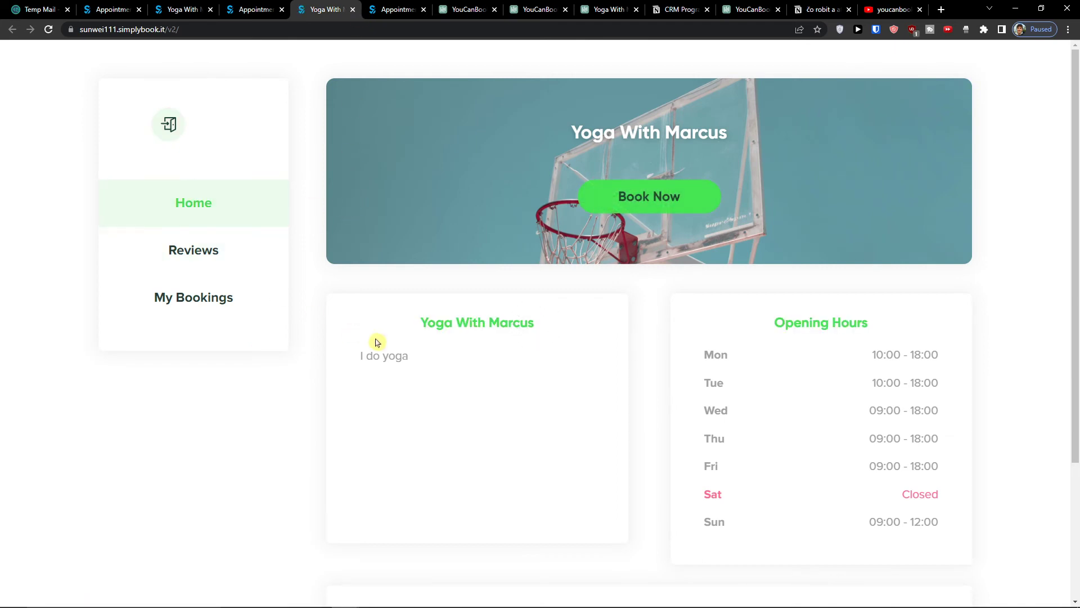
{"action": "left_click", "coordinate": [221, 248]}
{"action": "left_click", "coordinate": [213, 216]}
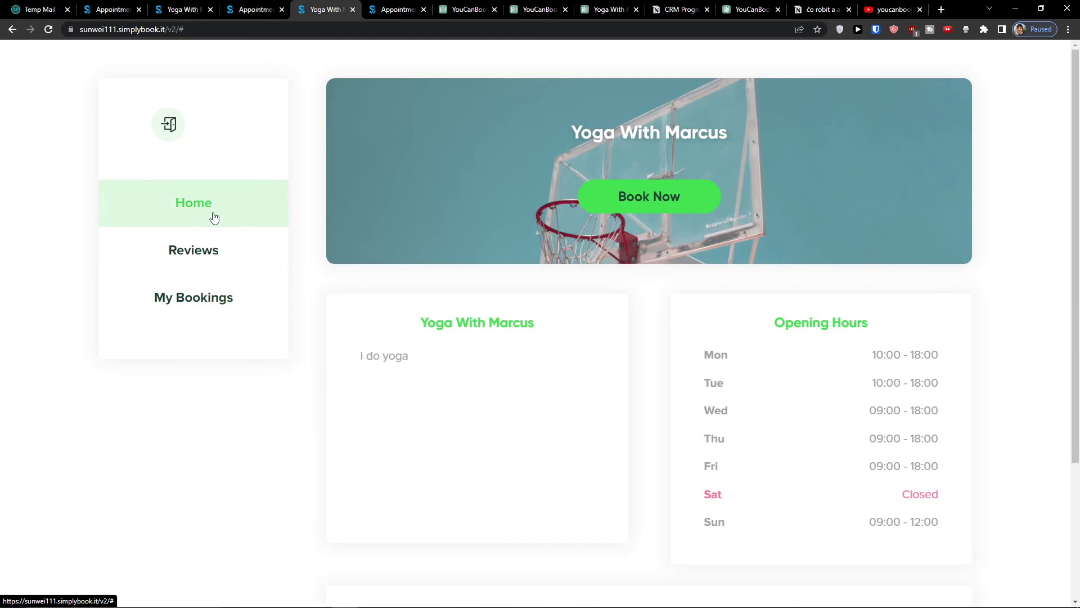
{"action": "scroll", "coordinate": [867, 419], "scroll_direction": "down", "scroll_amount": 3}
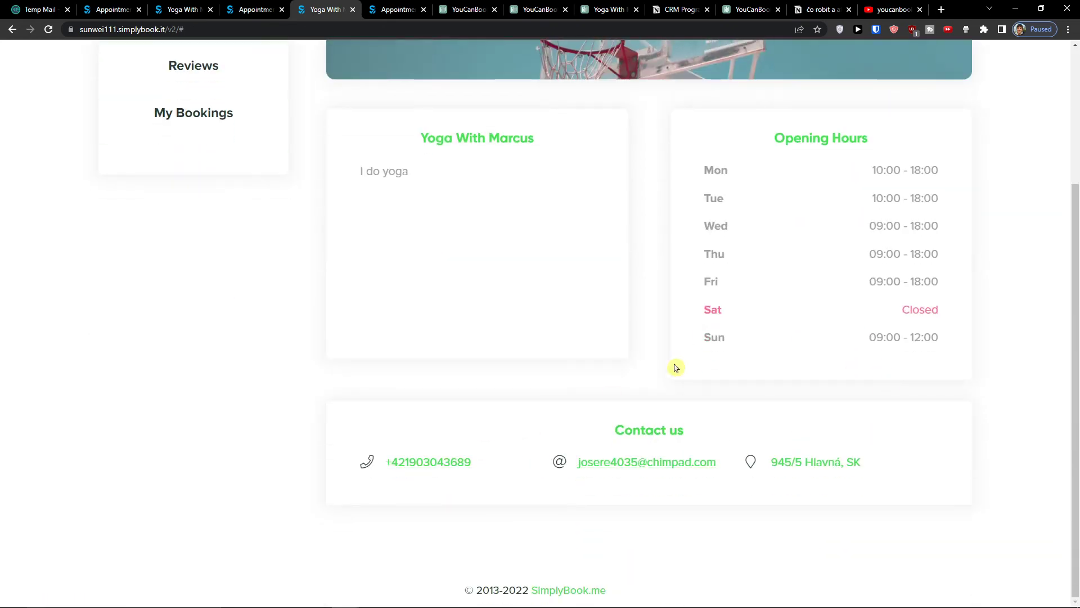
{"action": "scroll", "coordinate": [853, 332], "scroll_direction": "up", "scroll_amount": 2}
{"action": "scroll", "coordinate": [193, 152], "scroll_direction": "up", "scroll_amount": 1}
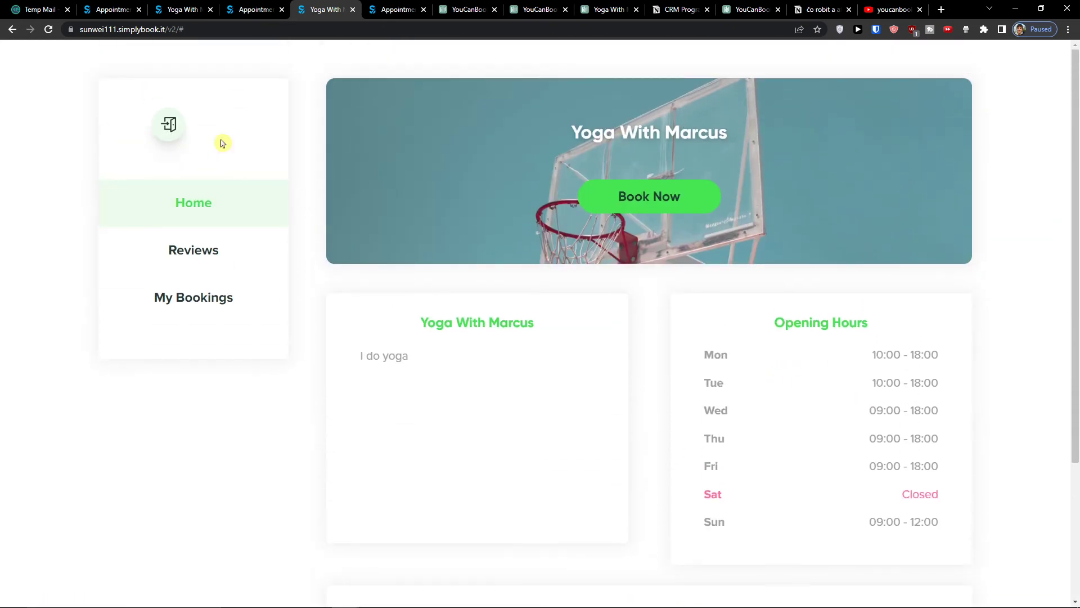
{"action": "left_click", "coordinate": [241, 9]}
Open Booking widgets settings and review the Dainty theme preview listing both yoga services.
{"action": "scroll", "coordinate": [529, 218], "scroll_direction": "down", "scroll_amount": 1}
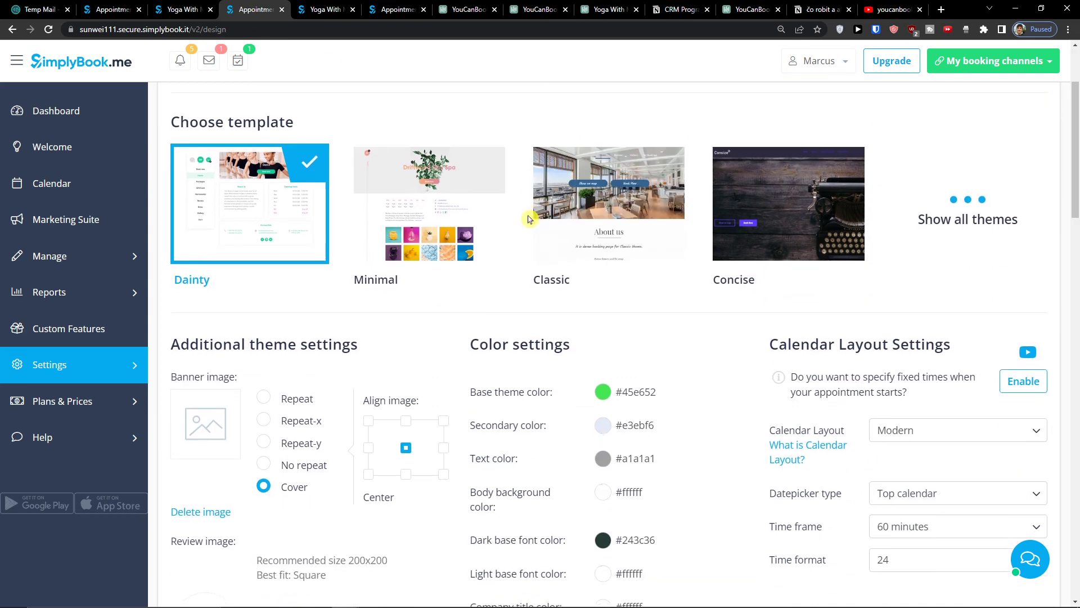
{"action": "scroll", "coordinate": [528, 218], "scroll_direction": "down", "scroll_amount": 7}
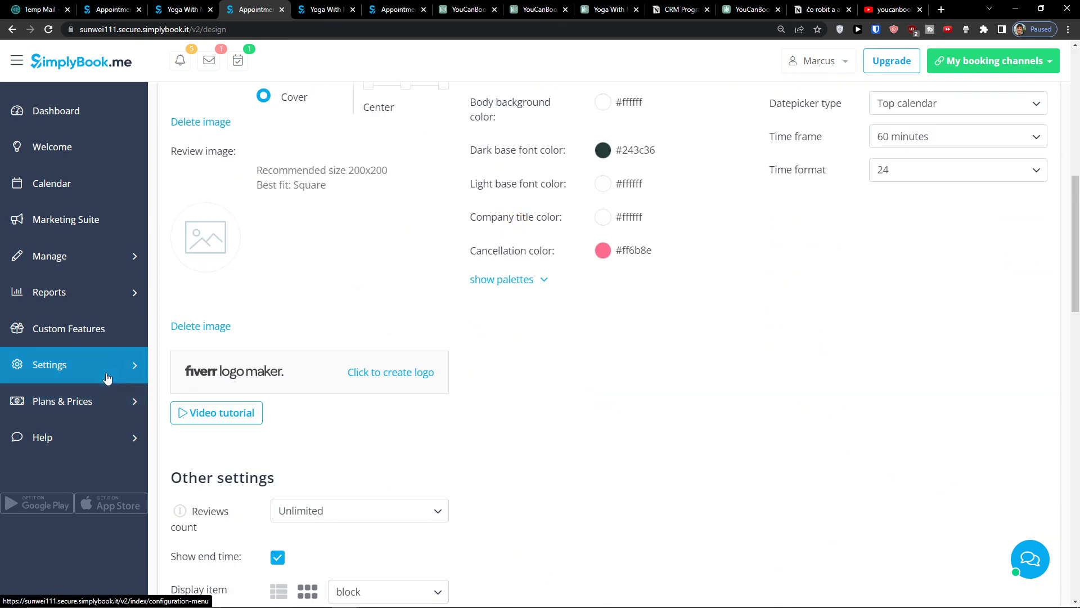
{"action": "left_click", "coordinate": [107, 378]}
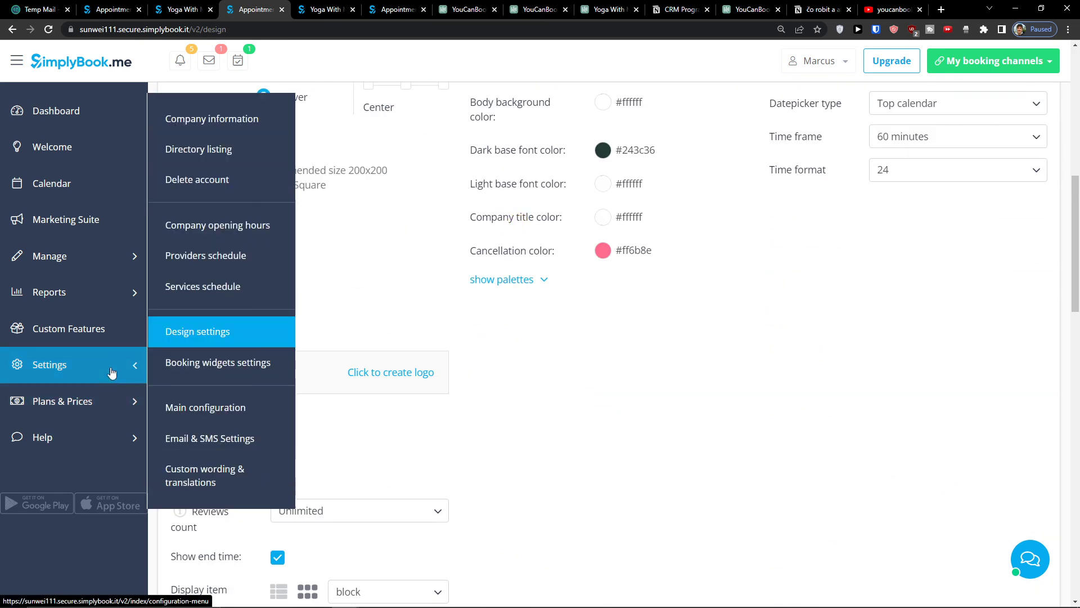
{"action": "left_click", "coordinate": [274, 369]}
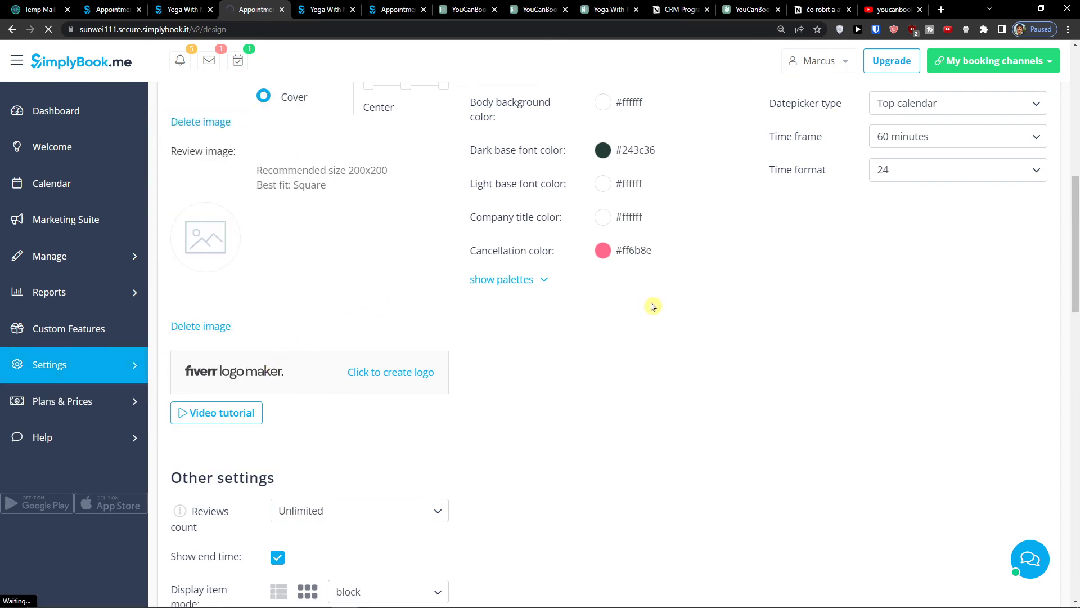
{"action": "scroll", "coordinate": [655, 308], "scroll_direction": "down", "scroll_amount": 2}
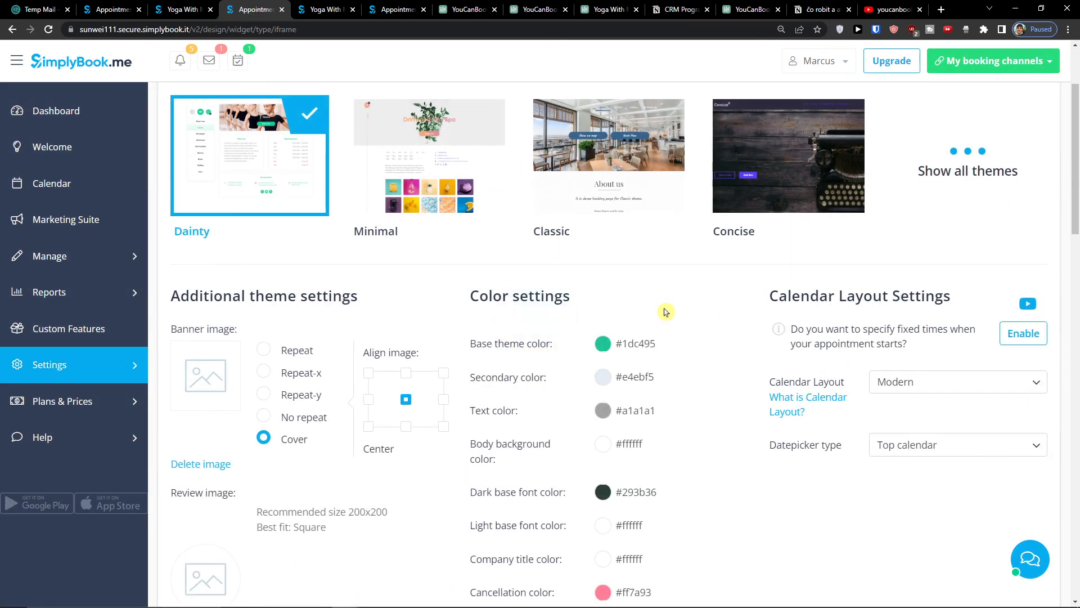
{"action": "scroll", "coordinate": [667, 310], "scroll_direction": "down", "scroll_amount": 15}
{"action": "scroll", "coordinate": [669, 311], "scroll_direction": "up", "scroll_amount": 4}
{"action": "scroll", "coordinate": [670, 311], "scroll_direction": "down", "scroll_amount": 6}
{"action": "scroll", "coordinate": [670, 311], "scroll_direction": "up", "scroll_amount": 2}
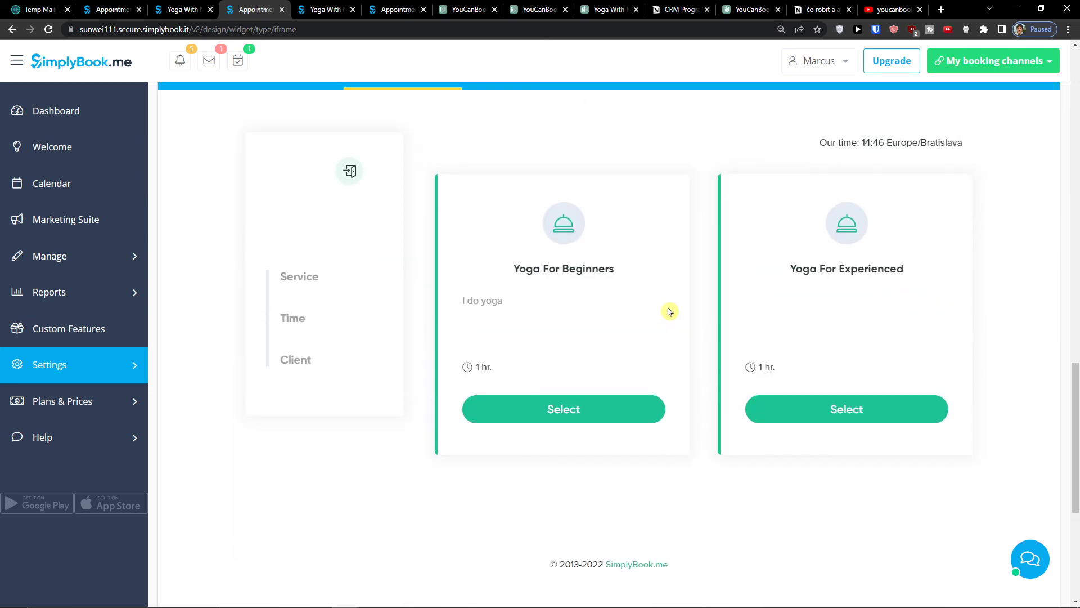
{"action": "scroll", "coordinate": [670, 311], "scroll_direction": "up", "scroll_amount": 4}
{"action": "scroll", "coordinate": [559, 305], "scroll_direction": "up", "scroll_amount": 2}
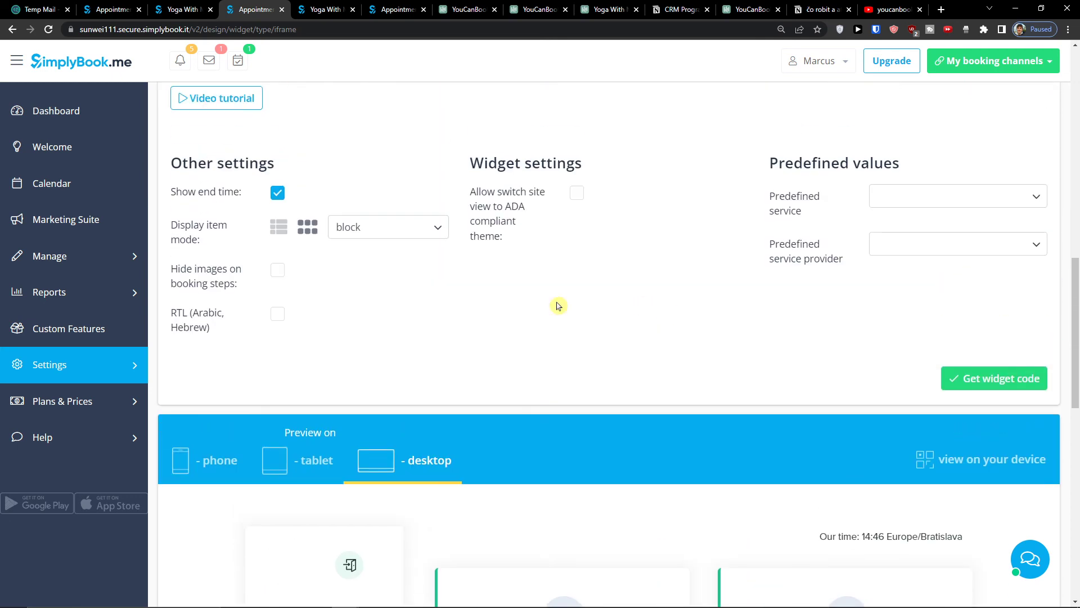
{"action": "left_click", "coordinate": [107, 367]}
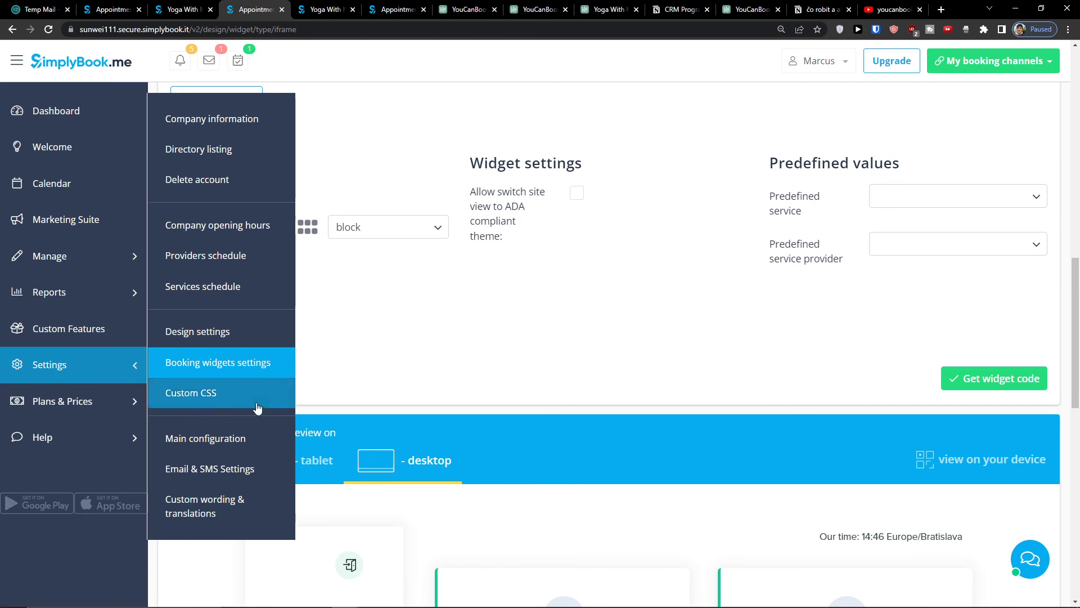
Open Email & SMS Settings and review the notification and 1-hour SMS reminder options.
{"action": "left_click", "coordinate": [264, 442]}
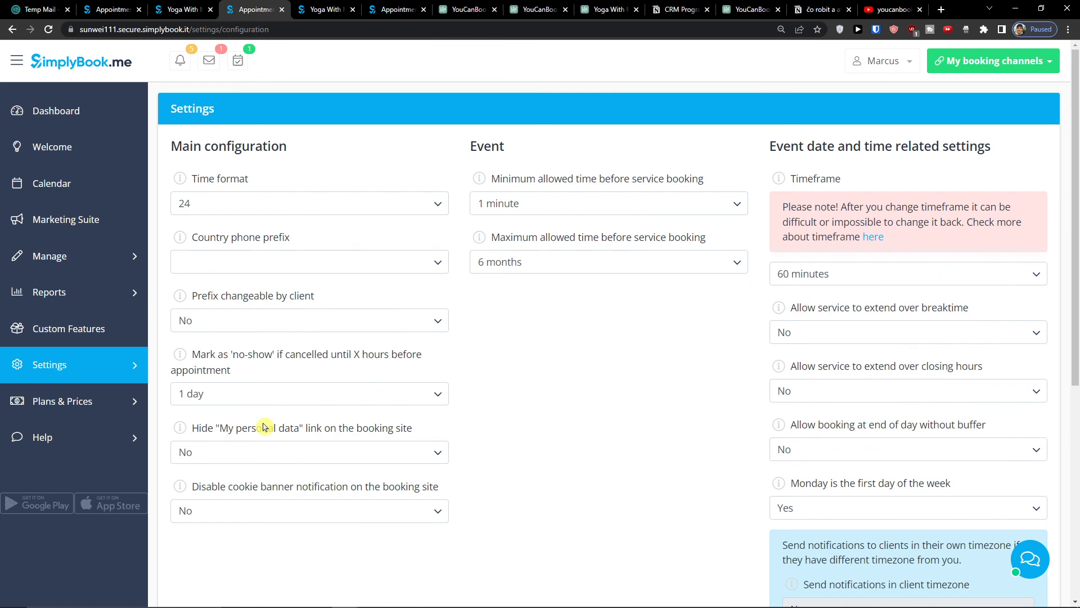
{"action": "left_click", "coordinate": [227, 62]}
{"action": "left_click", "coordinate": [112, 364]}
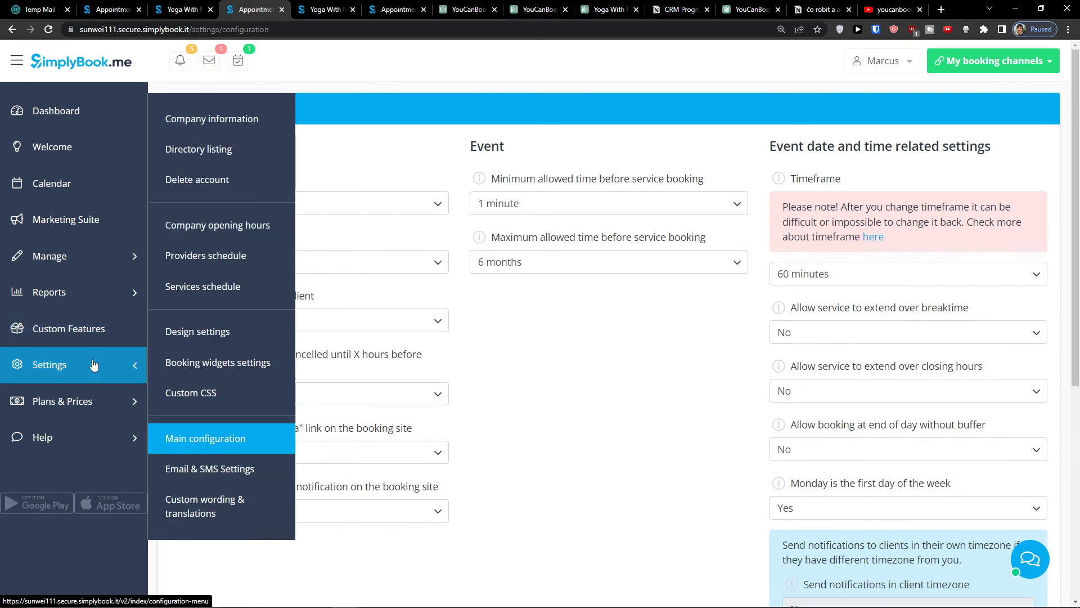
{"action": "left_click", "coordinate": [248, 469]}
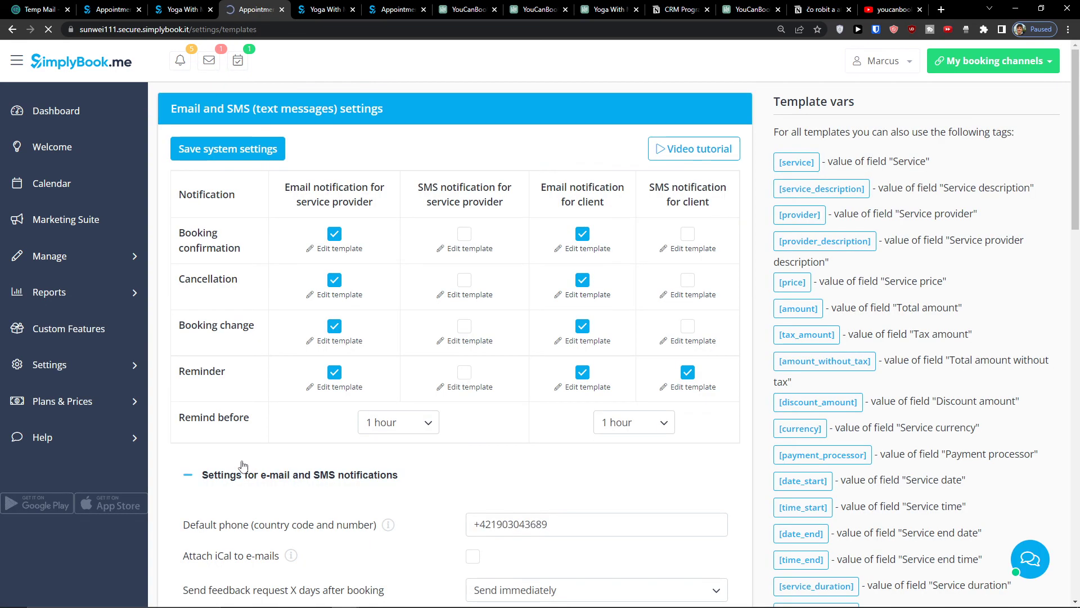
{"action": "scroll", "coordinate": [270, 453], "scroll_direction": "down", "scroll_amount": 6}
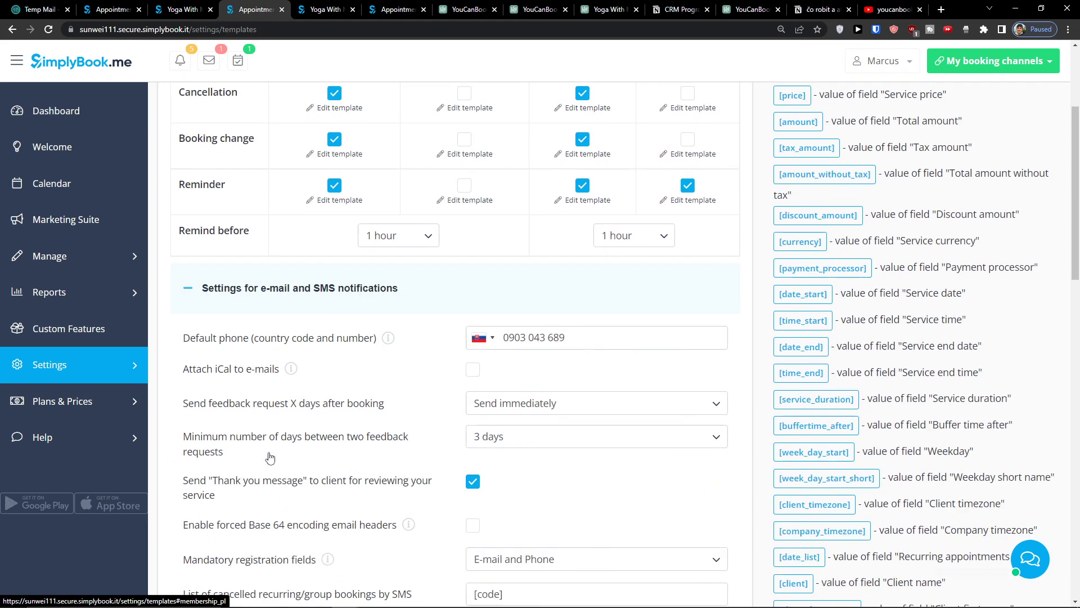
{"action": "scroll", "coordinate": [254, 445], "scroll_direction": "up", "scroll_amount": 6}
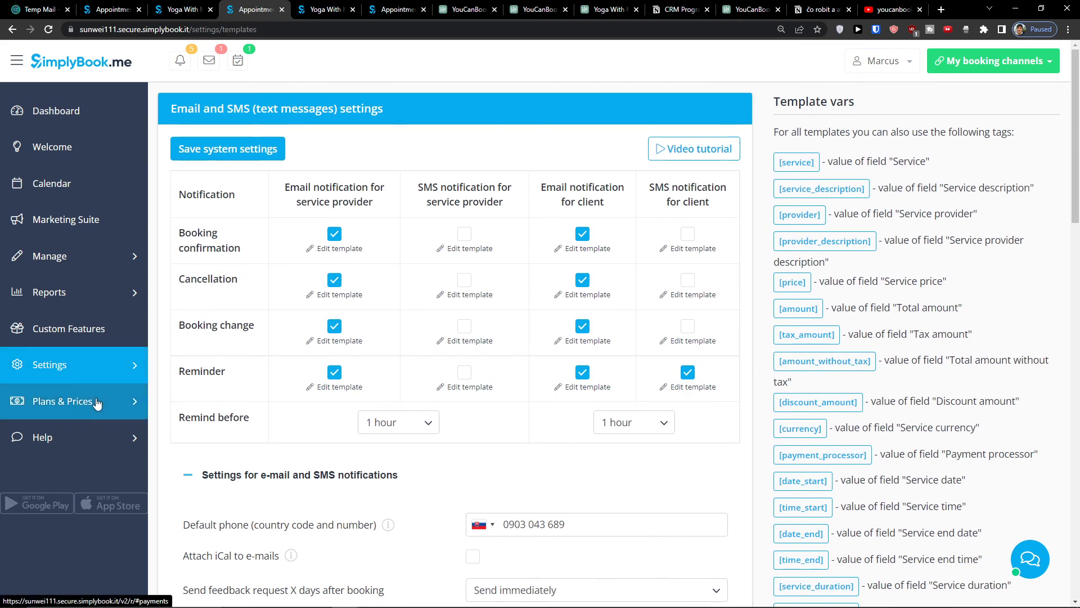
{"action": "mouse_move", "coordinate": [99, 404]}
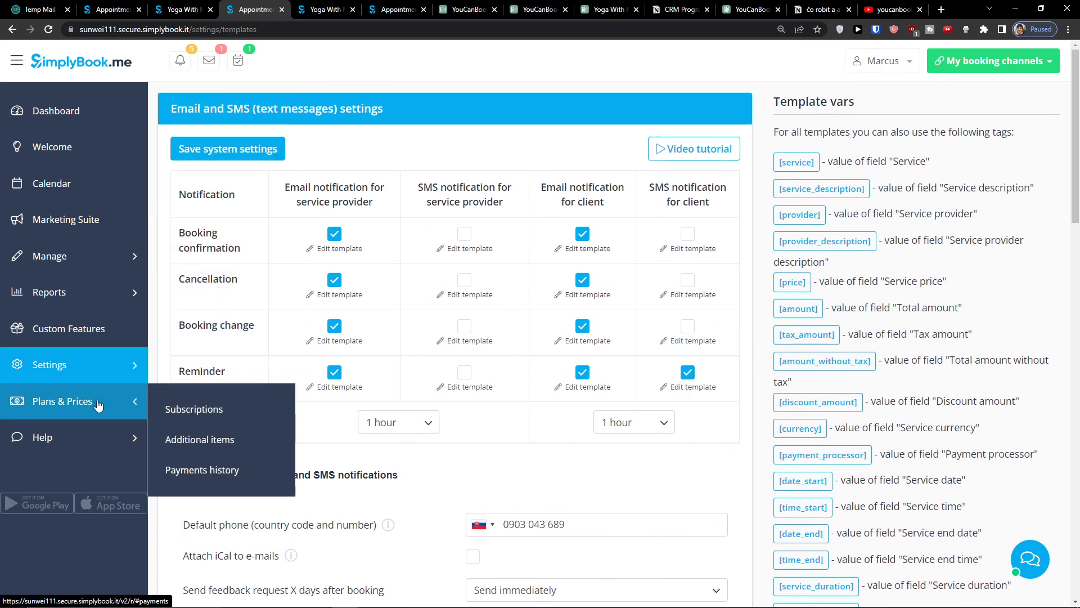
Review the Subscriptions plans, then return to the Yoga With Marcus booking site tab.
{"action": "left_click", "coordinate": [167, 404]}
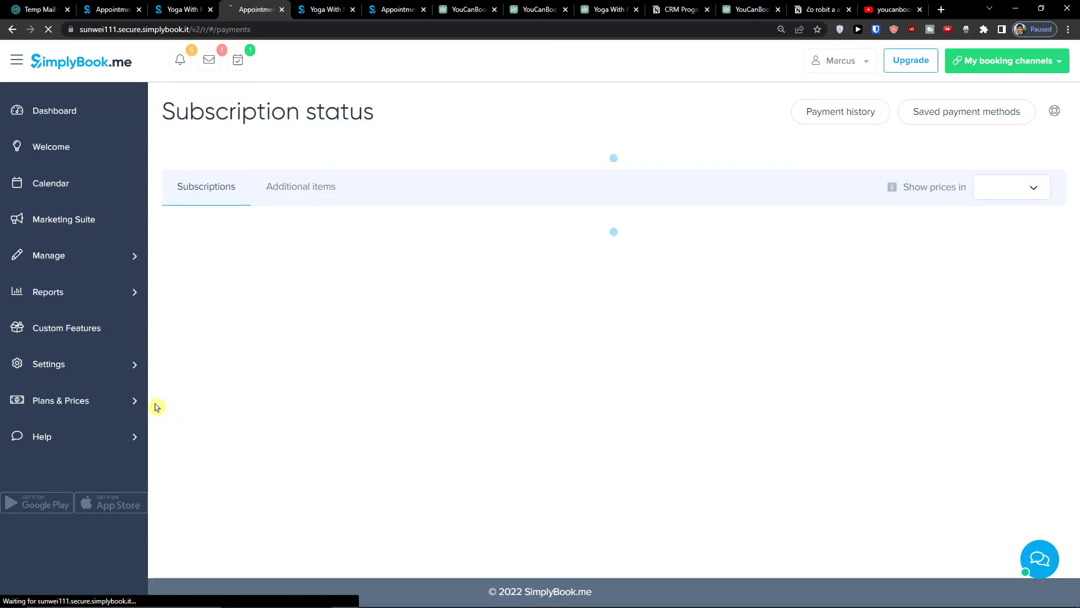
{"action": "scroll", "coordinate": [386, 371], "scroll_direction": "down", "scroll_amount": 7}
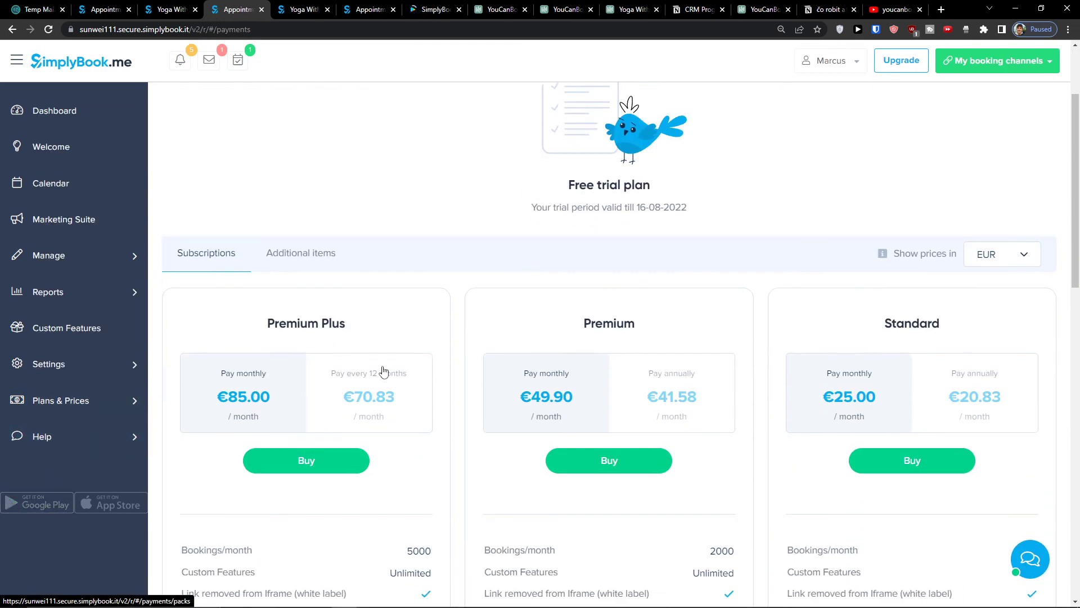
{"action": "scroll", "coordinate": [479, 363], "scroll_direction": "down", "scroll_amount": 5}
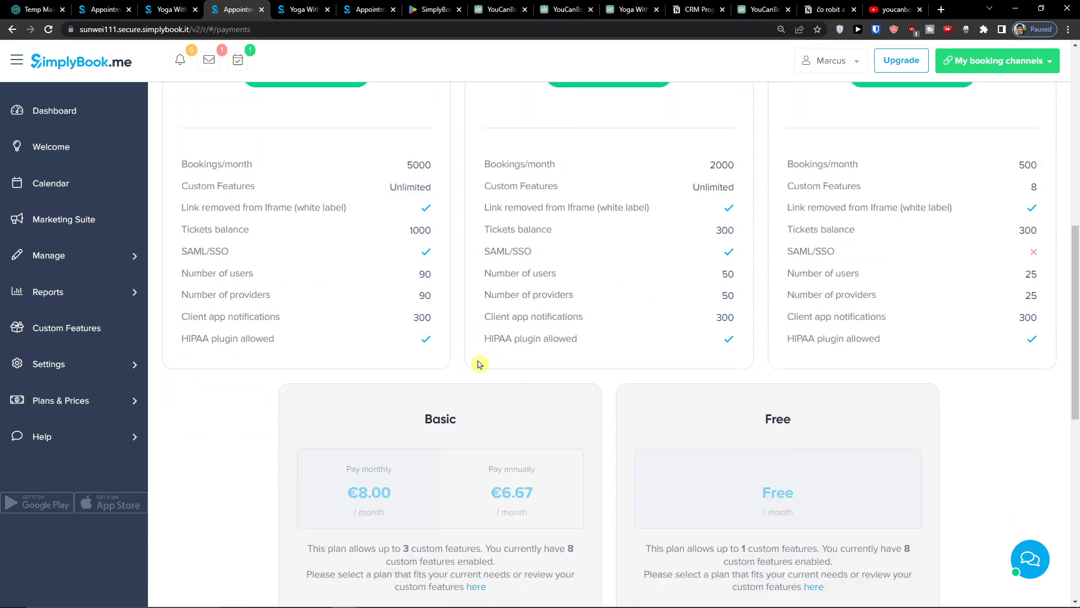
{"action": "scroll", "coordinate": [561, 362], "scroll_direction": "up", "scroll_amount": 12}
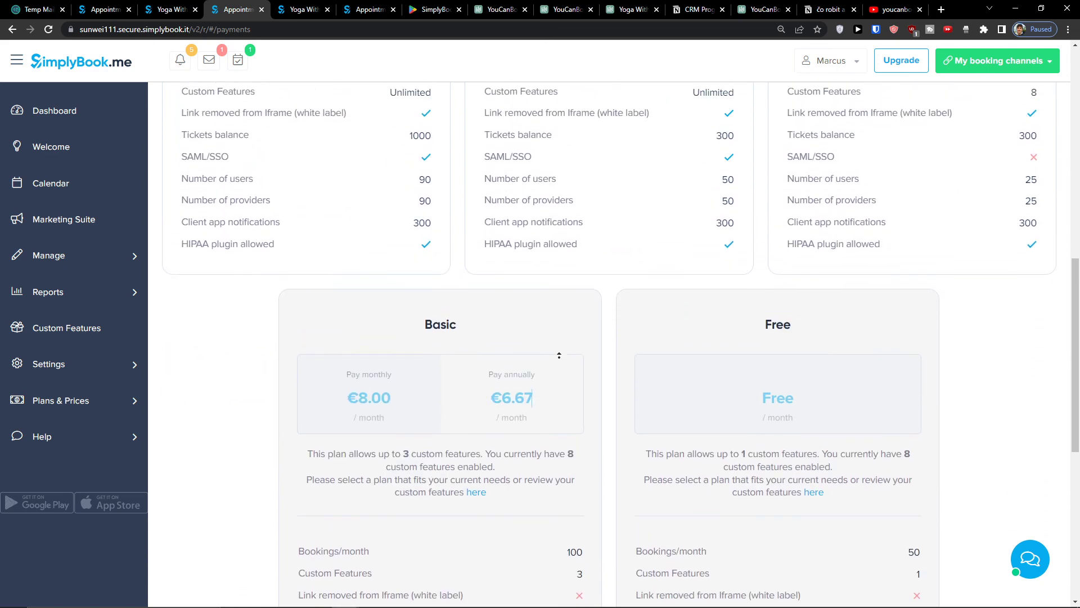
{"action": "left_click", "coordinate": [304, 9]}
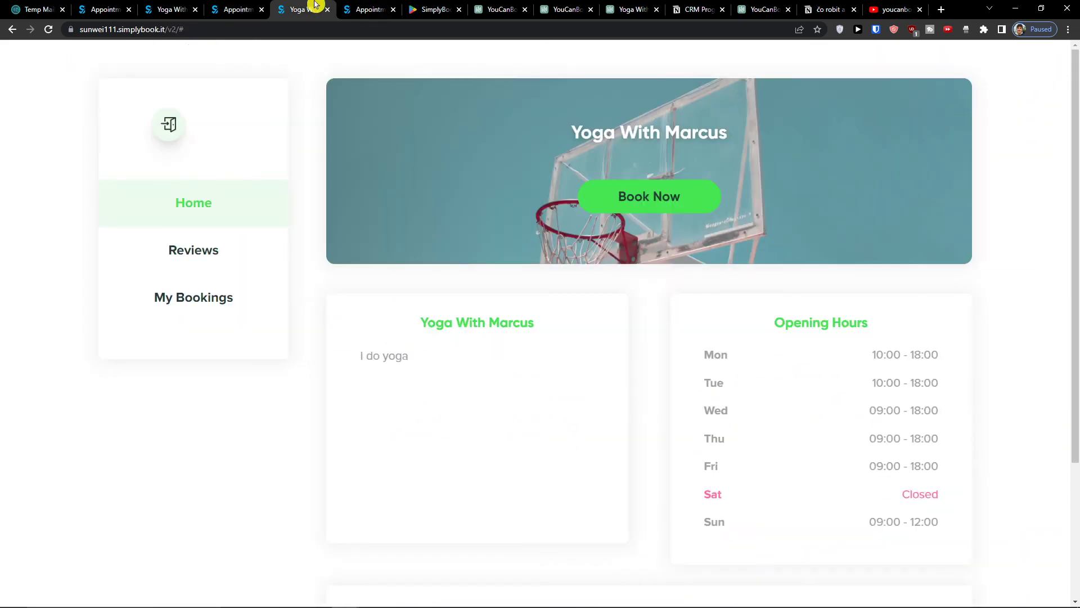
Open the booking site URL in an Incognito window and start a booking with Book Now.
{"action": "left_click", "coordinate": [292, 29]}
{"action": "key", "text": "ctrl+c"}
{"action": "key", "text": "ctrl+shift+n"}
{"action": "key", "text": "ctrl+v"}
{"action": "key", "text": "Return"}
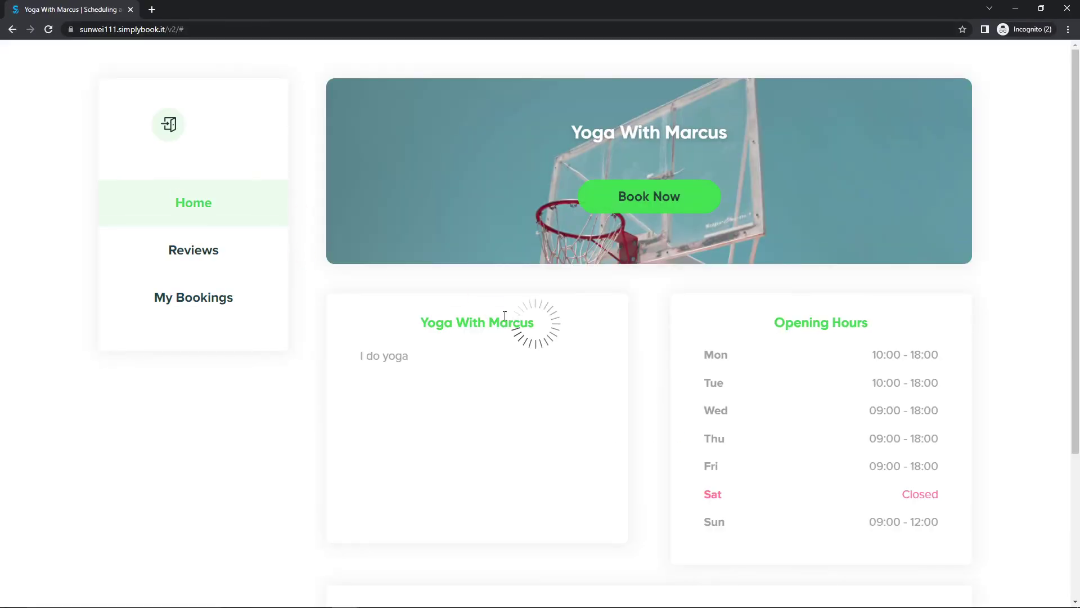
{"action": "left_click", "coordinate": [700, 208]}
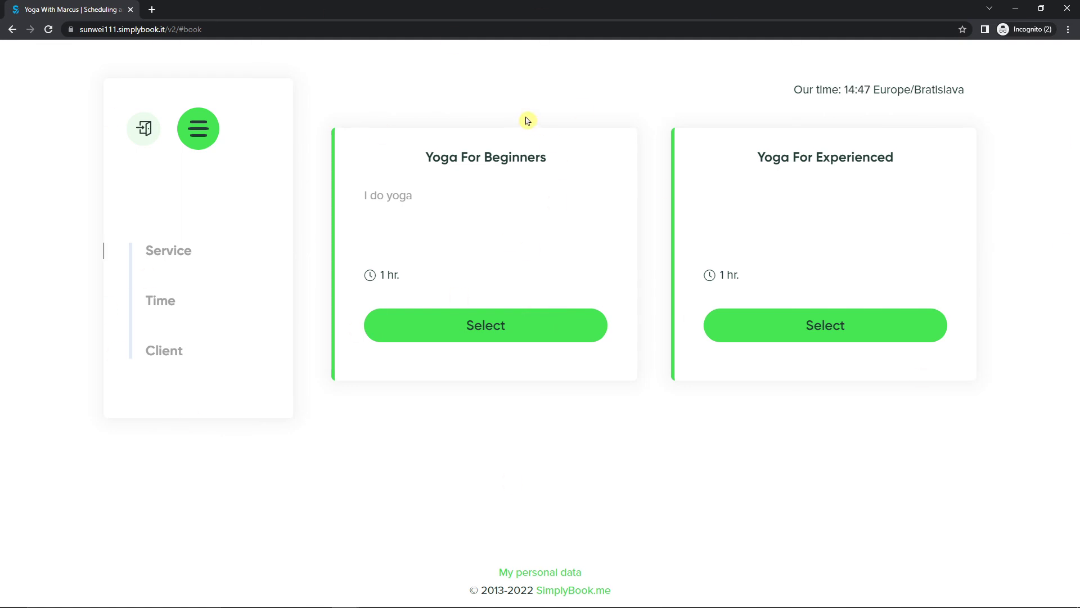
Choose Yoga For Experienced on 4 August at 10:00–11:00.
{"action": "left_click_drag", "start_coordinate": [356, 202], "coordinate": [436, 203]}
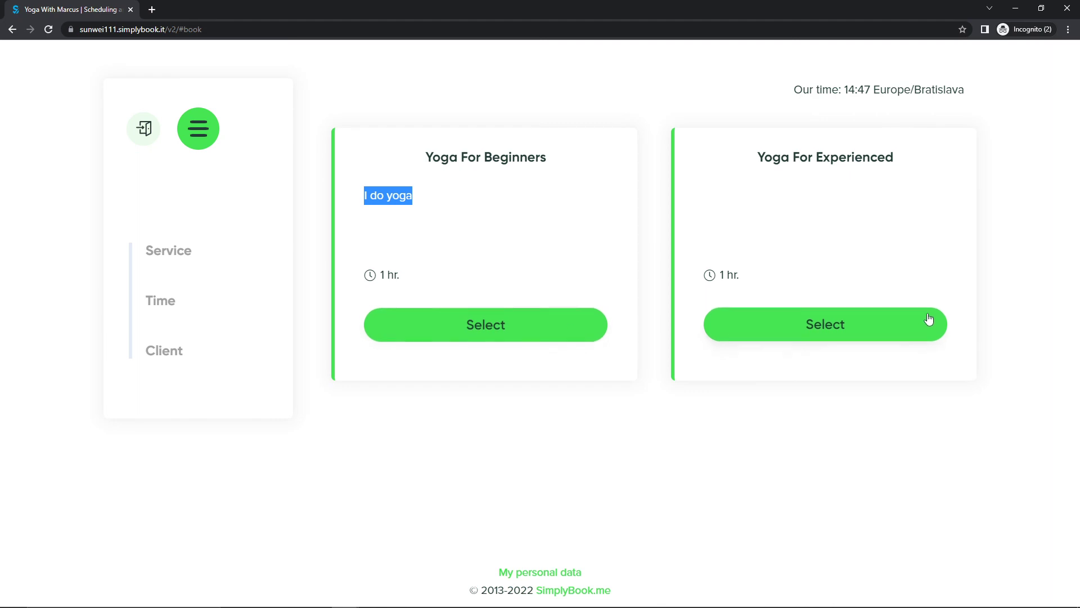
{"action": "left_click", "coordinate": [841, 332]}
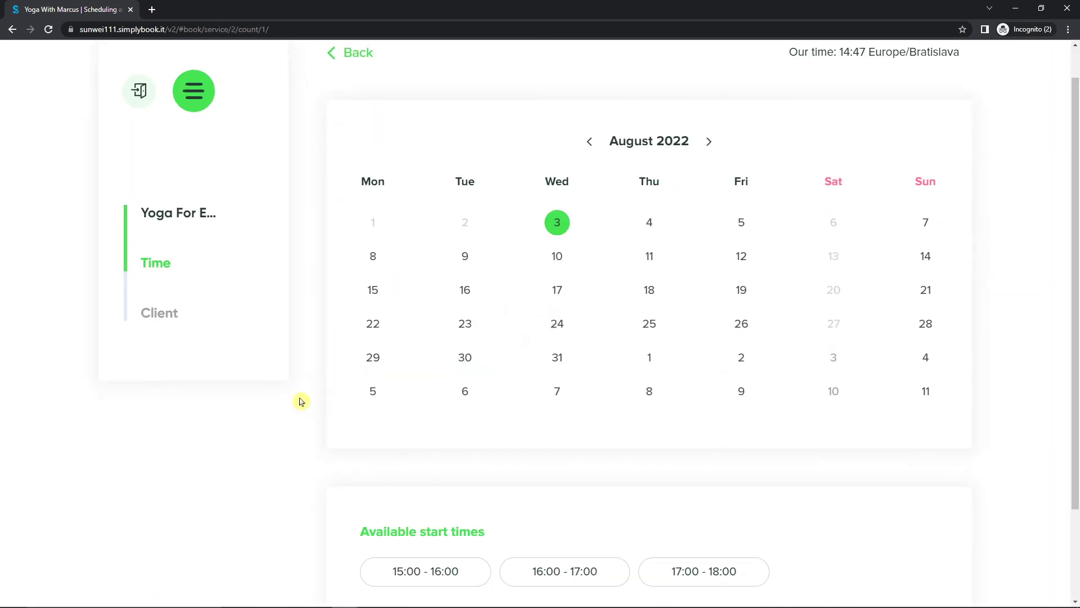
{"action": "left_click", "coordinate": [652, 225]}
{"action": "scroll", "coordinate": [642, 261], "scroll_direction": "down", "scroll_amount": 3}
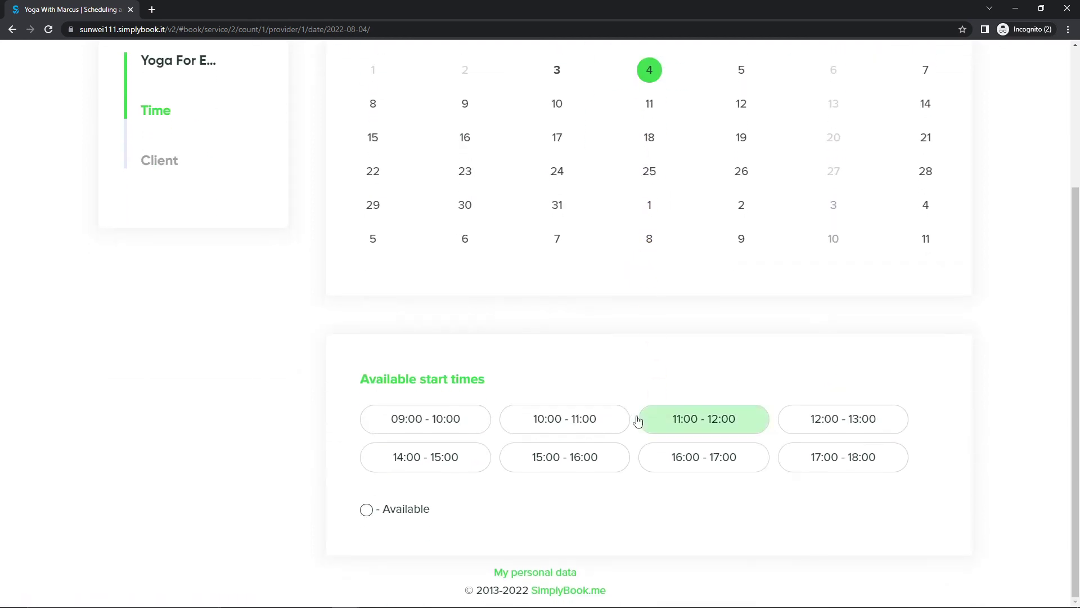
{"action": "left_click", "coordinate": [584, 422]}
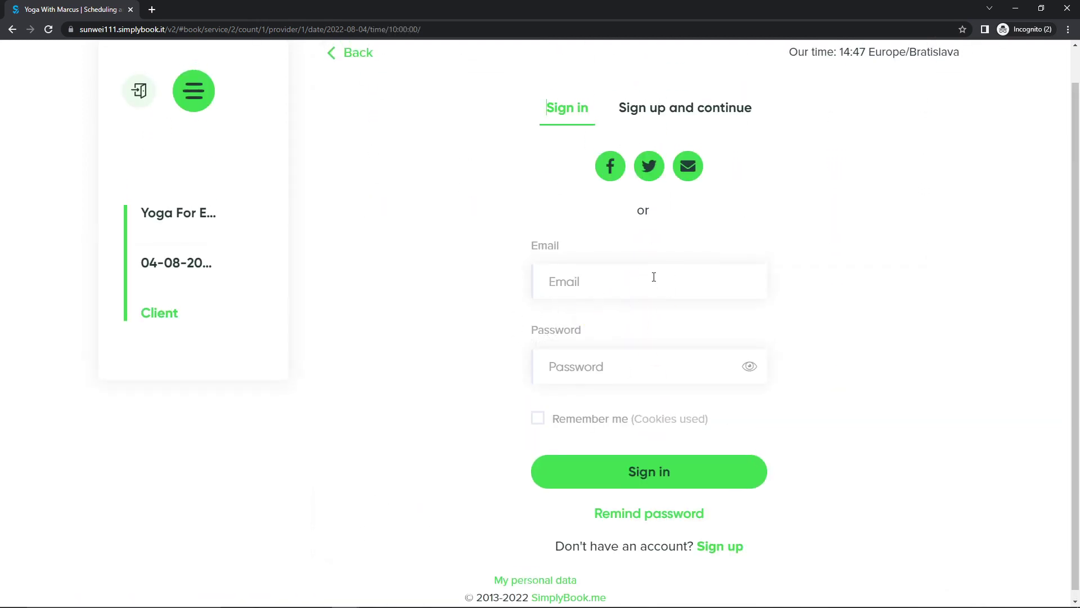
{"action": "scroll", "coordinate": [511, 520], "scroll_direction": "up", "scroll_amount": 1}
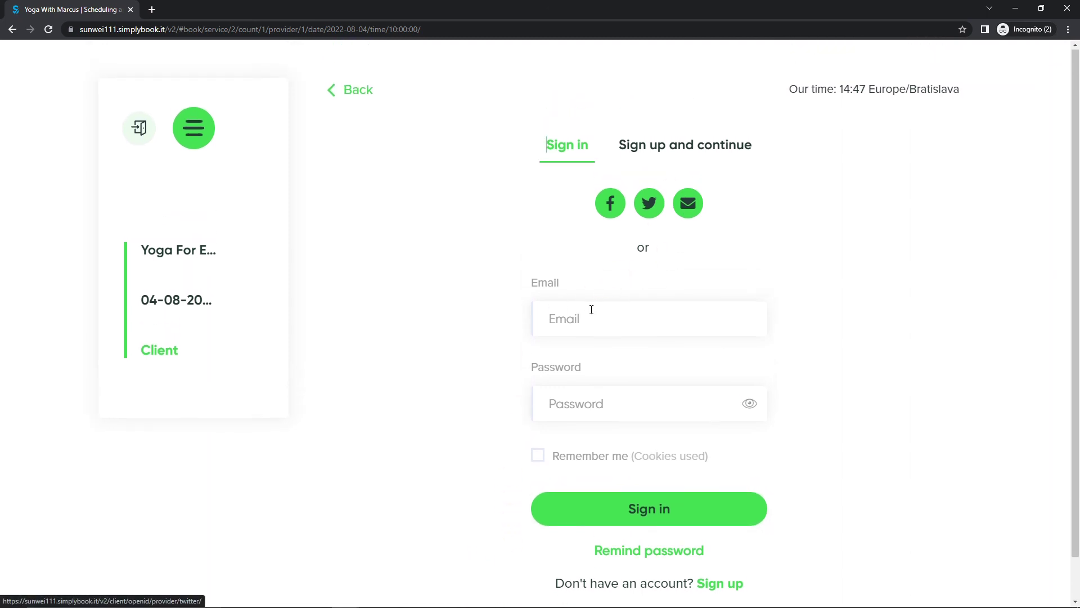
{"action": "scroll", "coordinate": [608, 526], "scroll_direction": "down", "scroll_amount": 1}
{"action": "scroll", "coordinate": [434, 403], "scroll_direction": "up", "scroll_amount": 1}
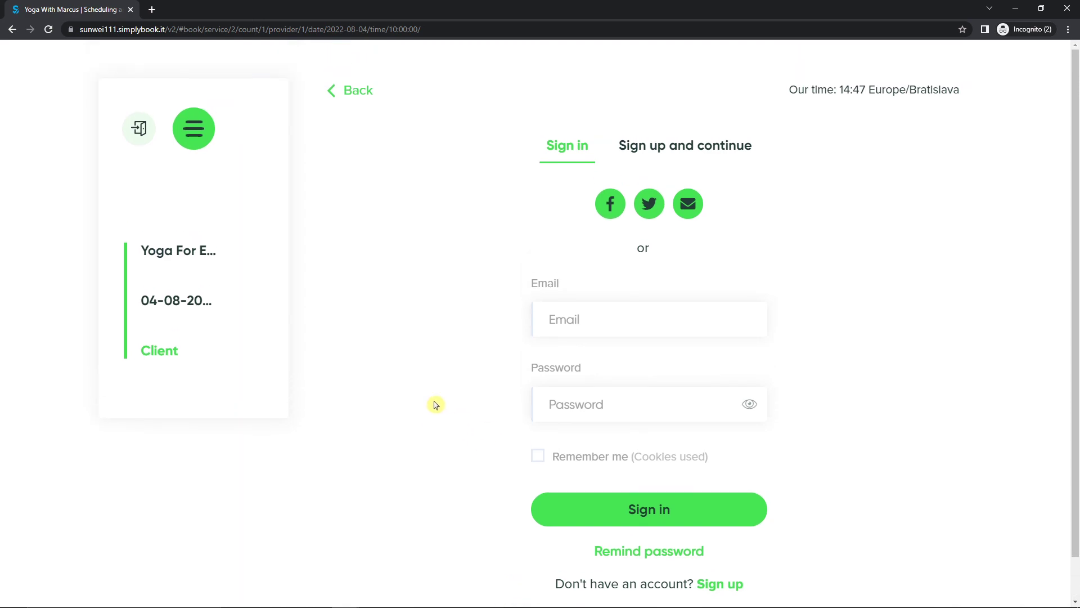
Dismiss the client sign-in popup, return to the site home page and minimize the window.
{"action": "left_click", "coordinate": [158, 130]}
{"action": "left_click", "coordinate": [193, 128]}
{"action": "left_click", "coordinate": [193, 217]}
{"action": "scroll", "coordinate": [651, 221], "scroll_direction": "down", "scroll_amount": 3}
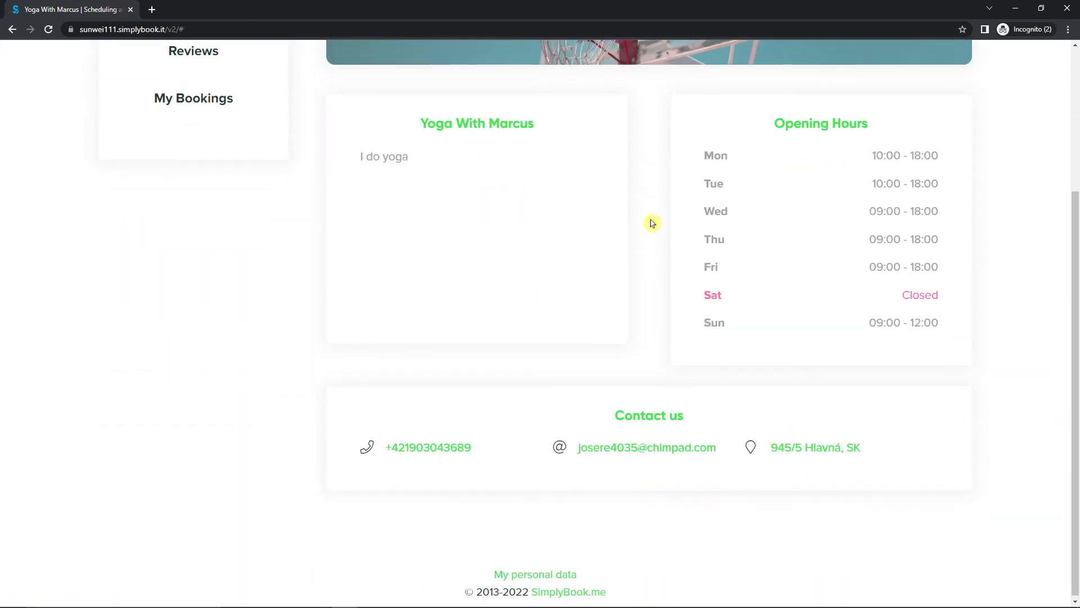
{"action": "scroll", "coordinate": [651, 326], "scroll_direction": "up", "scroll_amount": 3}
{"action": "left_click", "coordinate": [1027, 9]}
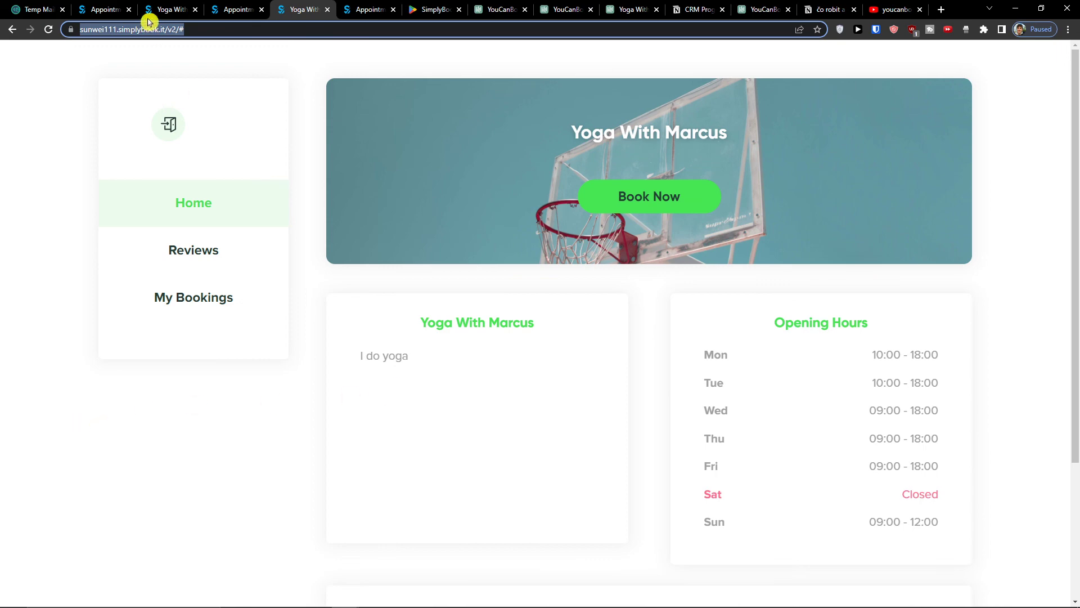
Return to the admin's Subscription status page showing the free trial valid till 16-08-2022.
{"action": "left_click", "coordinate": [124, 5]}
{"action": "left_click", "coordinate": [158, 7]}
{"action": "left_click", "coordinate": [234, 7]}
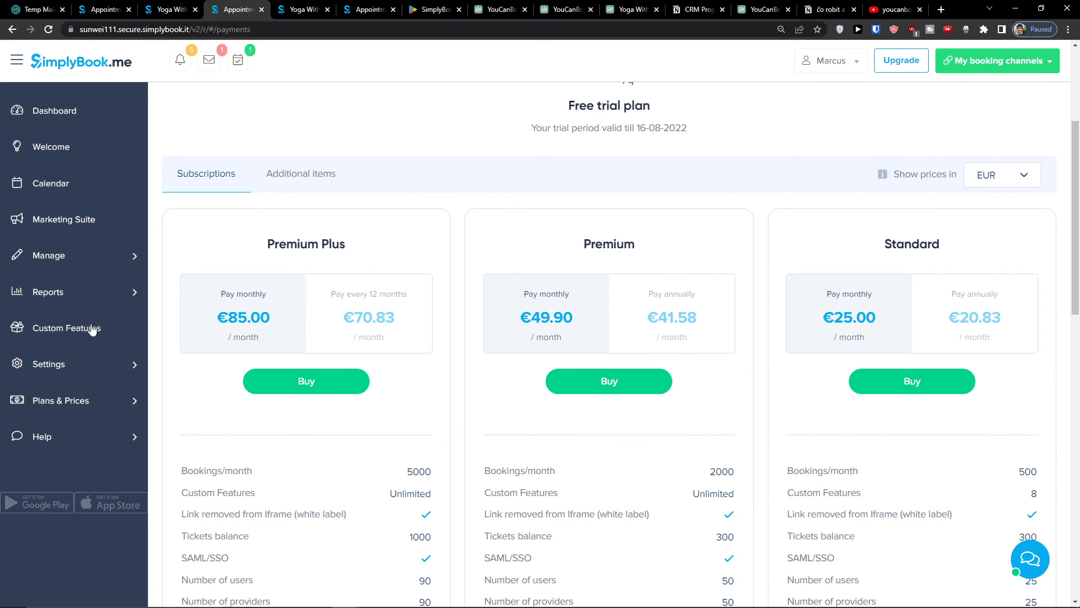
{"action": "left_click", "coordinate": [114, 403]}
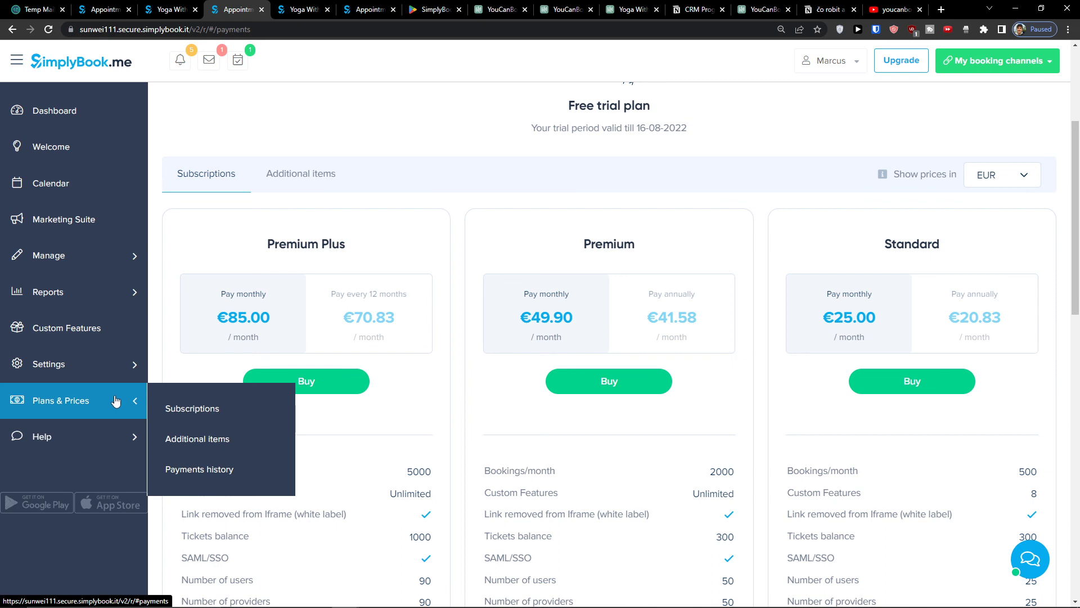
{"action": "scroll", "coordinate": [455, 84], "scroll_direction": "up", "scroll_amount": 3}
{"action": "scroll", "coordinate": [460, 59], "scroll_direction": "up", "scroll_amount": 1}
{"action": "scroll", "coordinate": [394, 217], "scroll_direction": "down", "scroll_amount": 15}
{"action": "scroll", "coordinate": [413, 149], "scroll_direction": "up", "scroll_amount": 15}
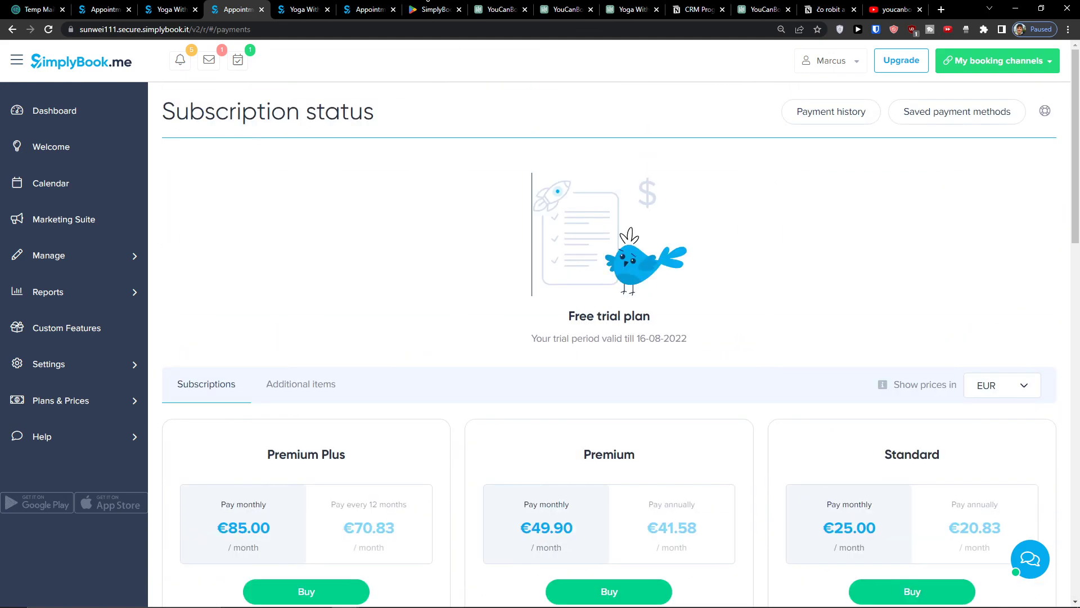